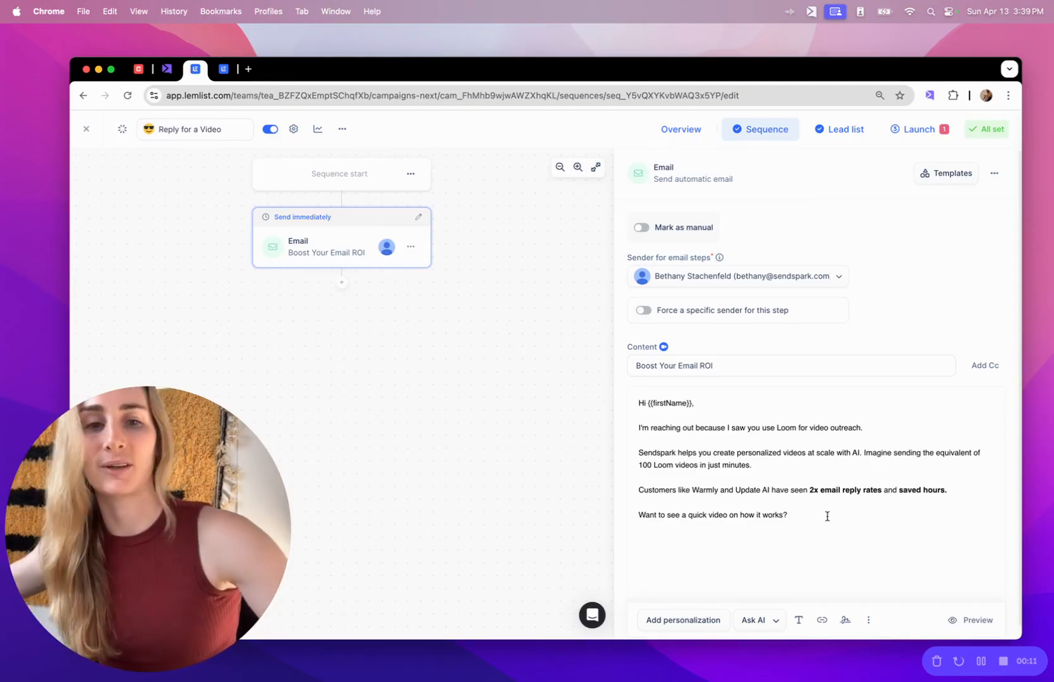
Look over the lemlist email's closing line, then return to the Sendspark 'Lemlist - Reply for a Video' automation.
triple_click(759, 517)
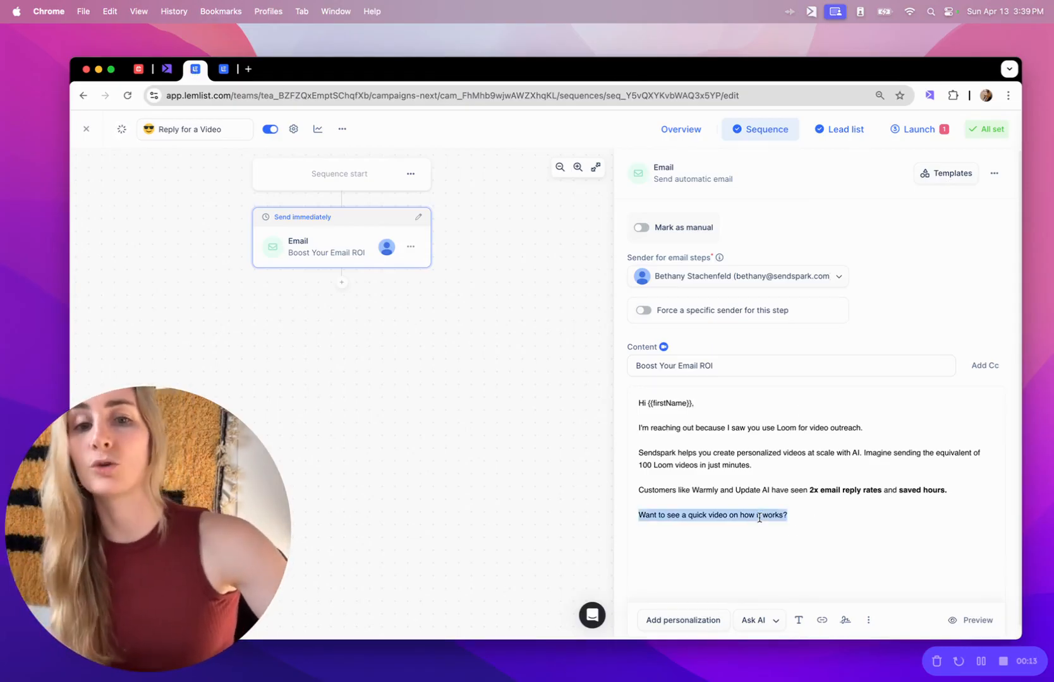
left_click(773, 498)
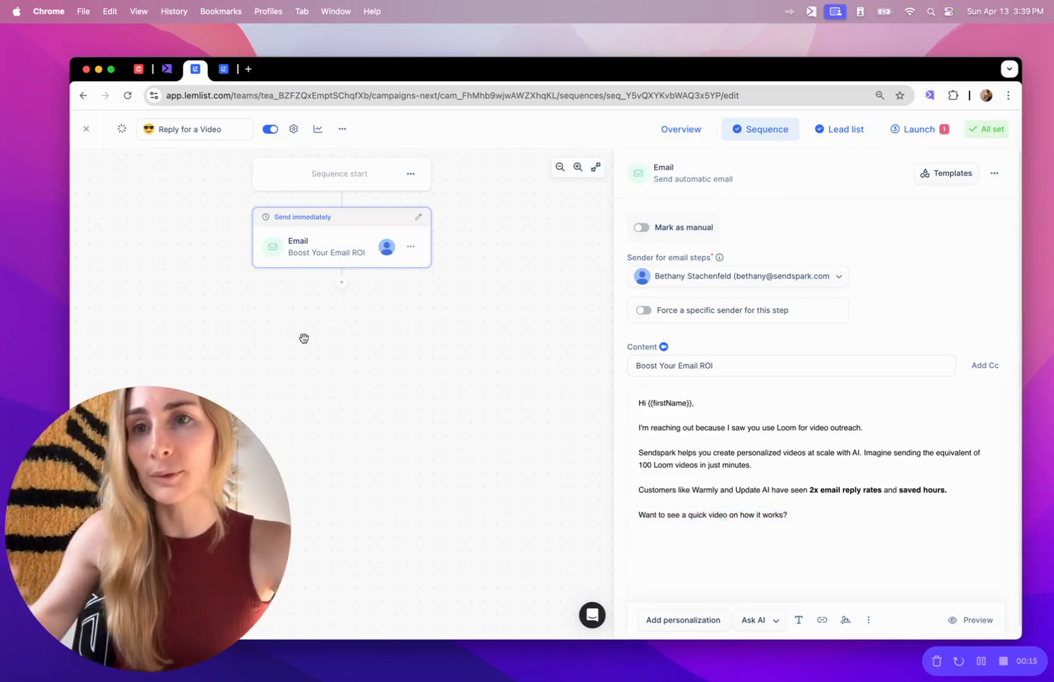
left_click(160, 72)
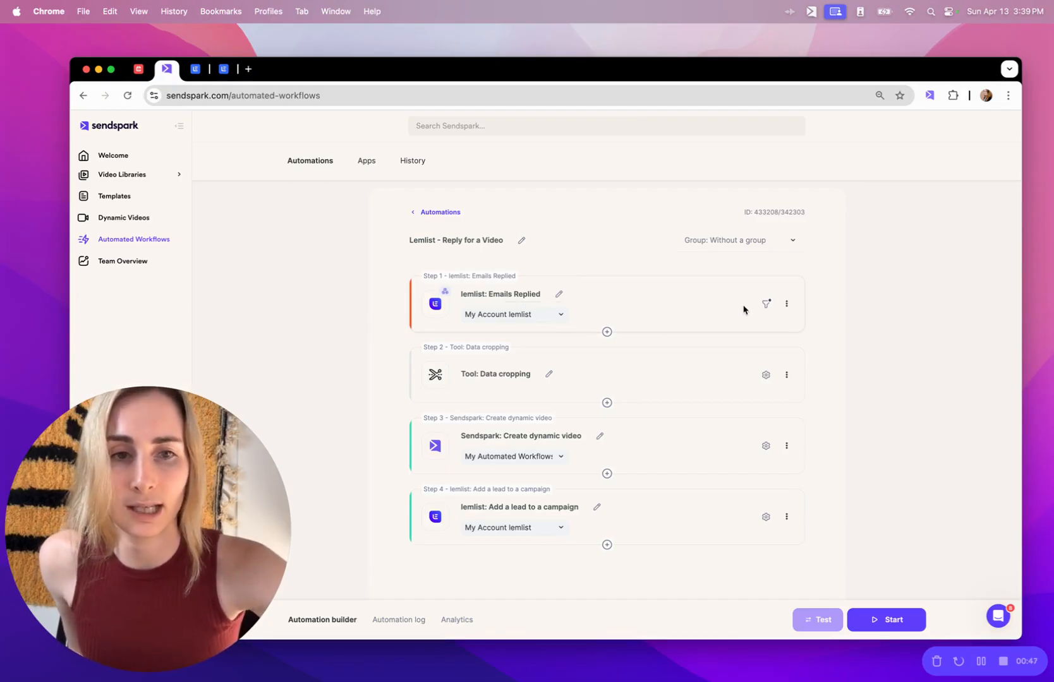
left_click(766, 304)
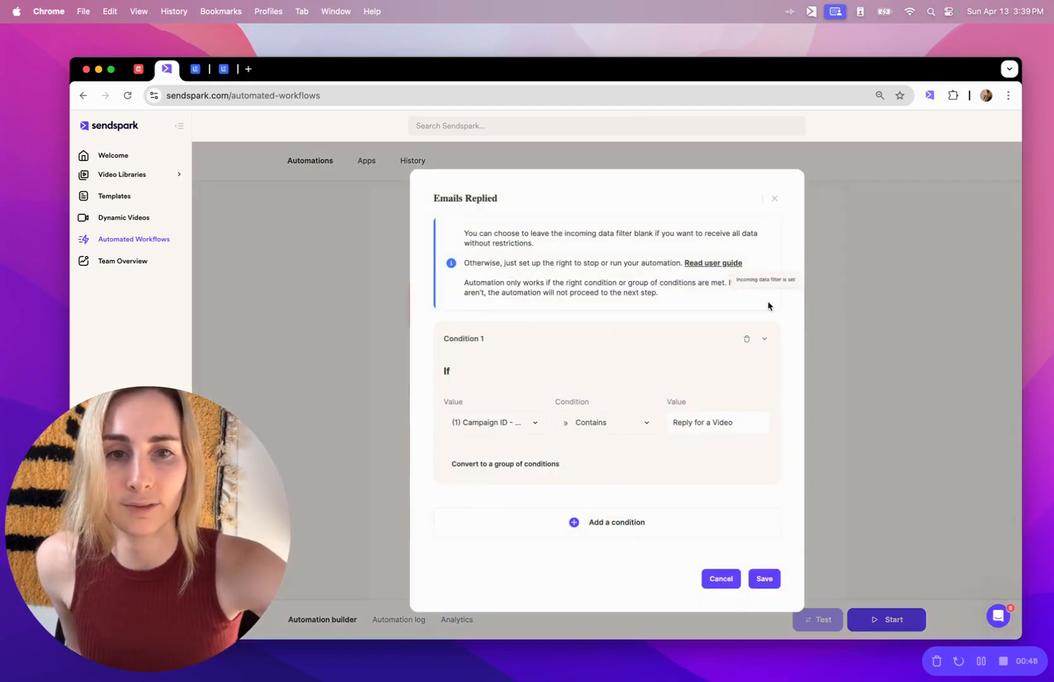
left_click(485, 424)
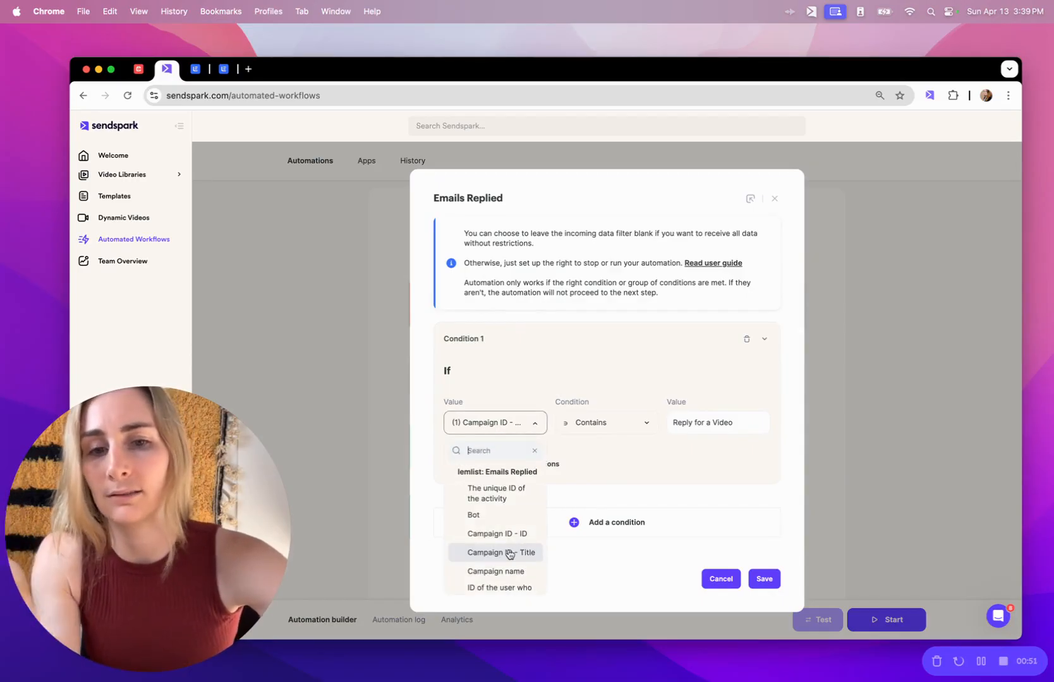
left_click(676, 493)
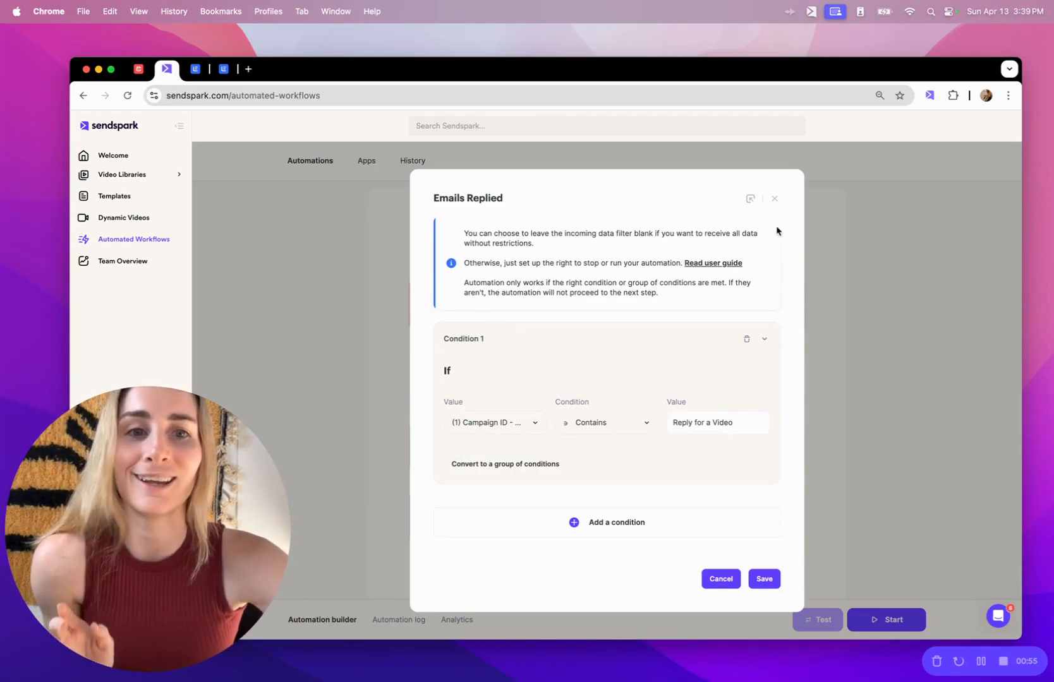
left_click(777, 199)
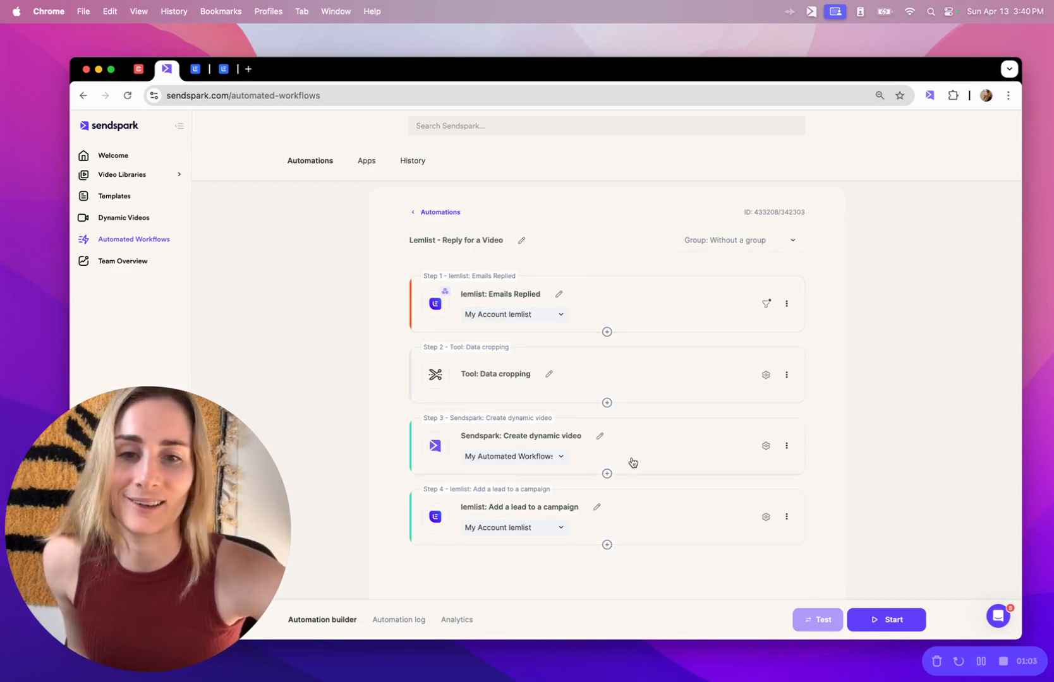
Review the Data cropping and Create dynamic video settings, including Background Url, then open the Add a lead mapping.
left_click(669, 381)
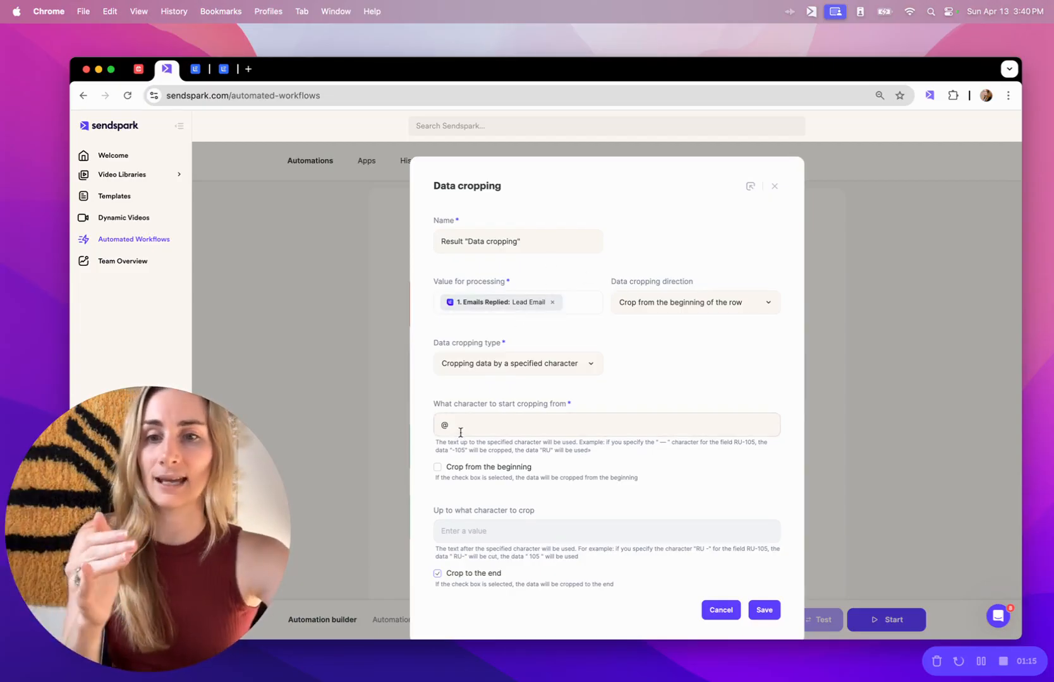
left_click(777, 188)
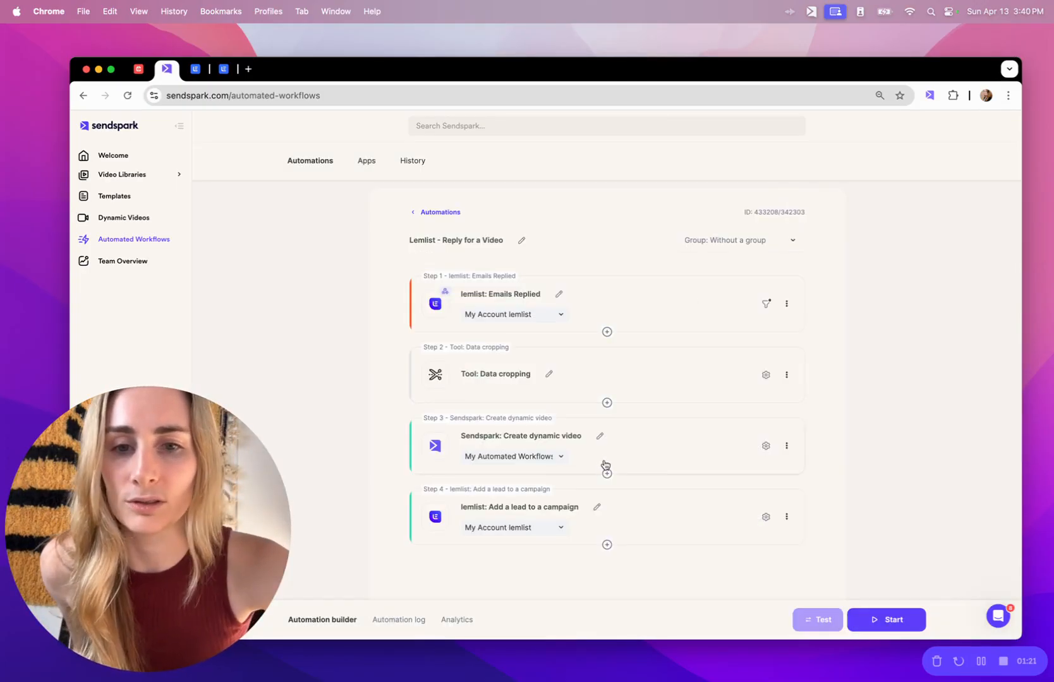
left_click(647, 443)
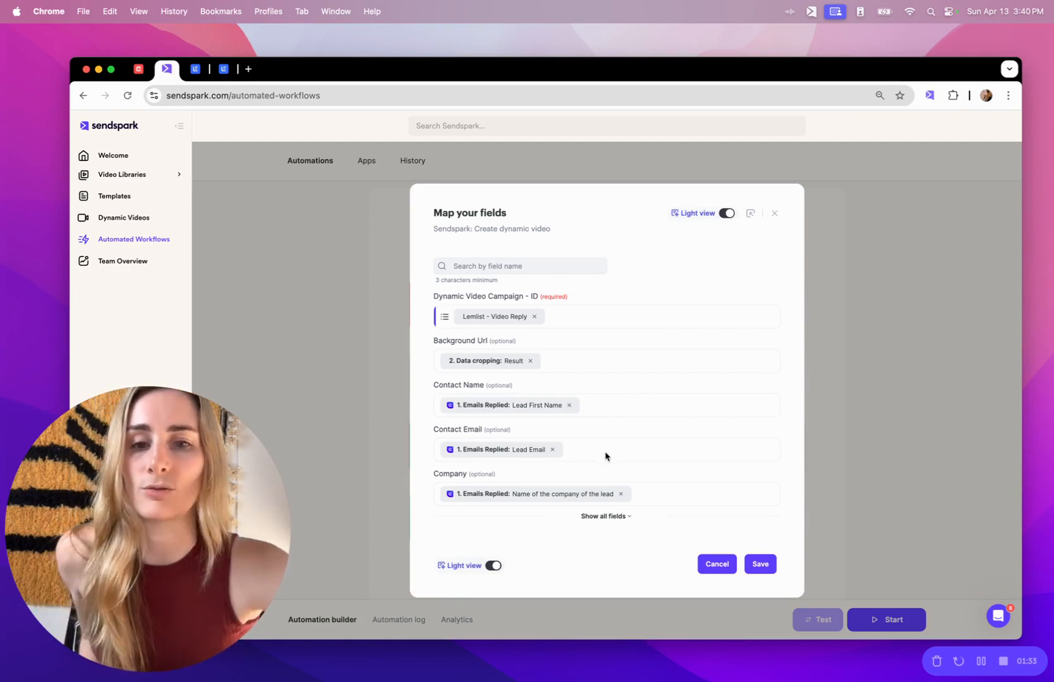
left_click(606, 516)
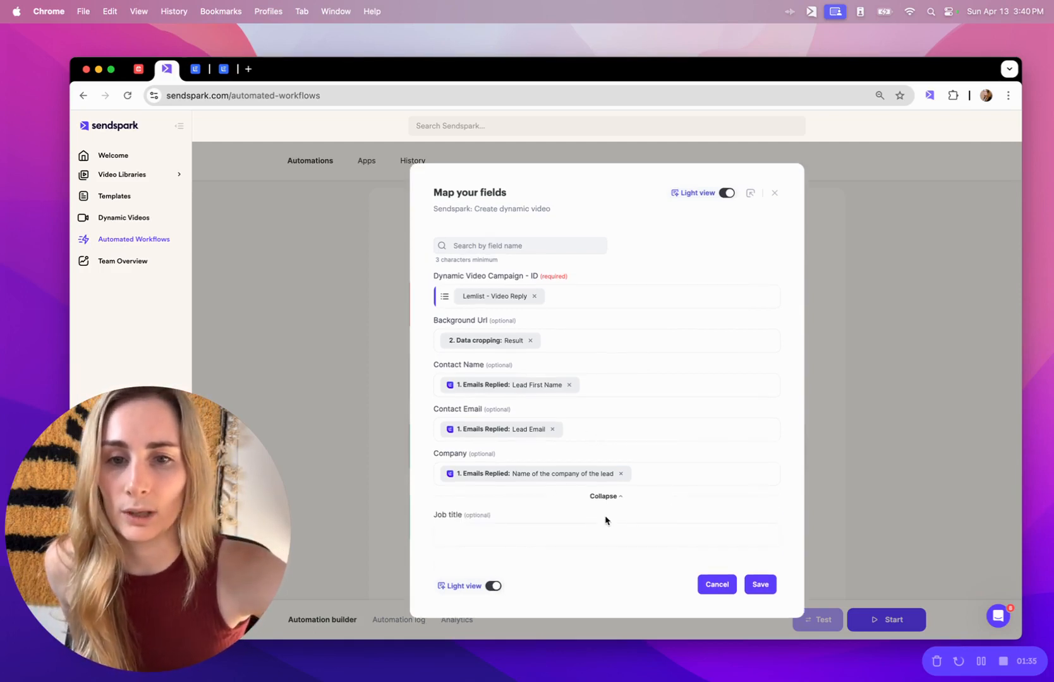
double_click(461, 320)
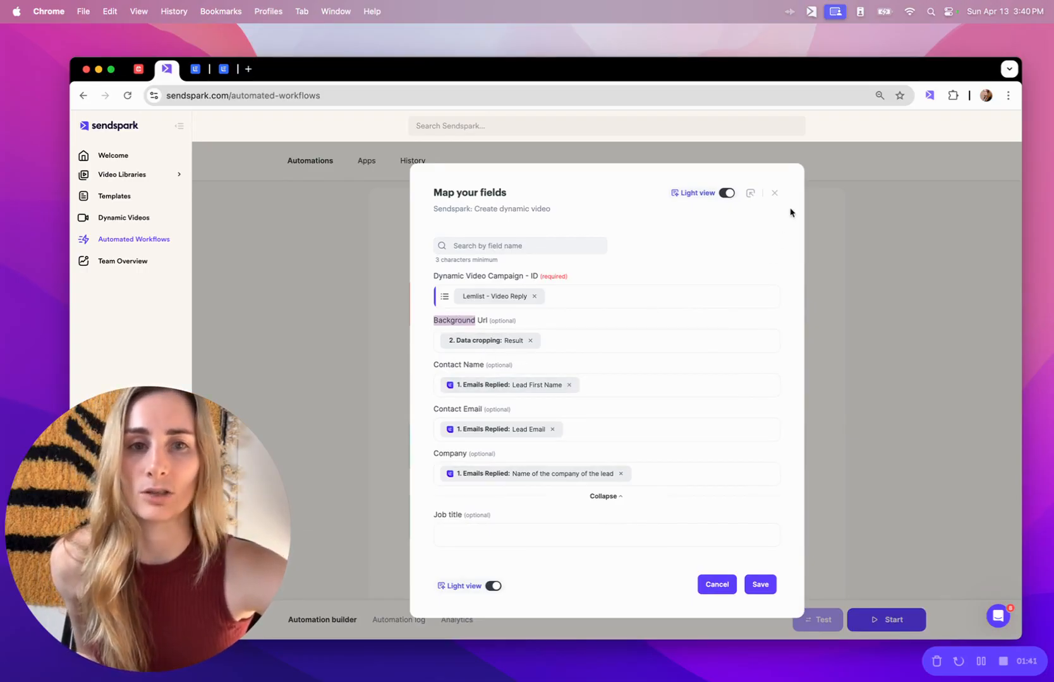
left_click(775, 195)
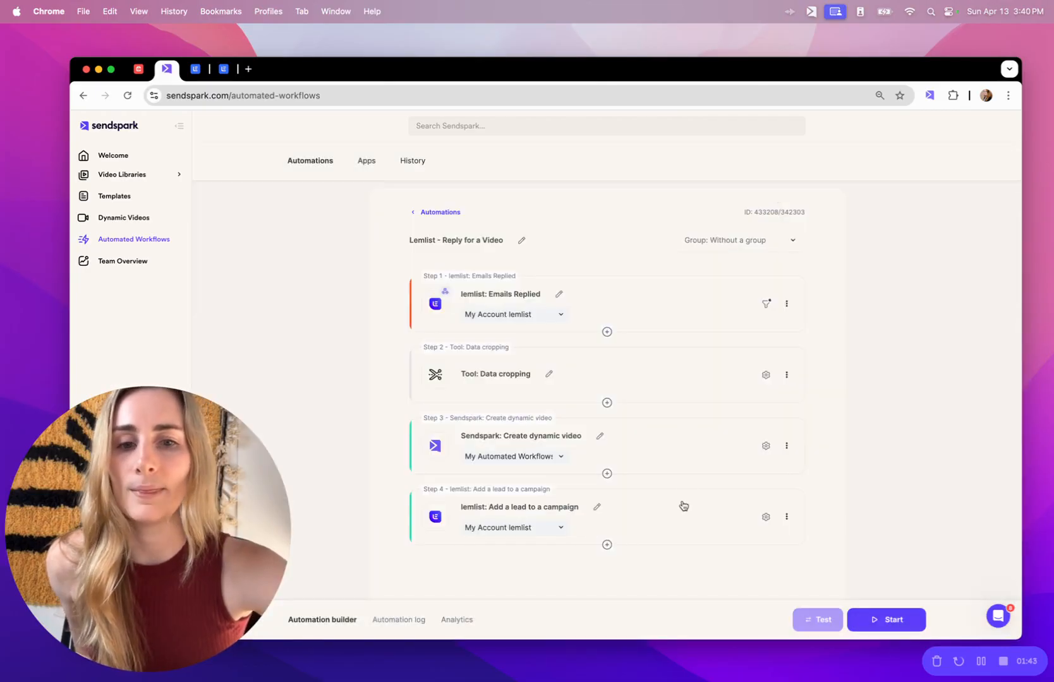
left_click(674, 516)
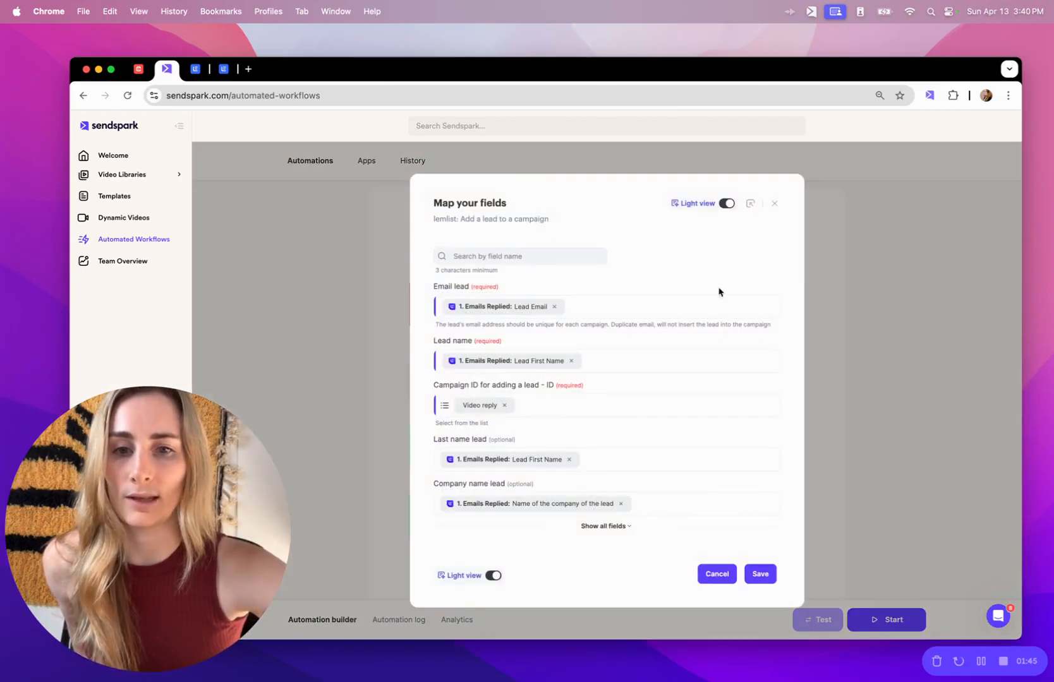
Preview lemlist's 'Video reply for demo' email with its embedded video, then return to Sendspark.
left_click(223, 69)
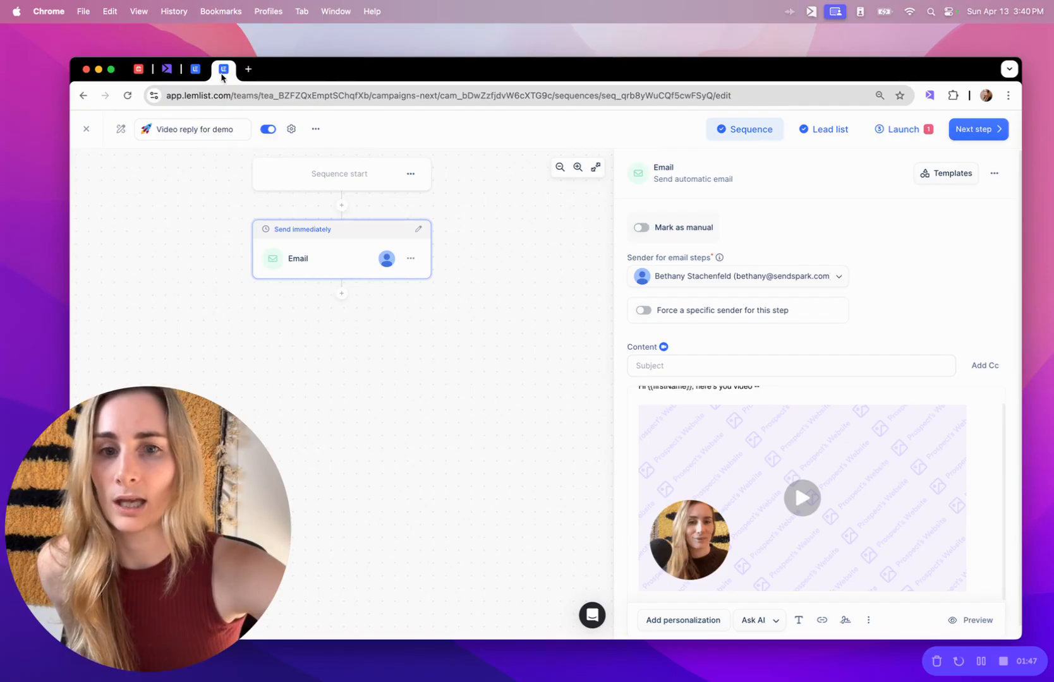
scroll(756, 507, "up", 1)
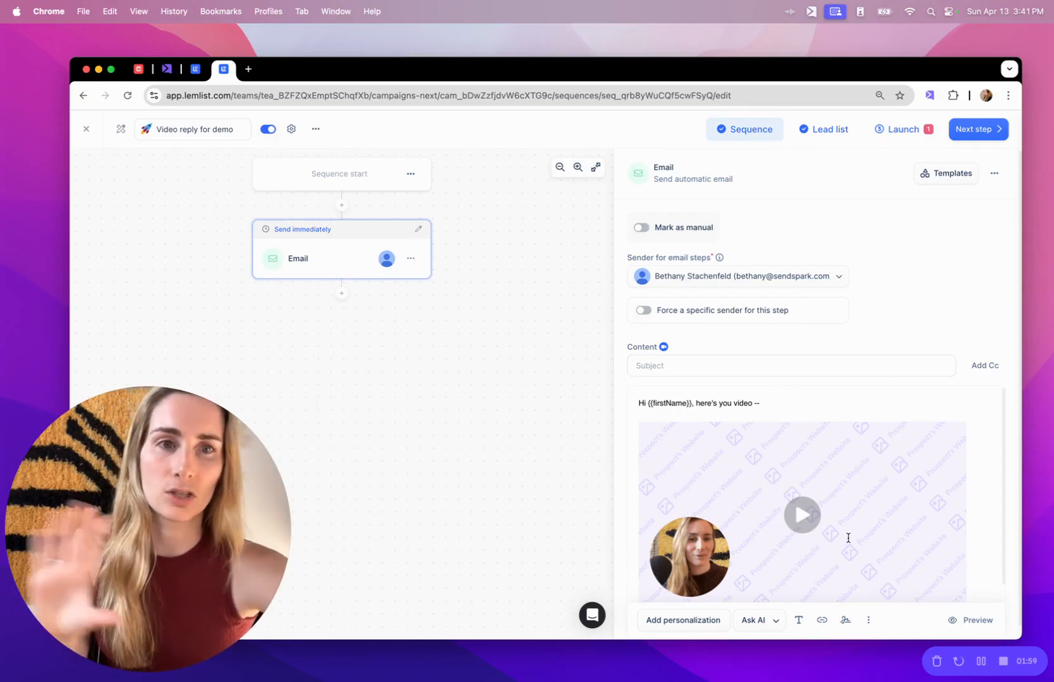
left_click(969, 617)
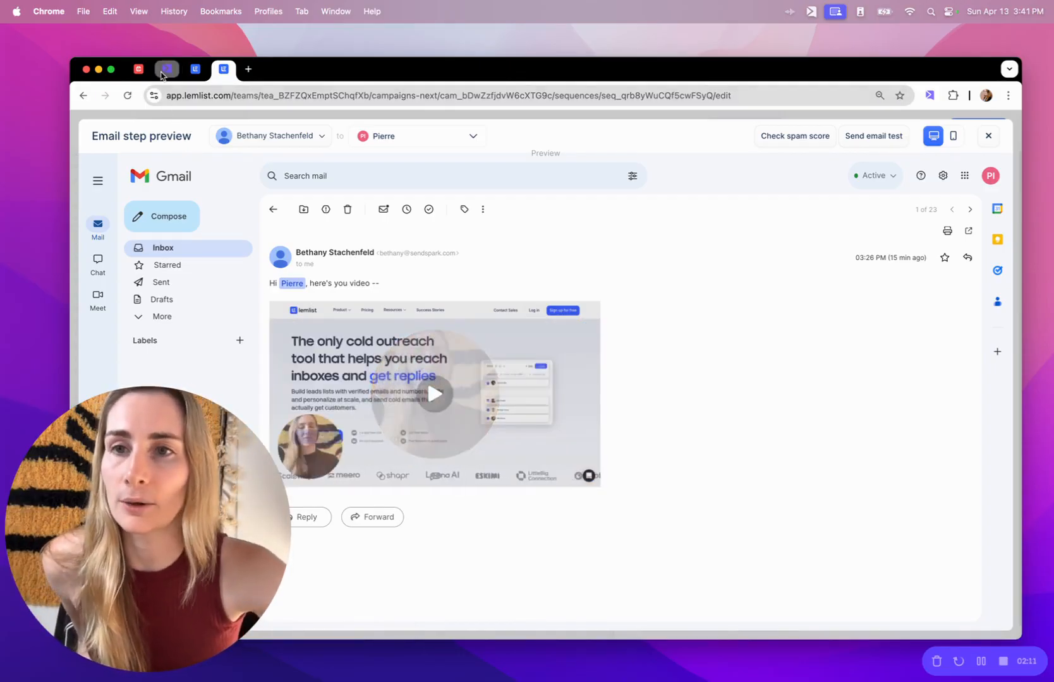
left_click(164, 71)
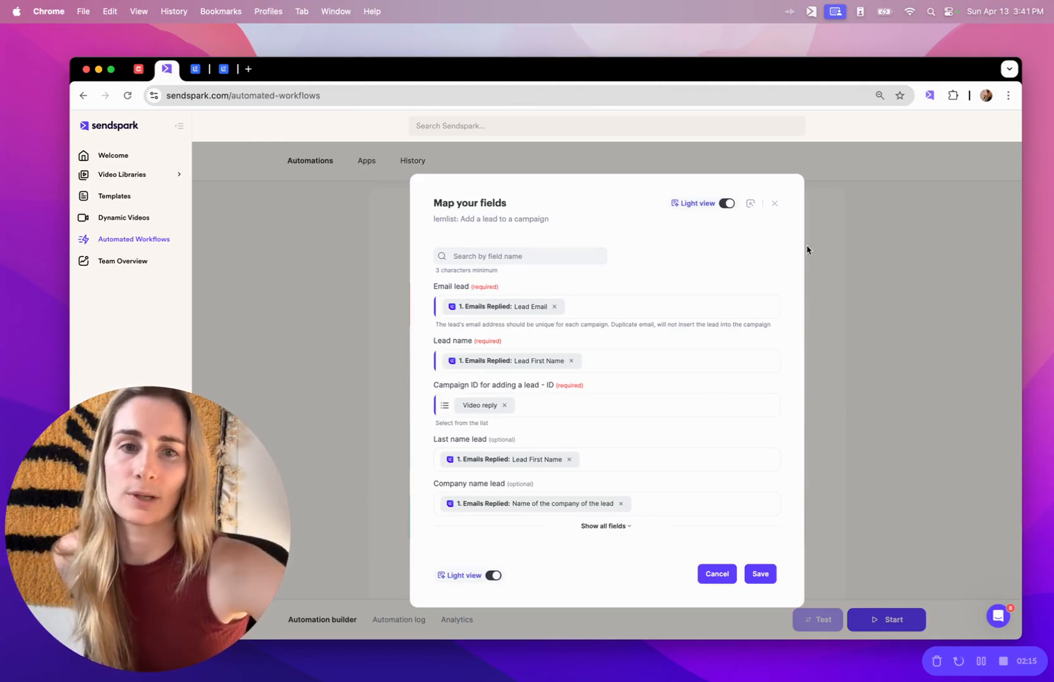
Close the Map your fields dialog and go back to lemlist's Reply for a Video sequence.
left_click(775, 204)
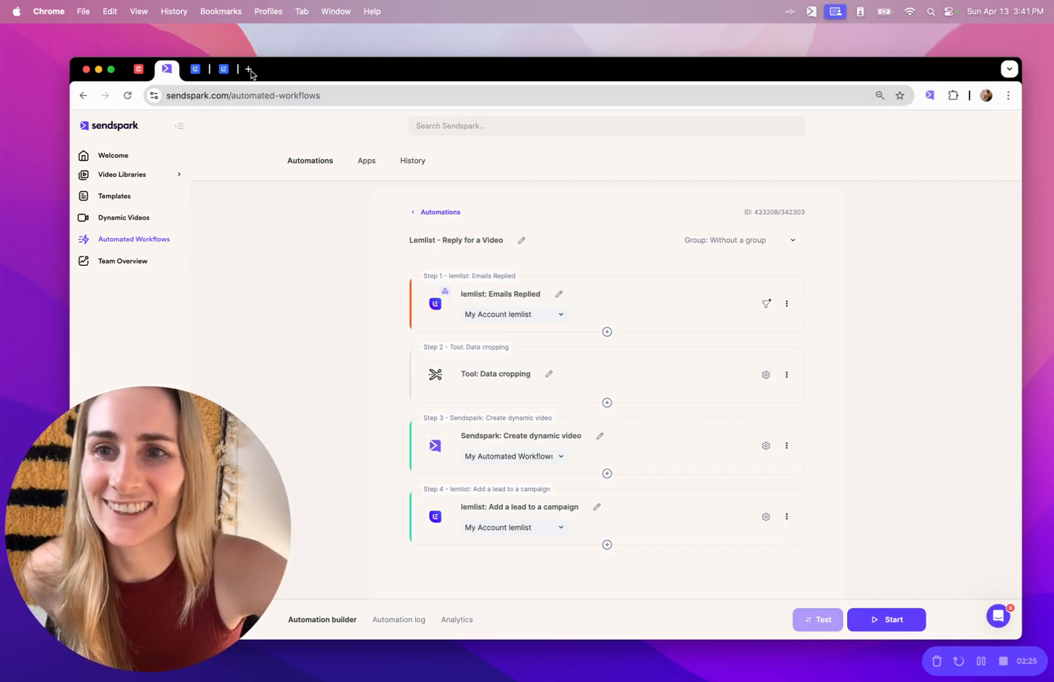
left_click(197, 70)
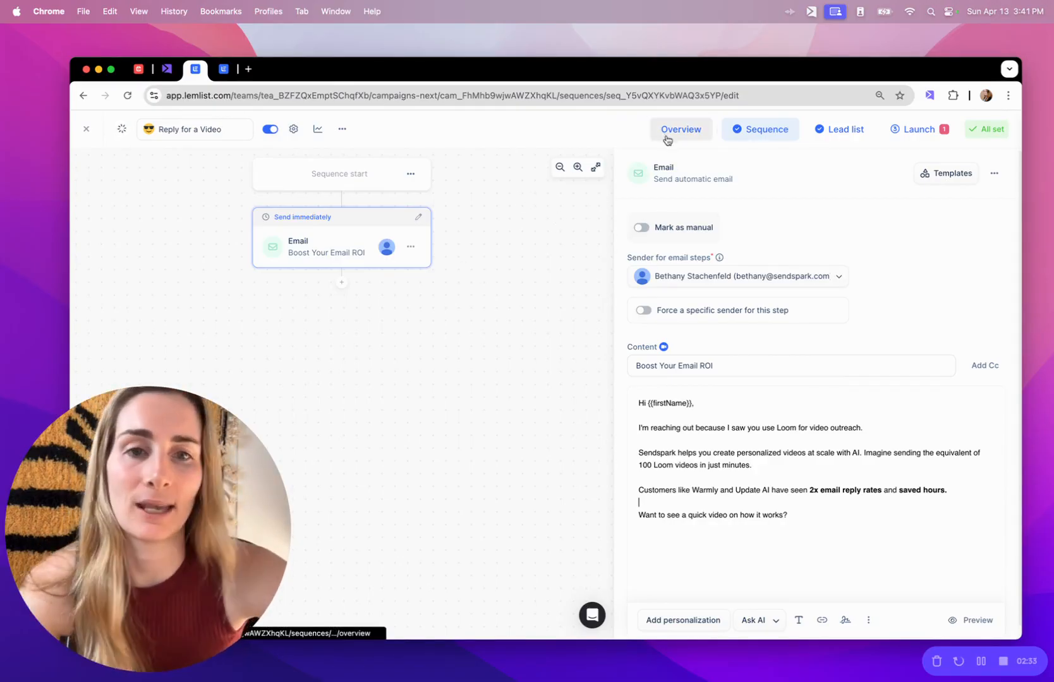
Leave the lemlist email unchanged and load sendspark.com in a new browser tab.
double_click(698, 515)
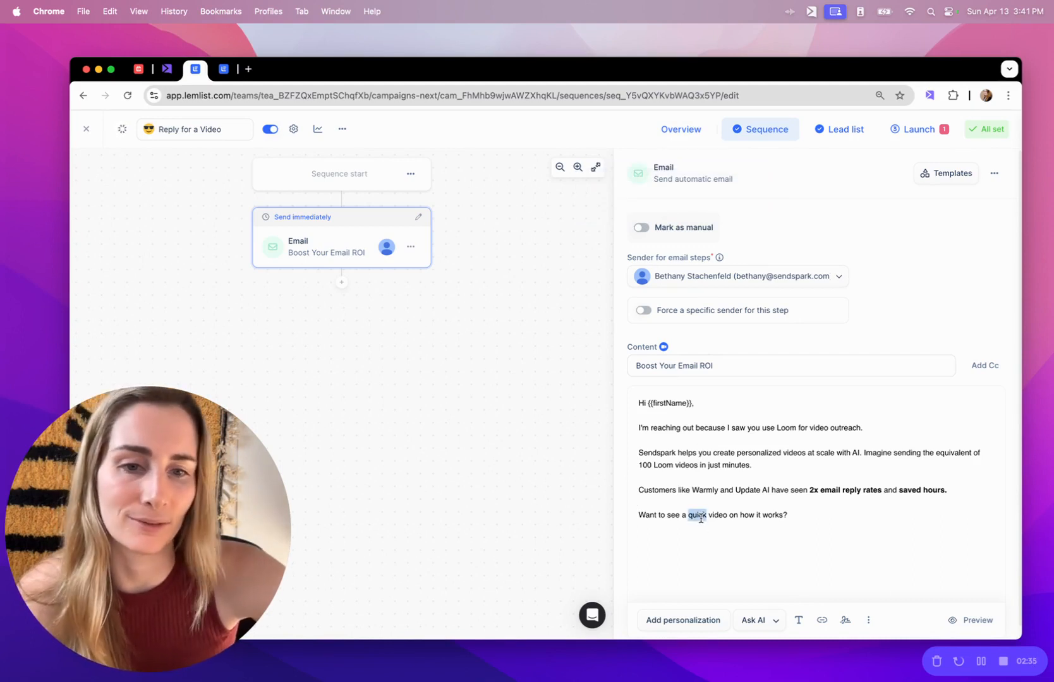
left_click(712, 518)
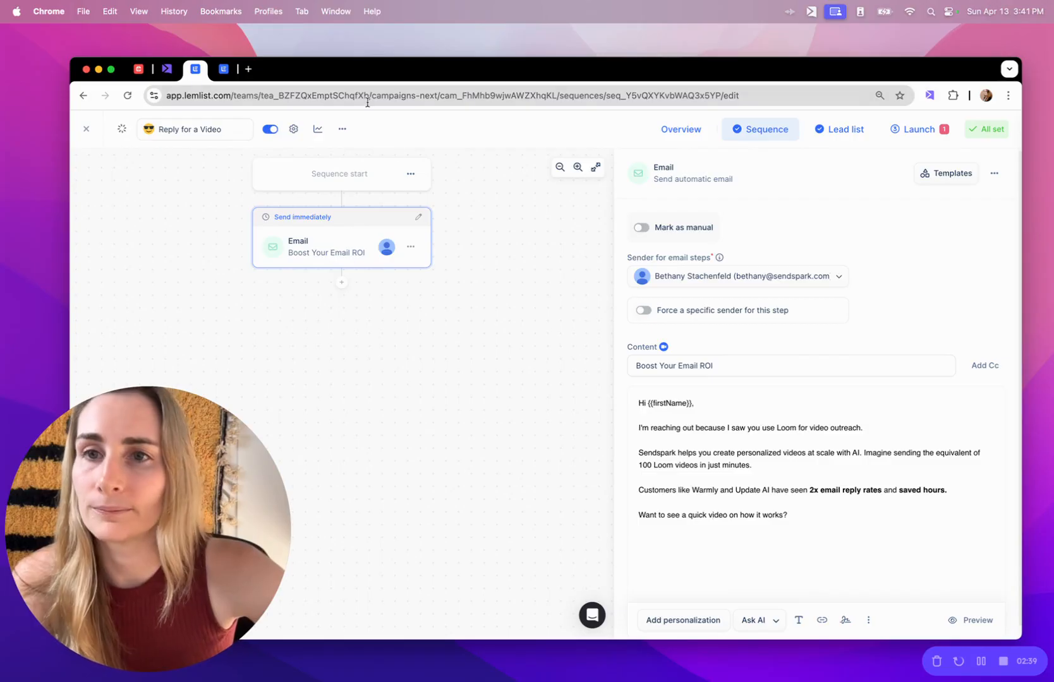
left_click(249, 69)
type("sendspark.com")
key("Return")
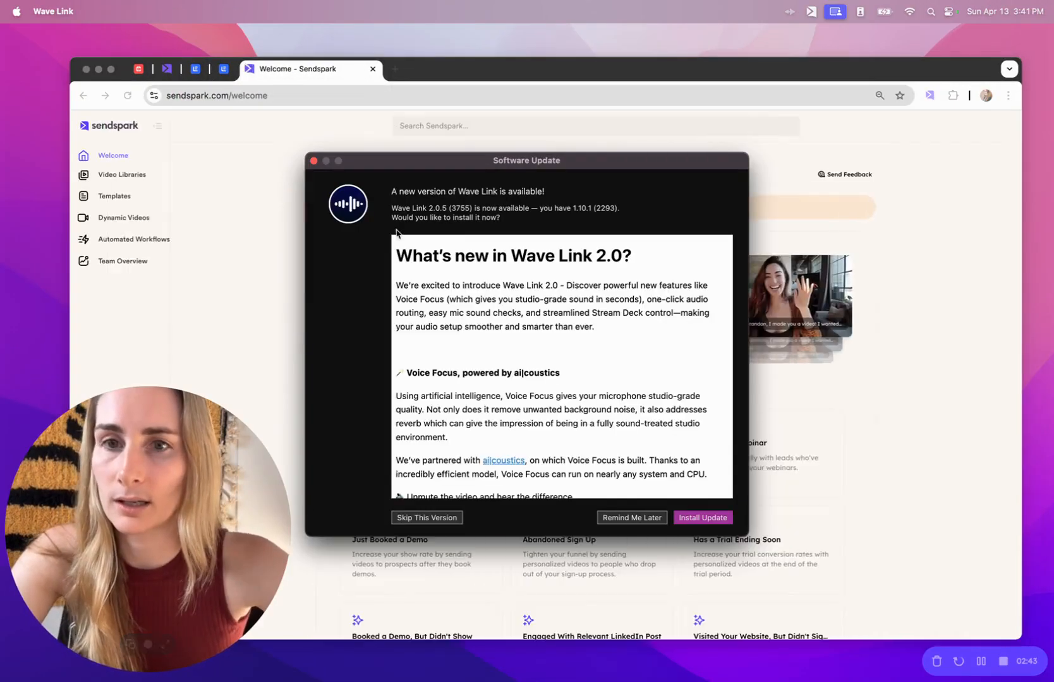
Create a new Sendspark automation named 'Lemlist Video Demo'.
left_click(313, 161)
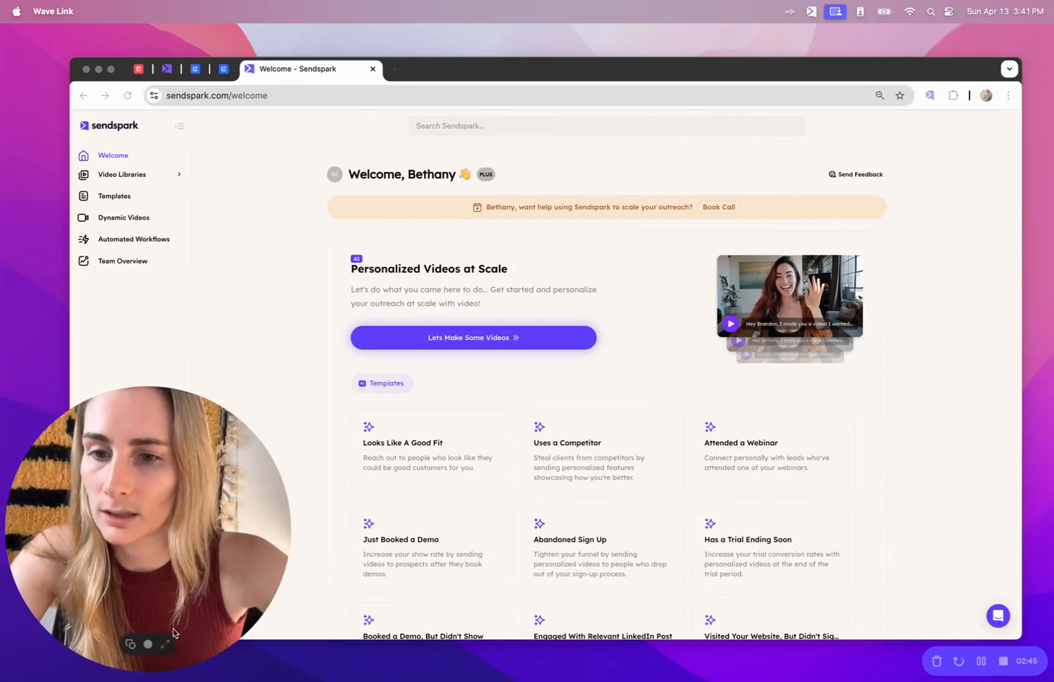
left_click(166, 643)
left_click(141, 237)
left_click(145, 239)
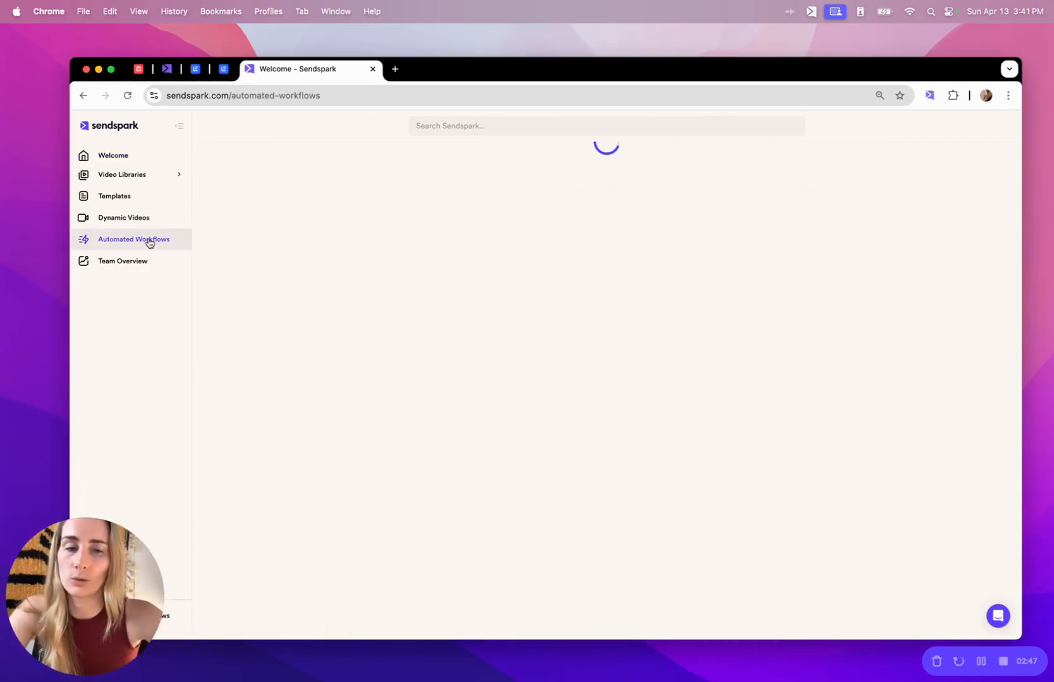
left_click(352, 254)
left_click(467, 241)
type("Lemlist")
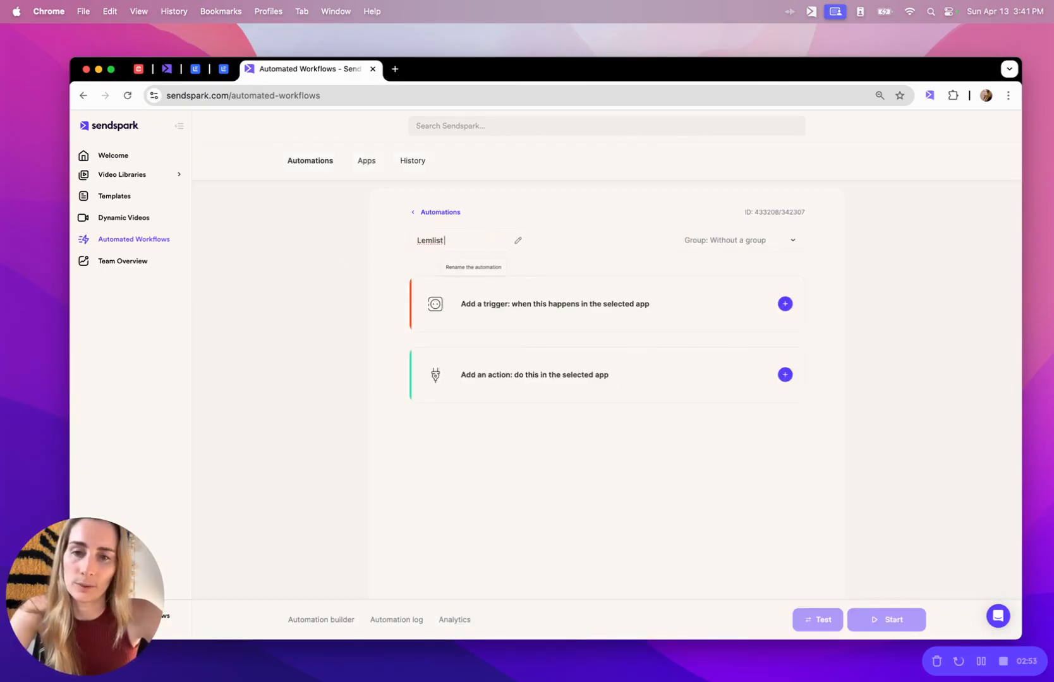
type(" Video Demo")
Set the trigger to lemlist Emails Replied on the connected account and open its incoming-data filter.
left_click(606, 308)
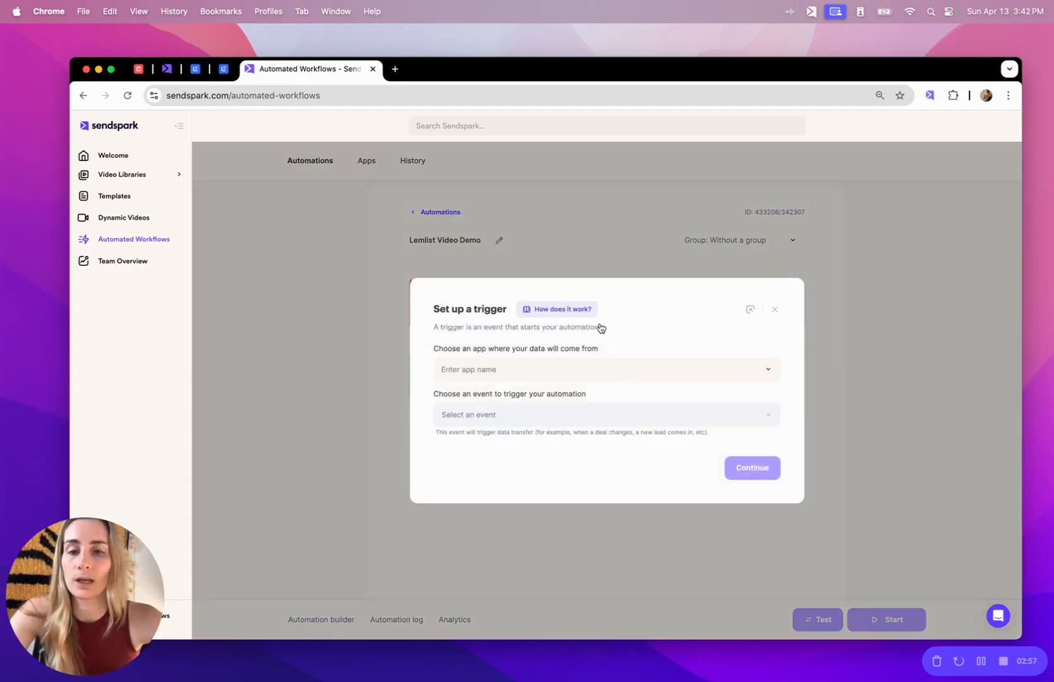
left_click(555, 370)
type("lem")
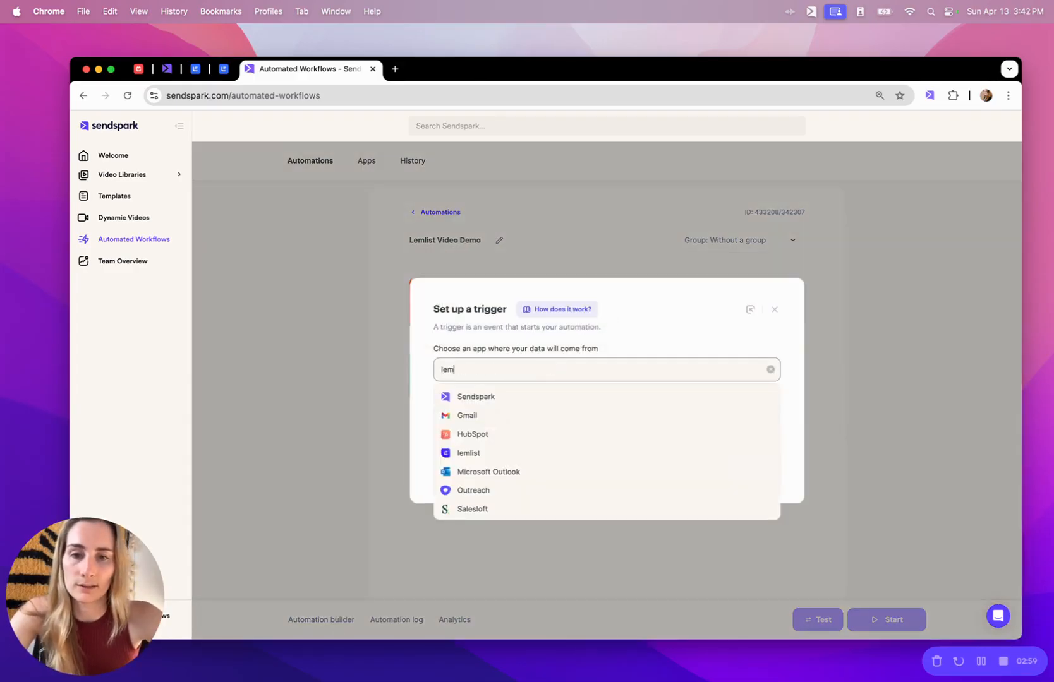
type("li")
left_click(515, 401)
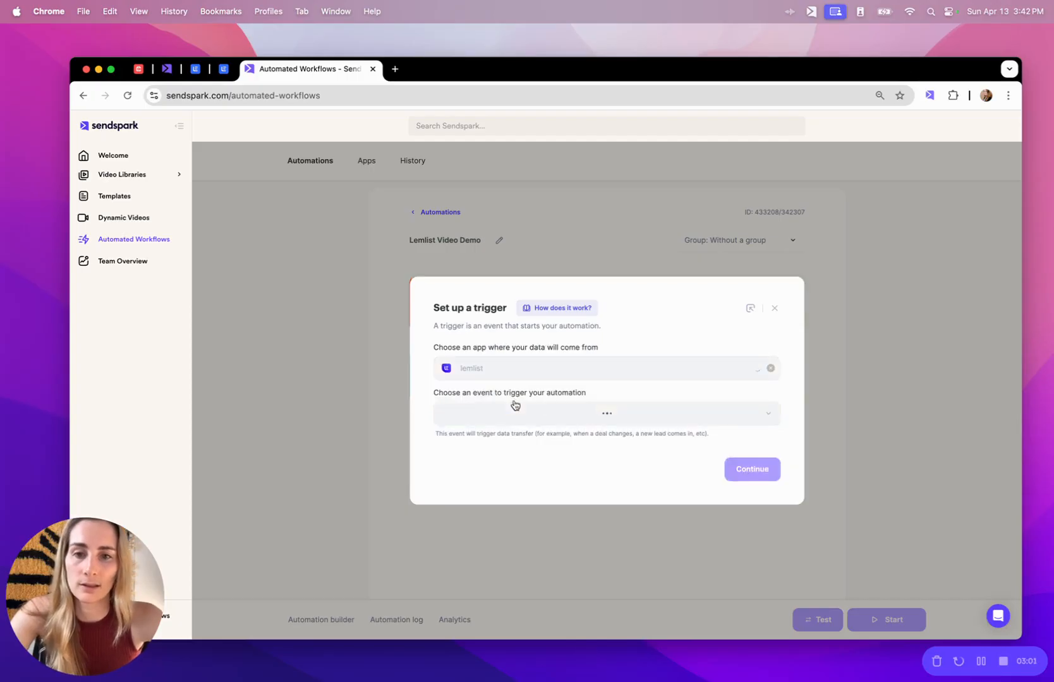
left_click(503, 417)
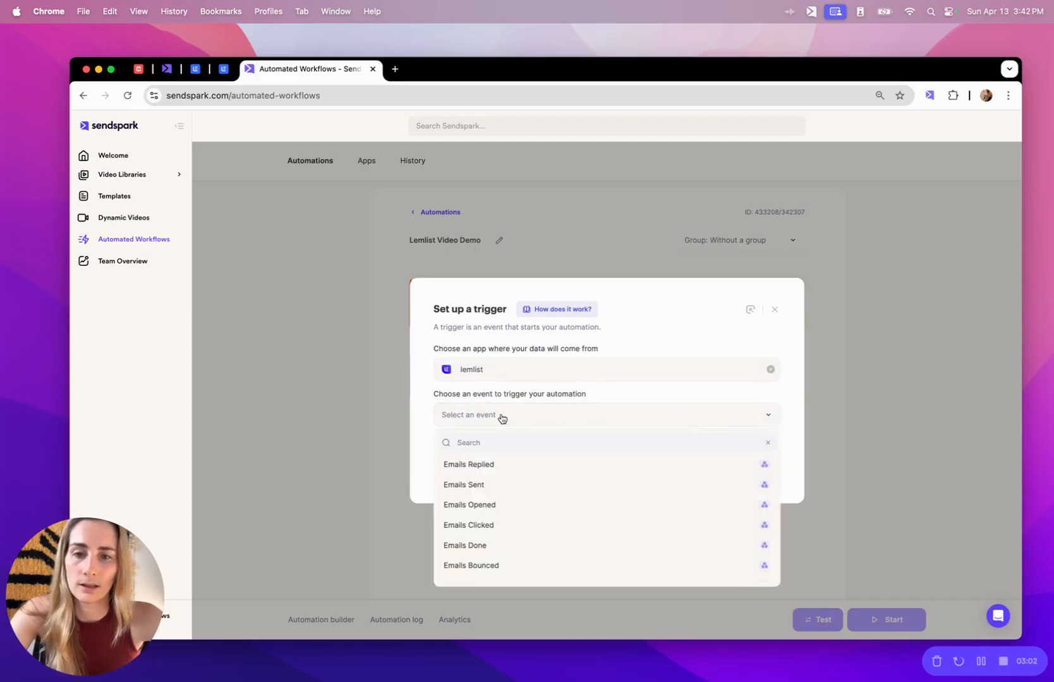
left_click(465, 466)
left_click(547, 453)
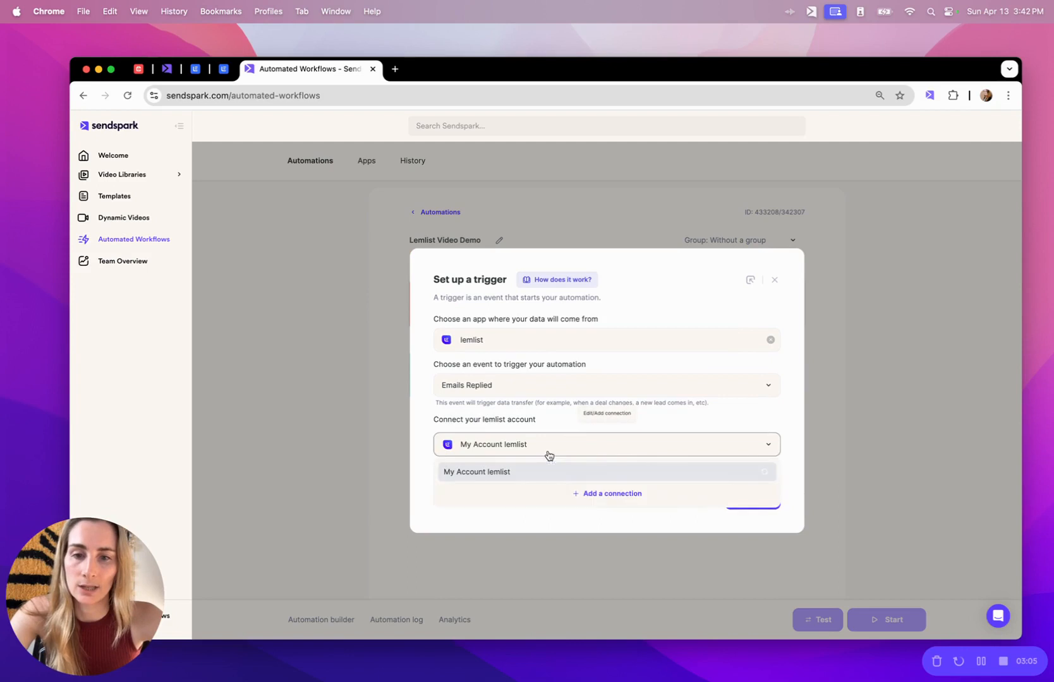
left_click(576, 420)
left_click(745, 500)
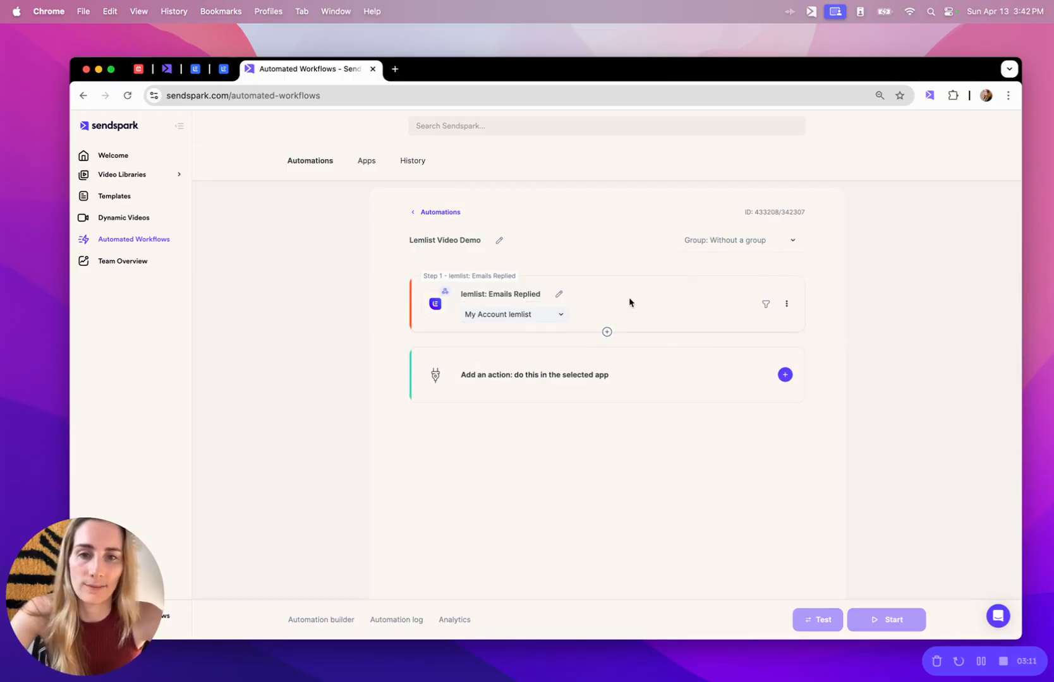
left_click(766, 304)
Add a filter condition on the Campaign ID field using the Contains comparison.
left_click(597, 435)
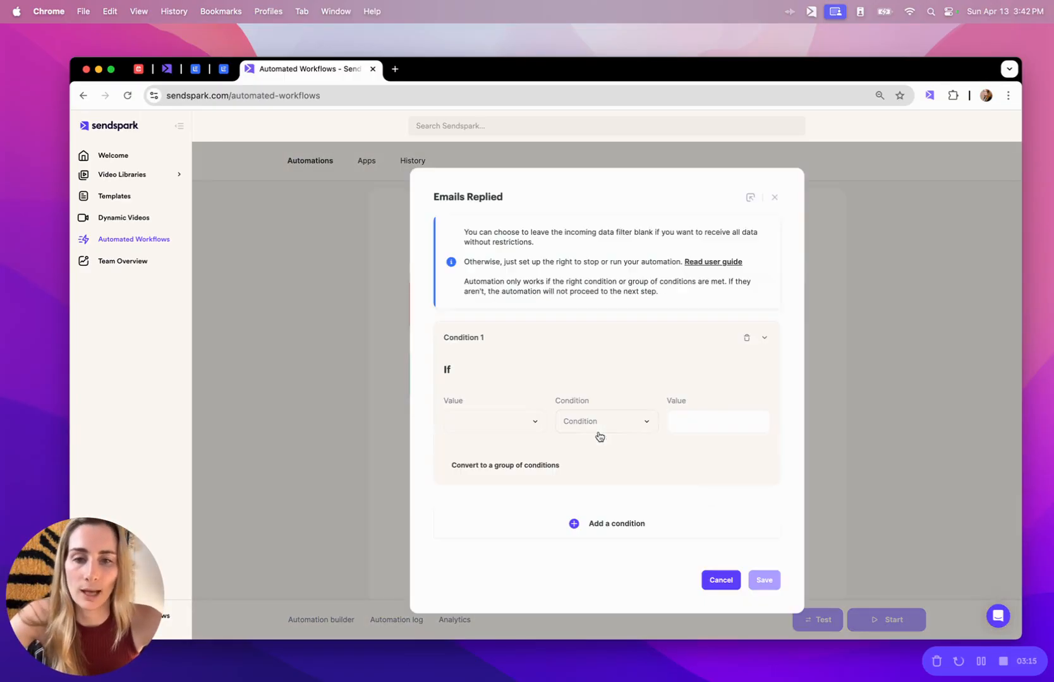
left_click(506, 429)
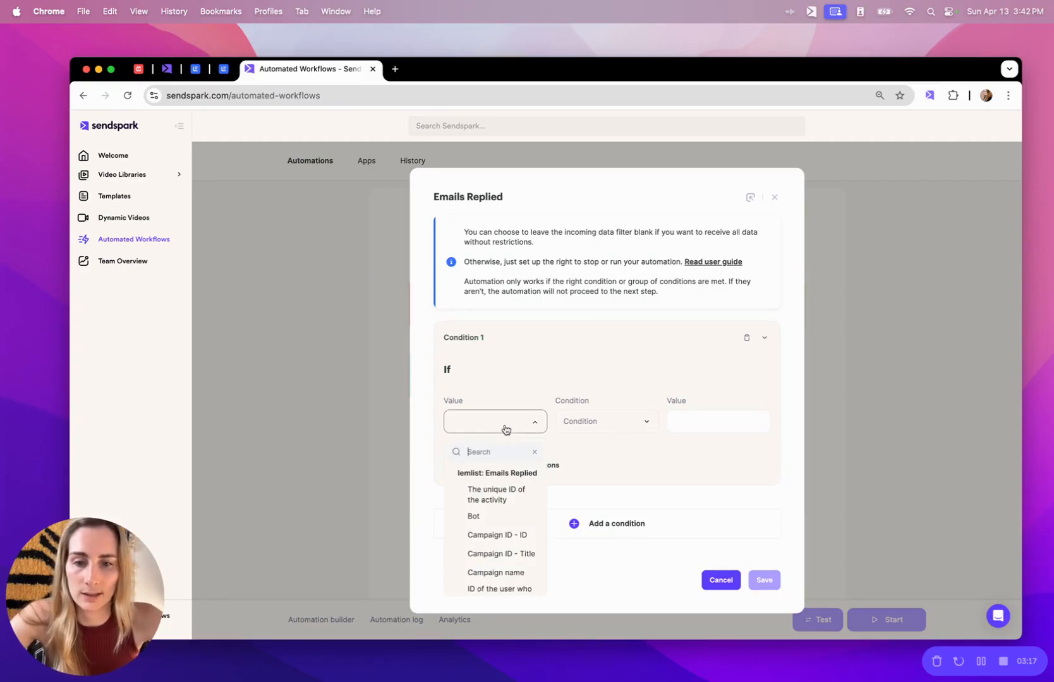
type("cmap")
key("BackSpace")
key("BackSpace")
key("BackSpace")
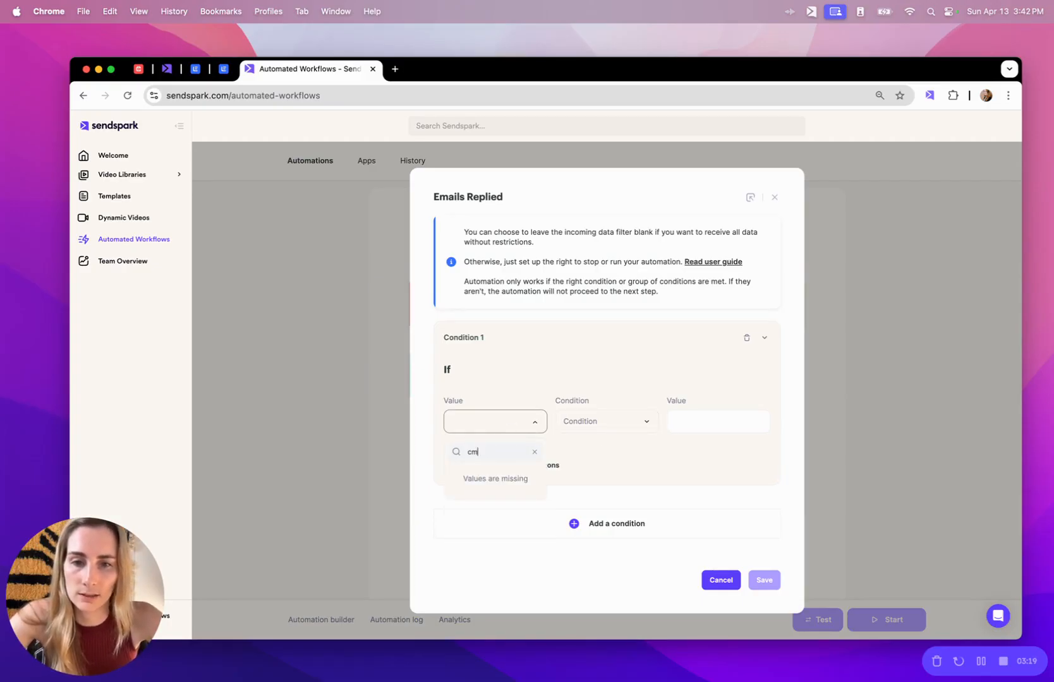
type("a")
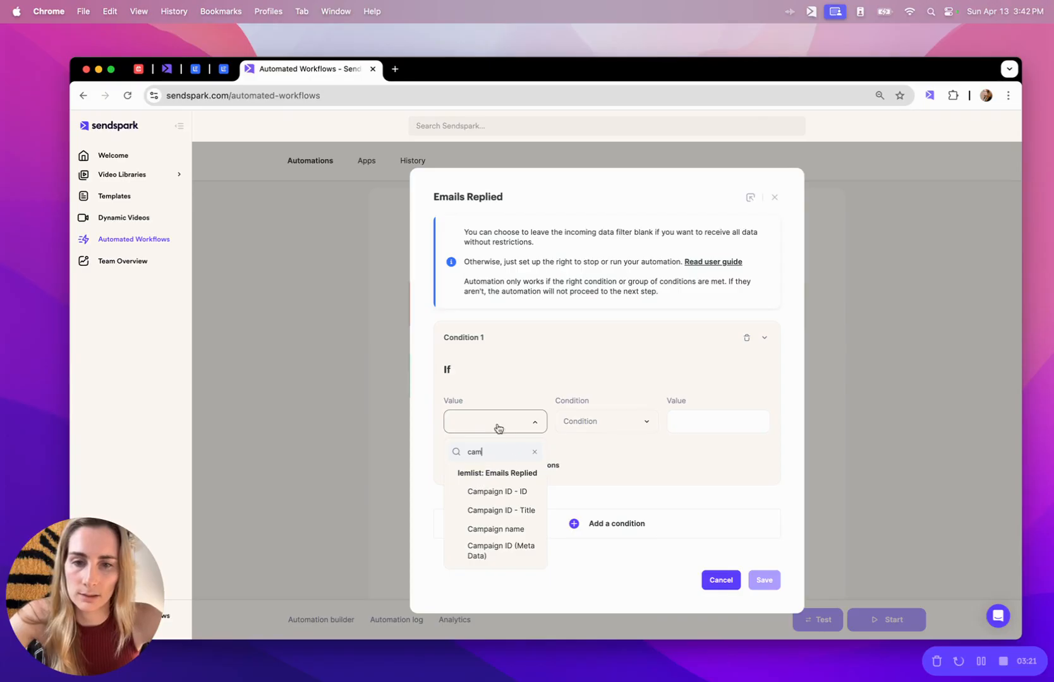
left_click(516, 509)
left_click(588, 423)
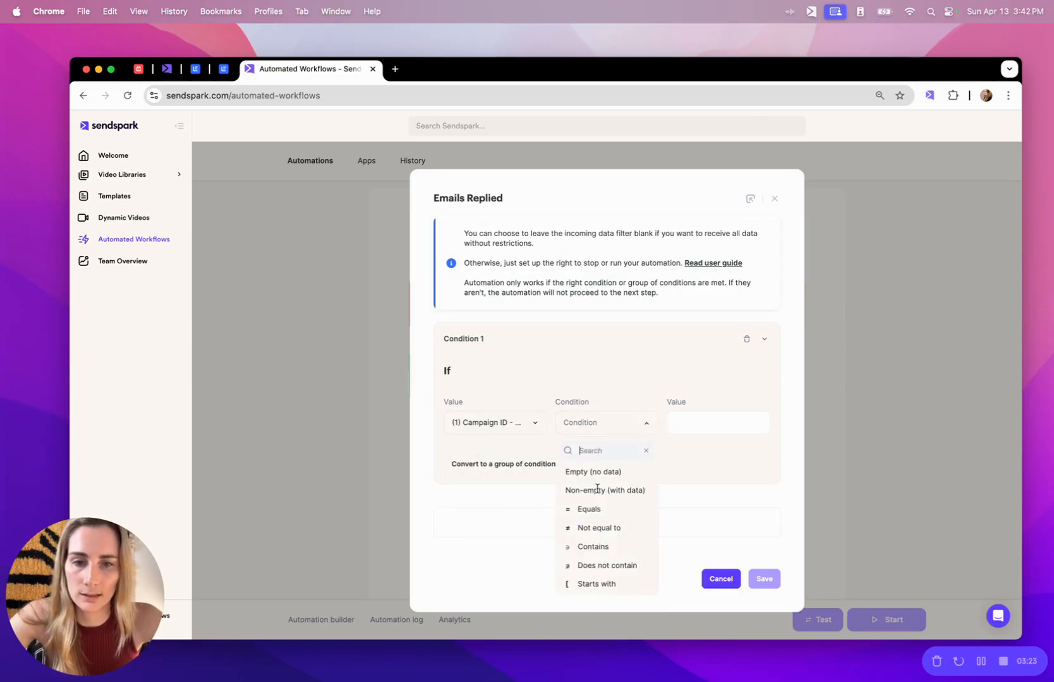
left_click(597, 547)
Copy the lemlist campaign name 'Reply for a Video' into the condition value and save the filter.
left_click(196, 69)
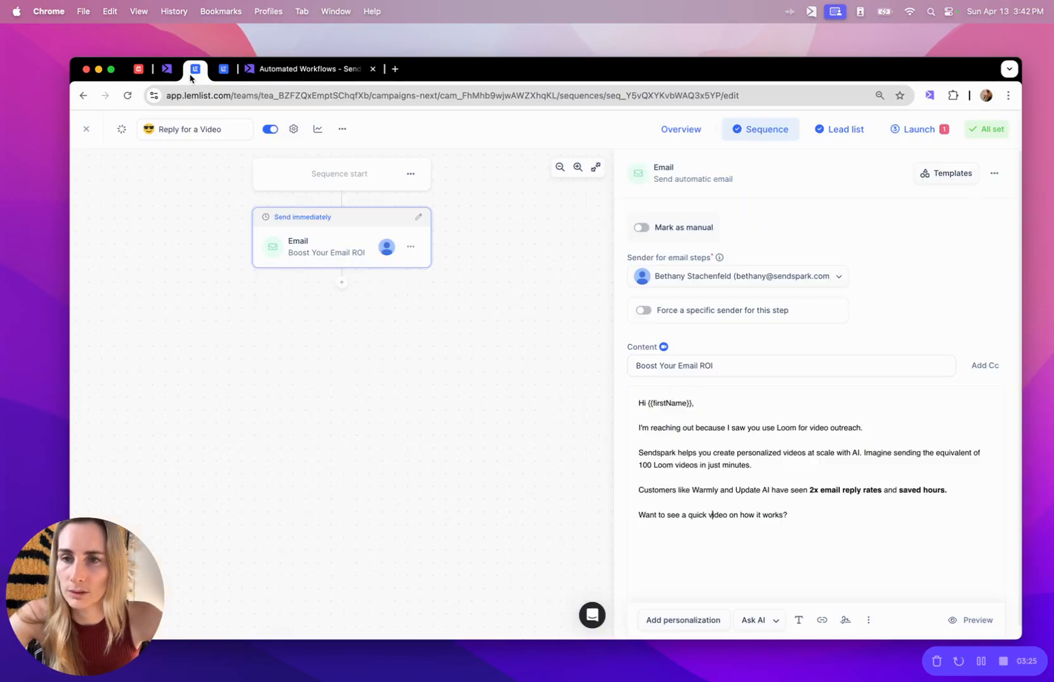
triple_click(168, 128)
key("super+c")
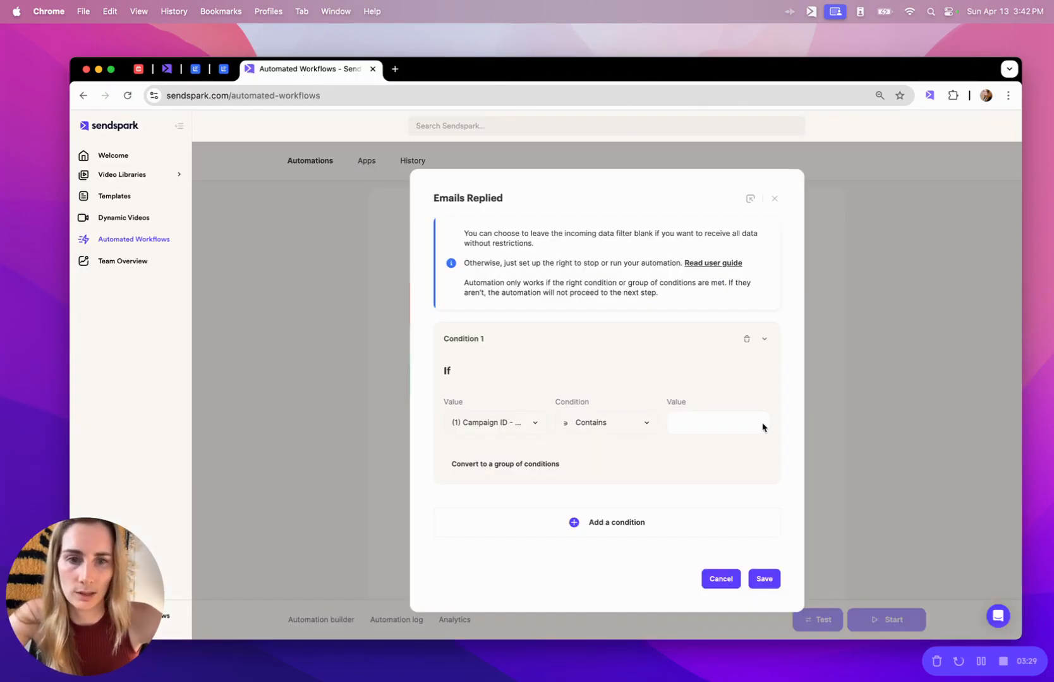
left_click(729, 422)
key("super+v")
left_click(717, 387)
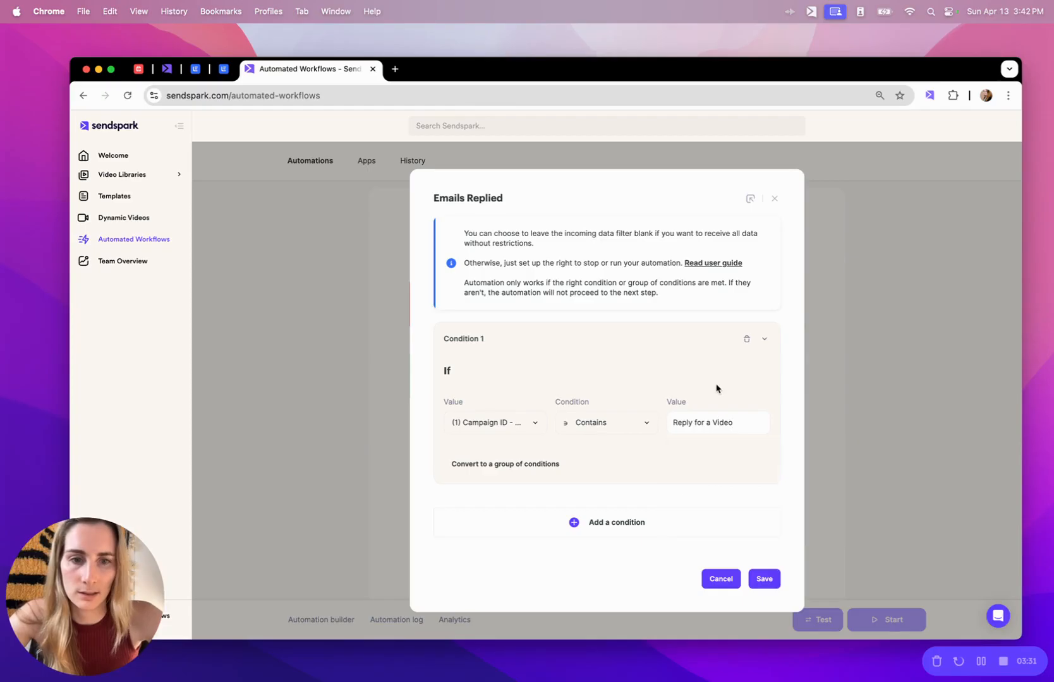
left_click(768, 582)
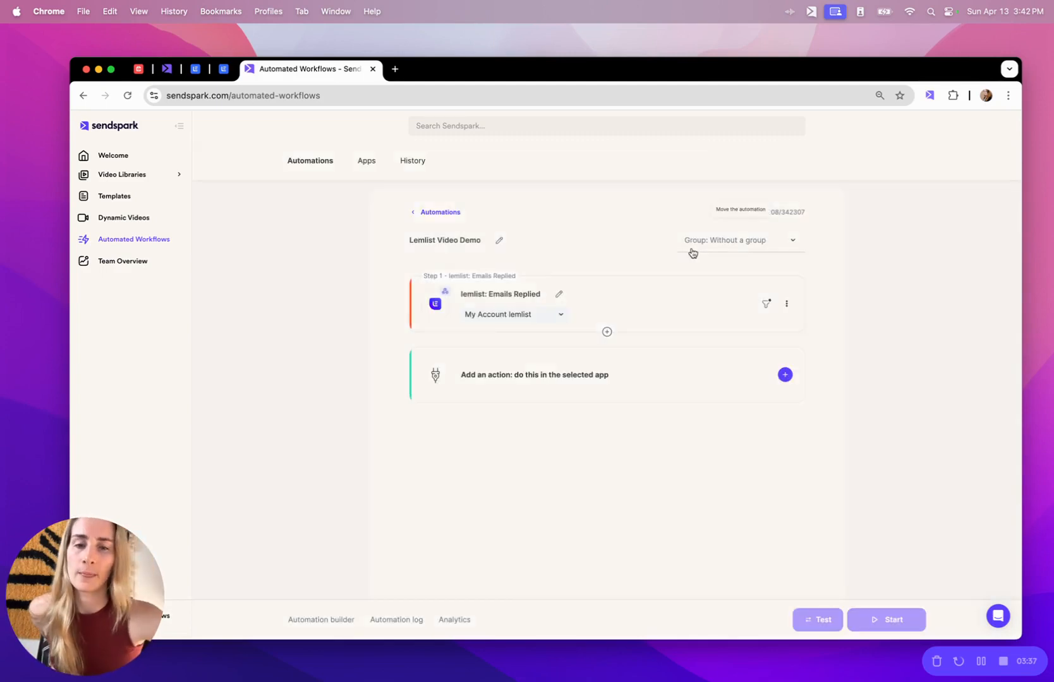
left_click(584, 390)
Add a Sendspark 'Create dynamic video' action to the automation.
left_click(527, 365)
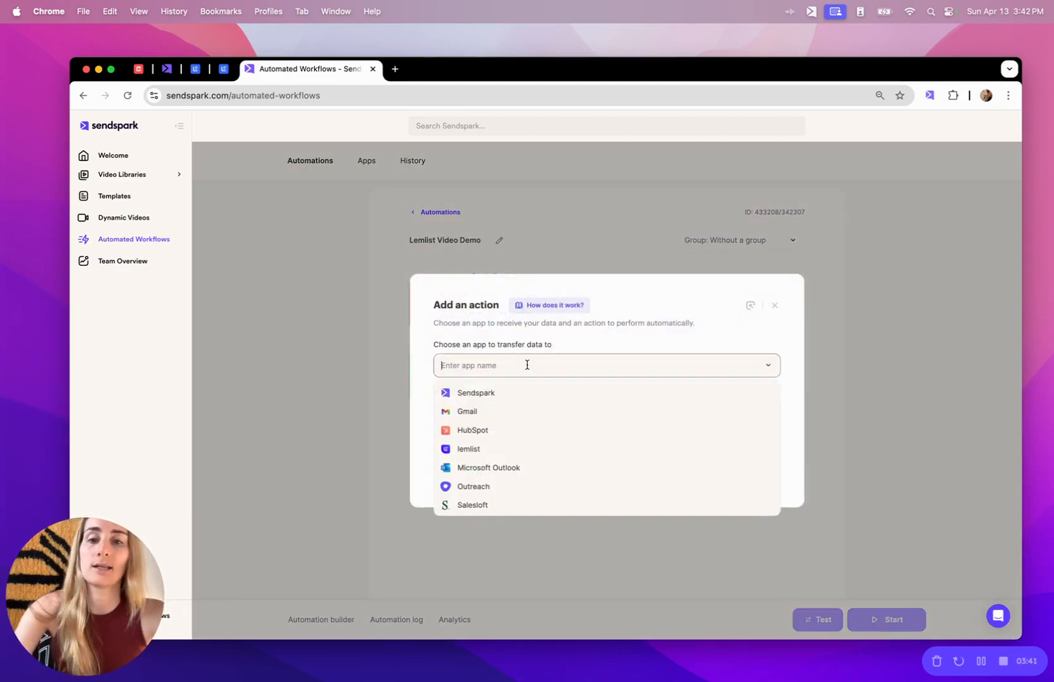
left_click(509, 393)
left_click(523, 410)
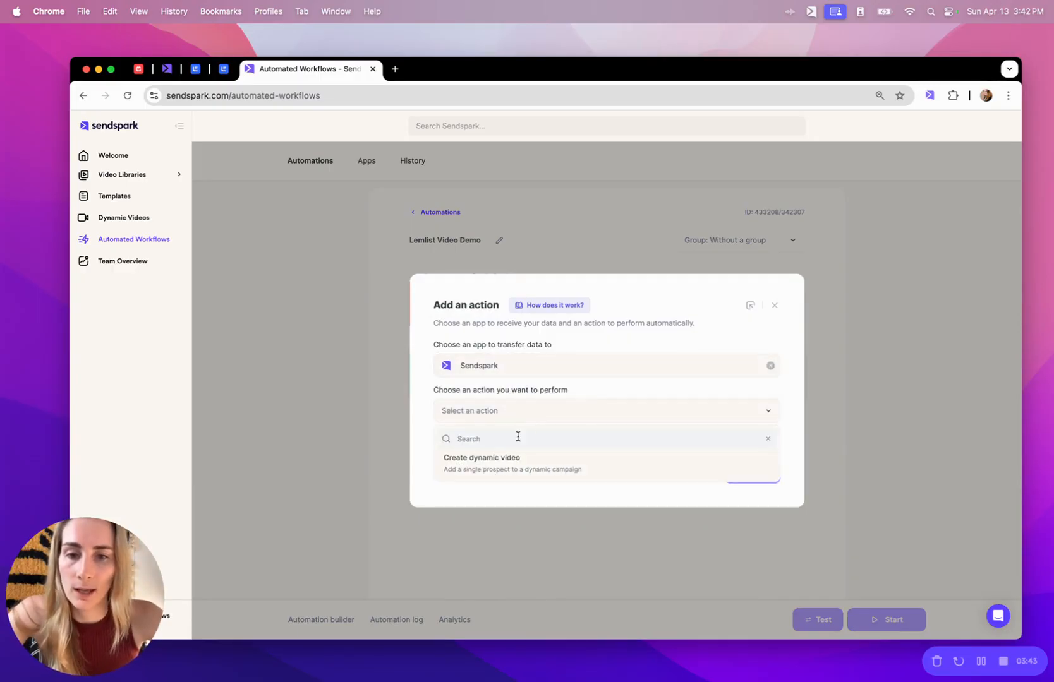
left_click(513, 463)
Select the user's own Sendspark connection and check the still-empty Campaign ID list.
left_click(640, 450)
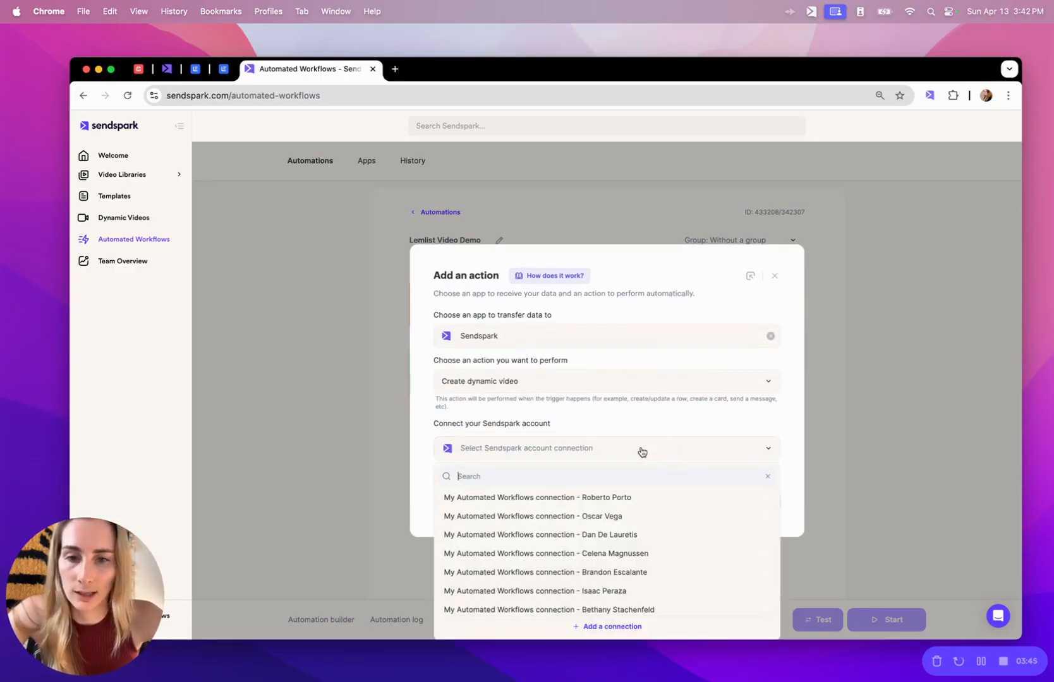
type("sen")
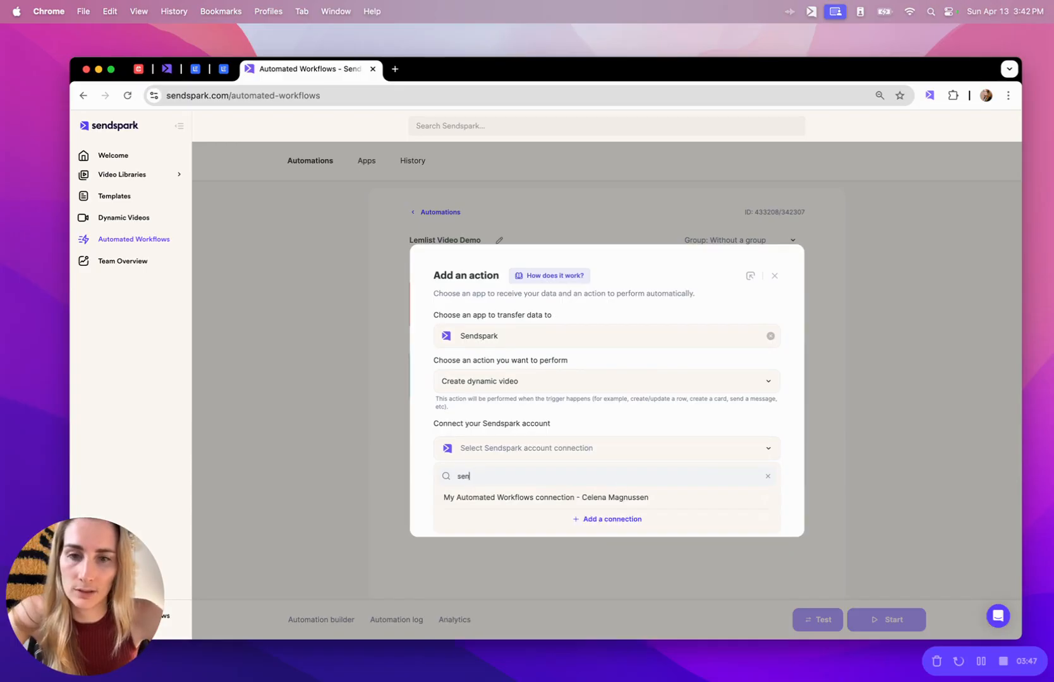
key("BackSpace")
key("BackSpace")
type("bet")
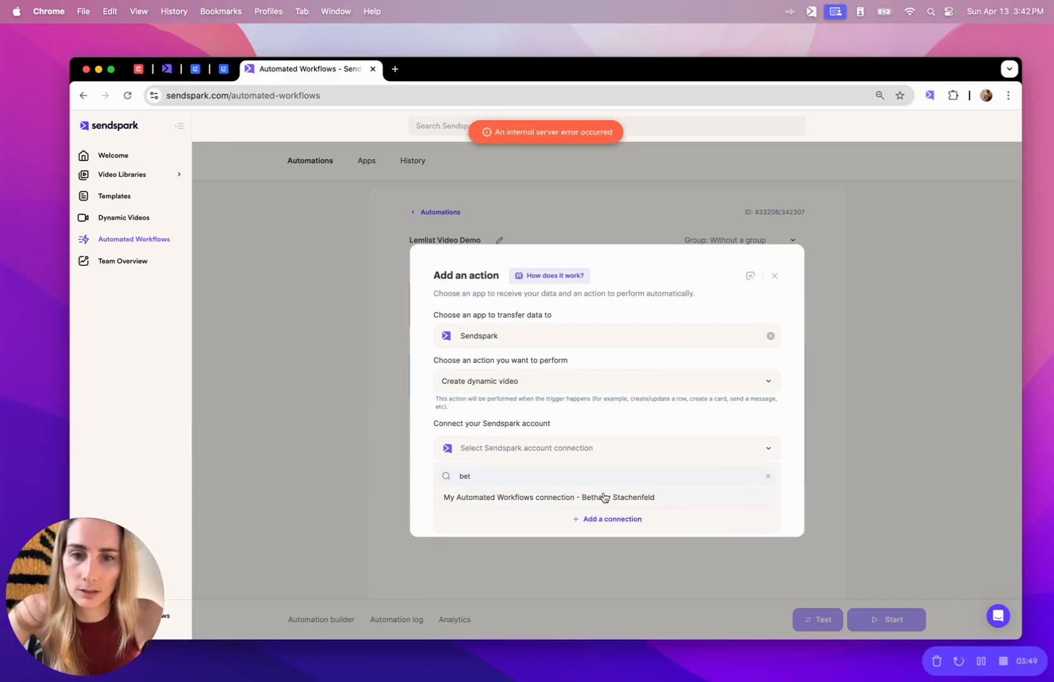
left_click(595, 498)
left_click(752, 501)
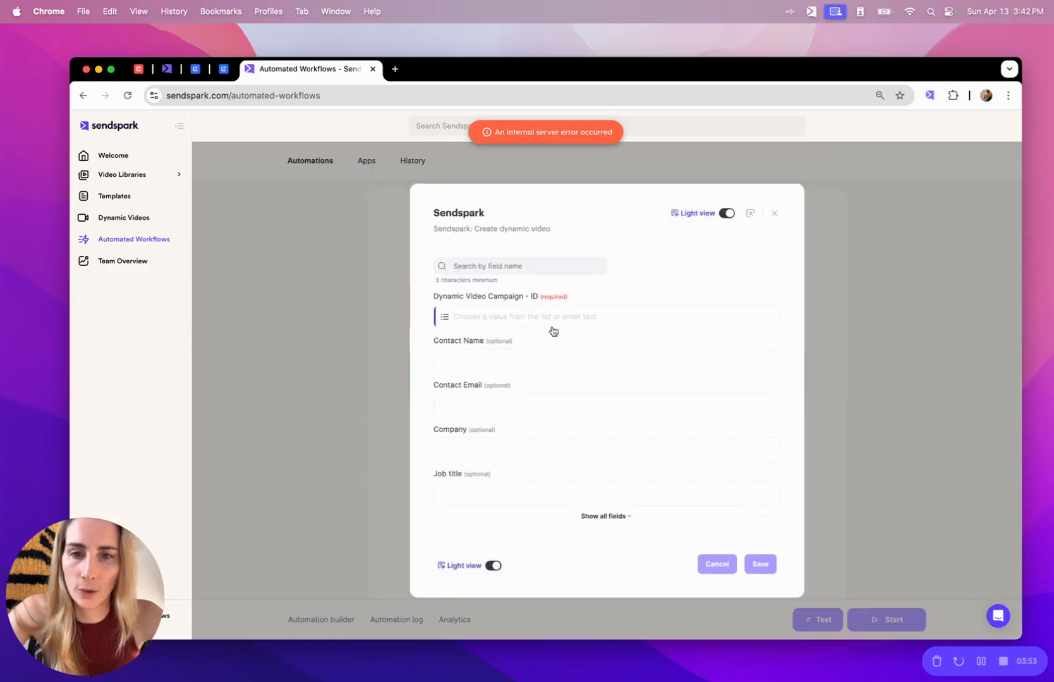
left_click(506, 317)
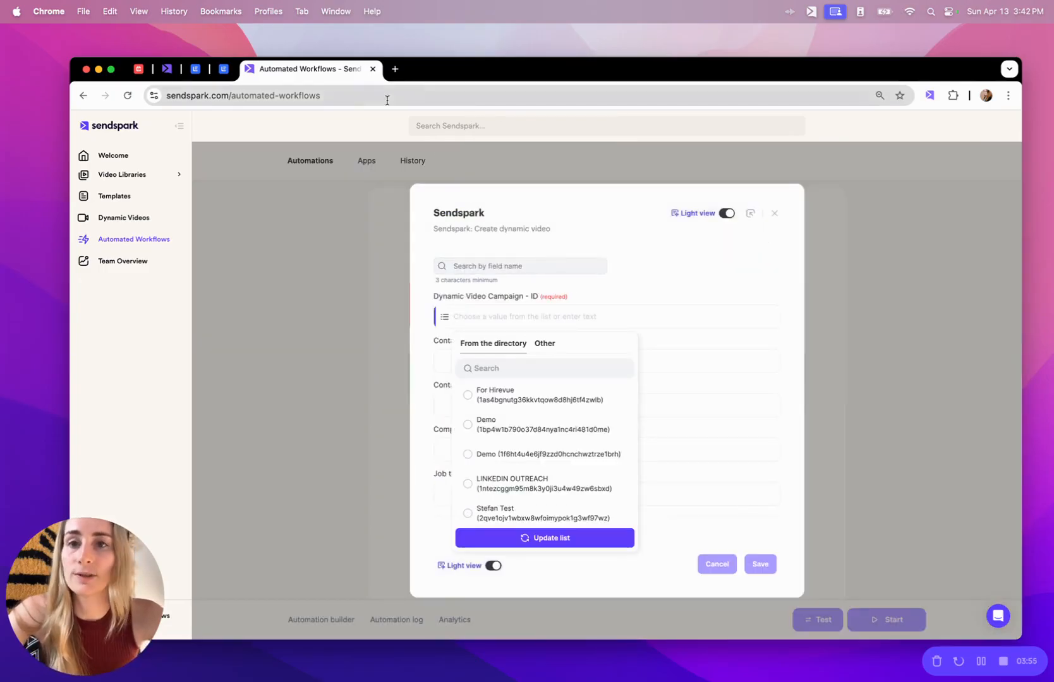
left_click(395, 69)
On sendspark.com's Dynamic Videos page, create a campaign named 'Lemlist video demo'.
type("sen")
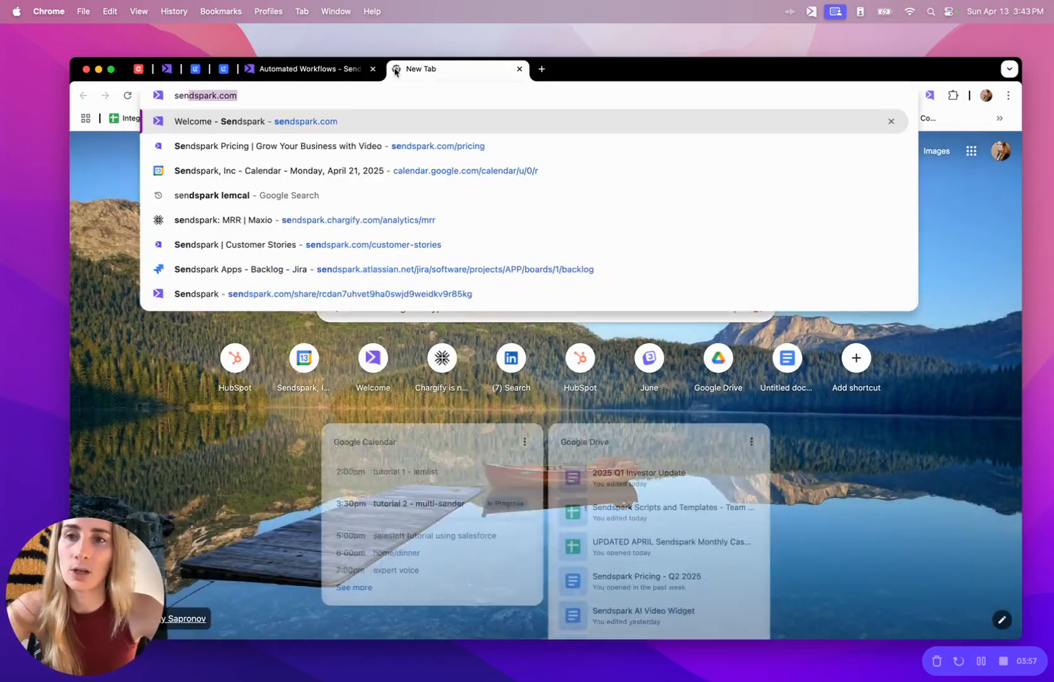
key("Return")
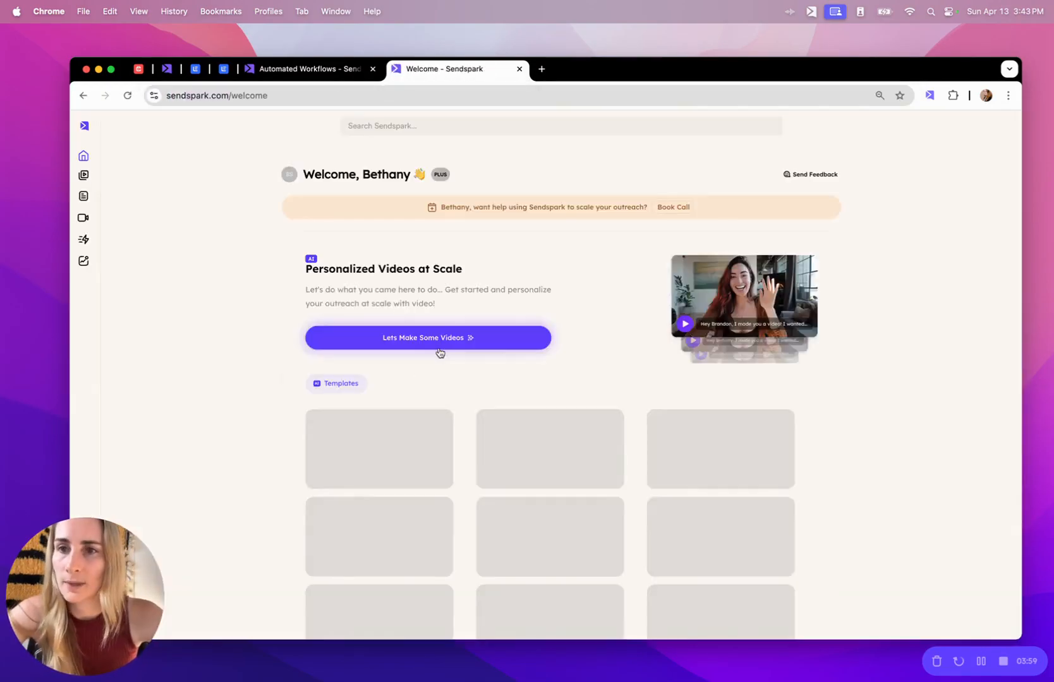
left_click(132, 218)
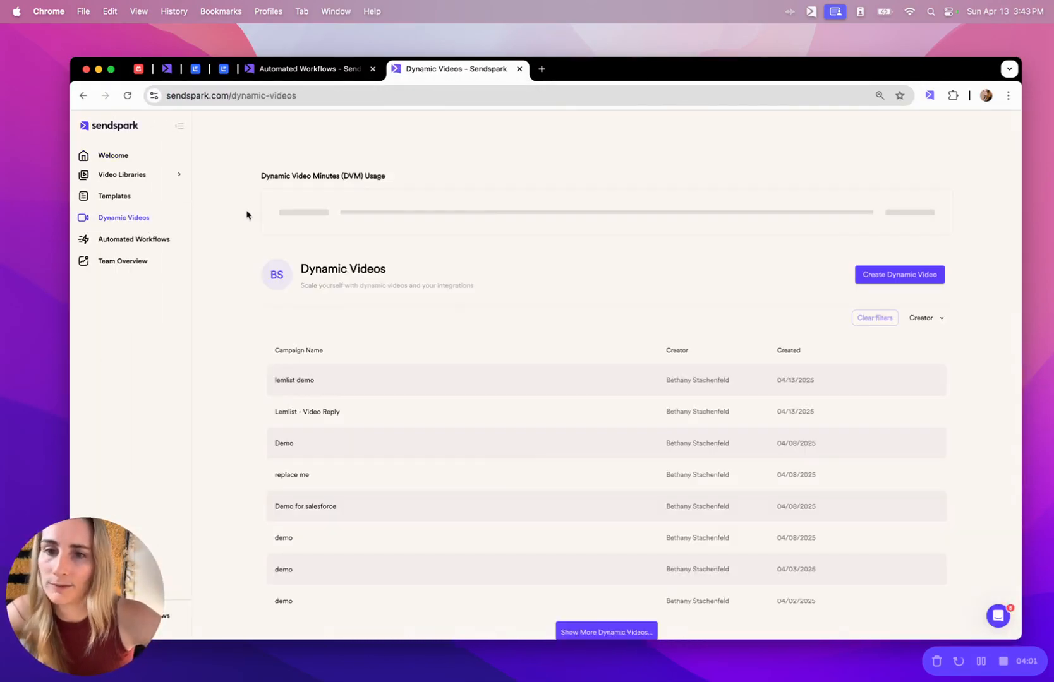
left_click(930, 275)
type("S")
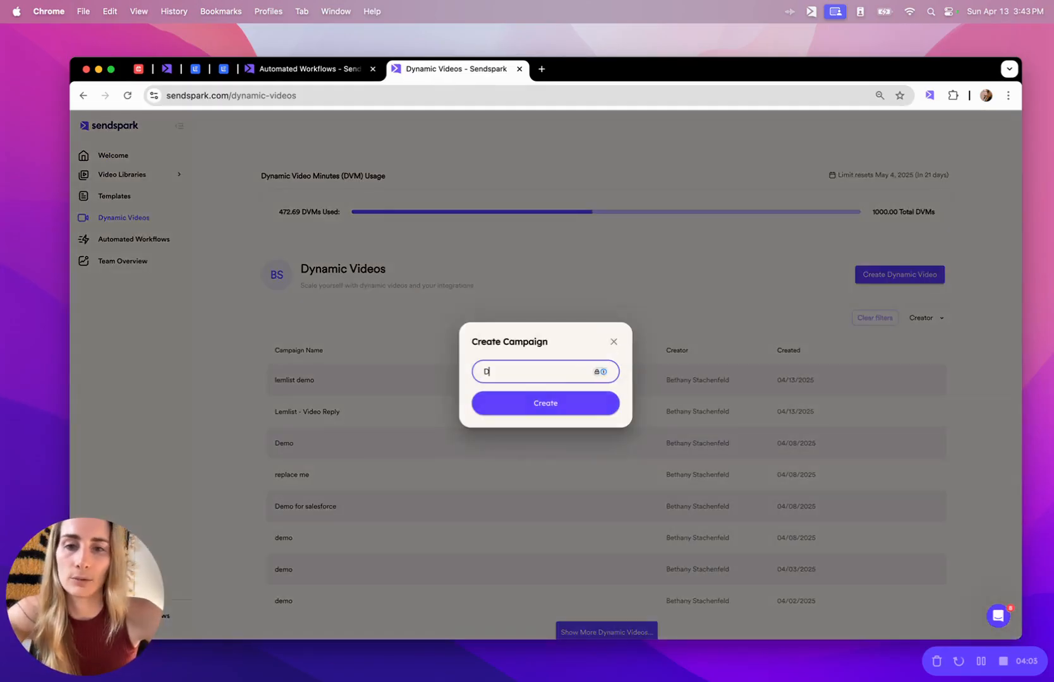
key("BackSpace")
type("Lemlist v")
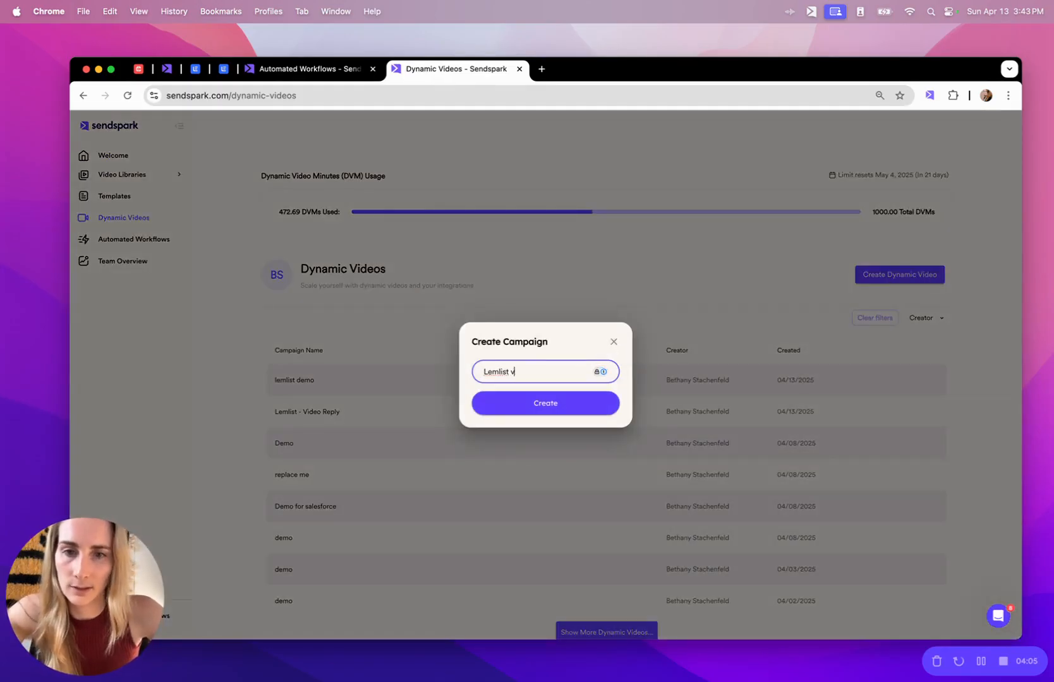
type("ideo demo")
key("Return")
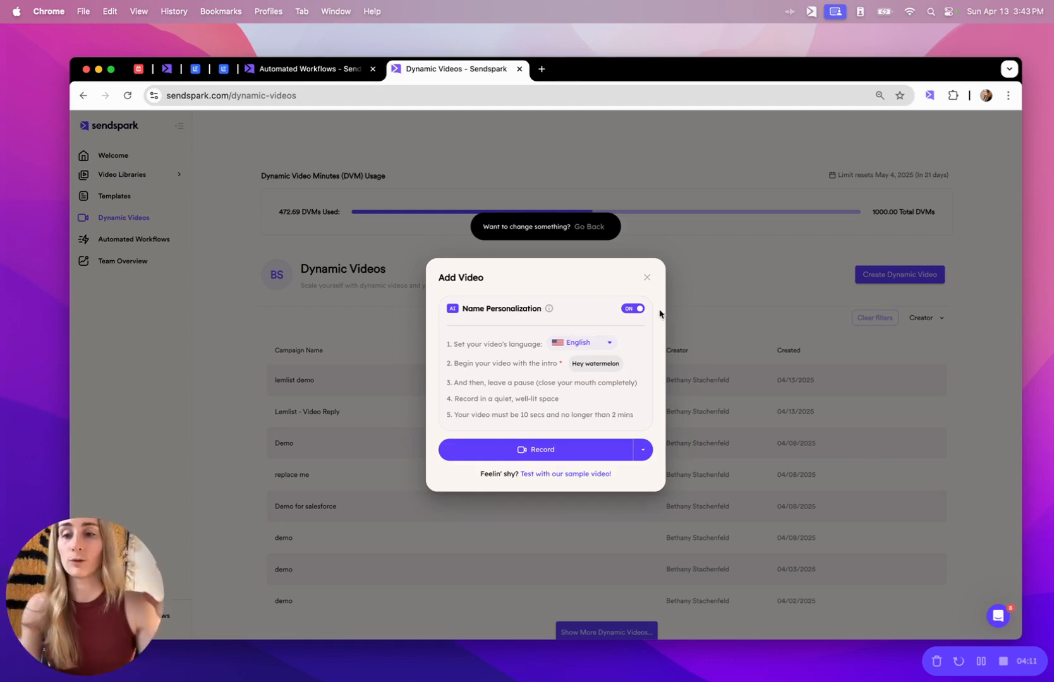
Keep the video language English, use the sample video, and switch Dynamic Background on.
left_click(588, 343)
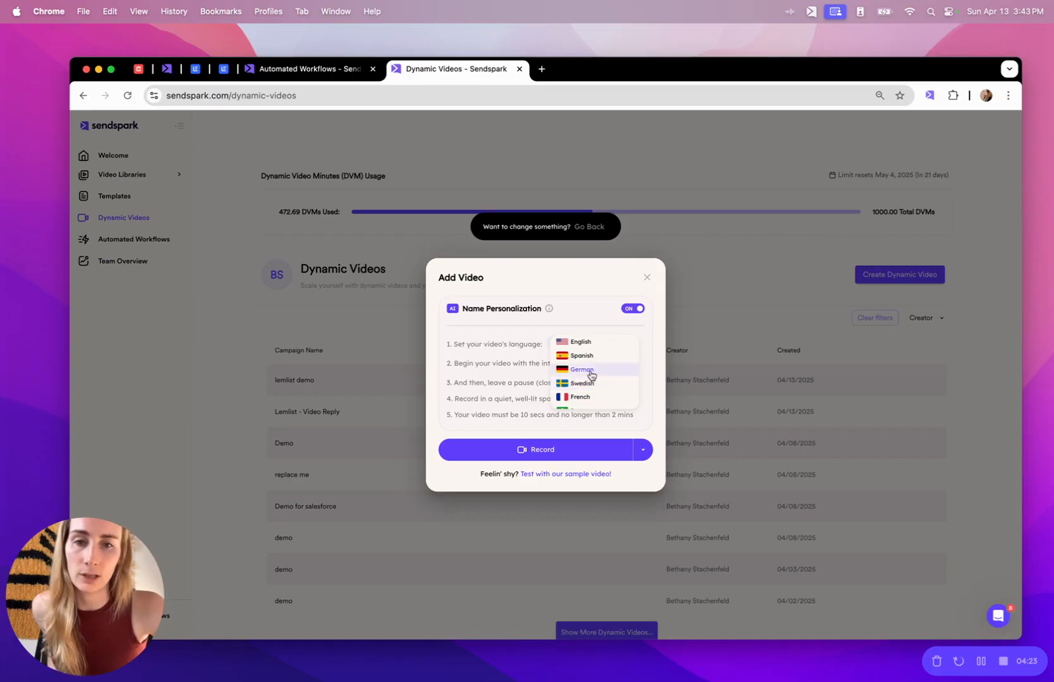
left_click(582, 355)
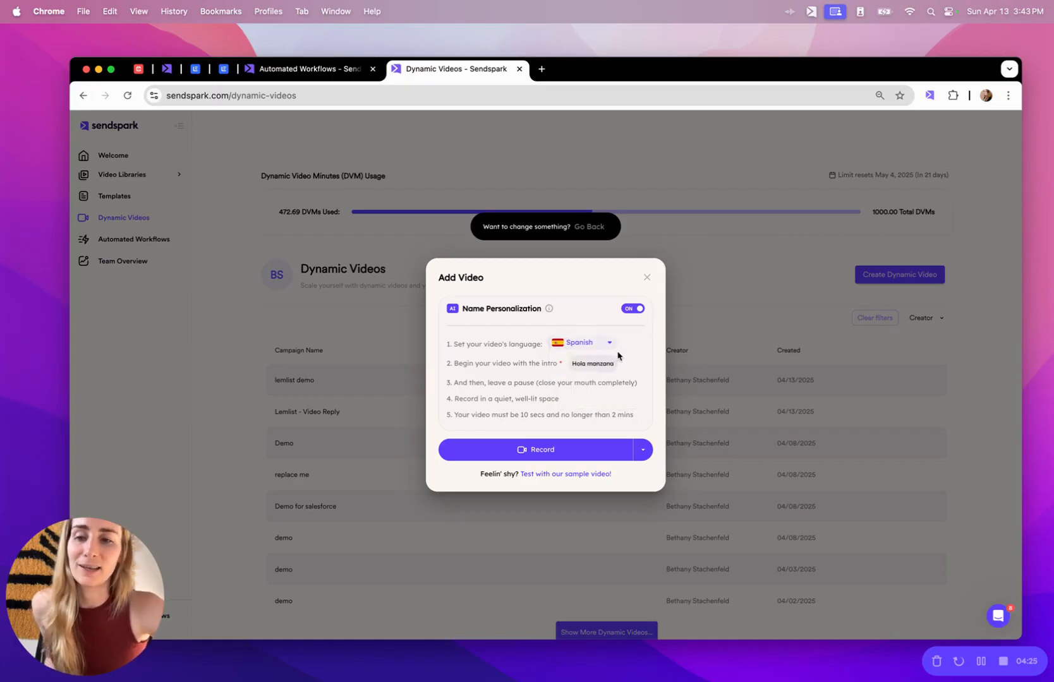
left_click(603, 345)
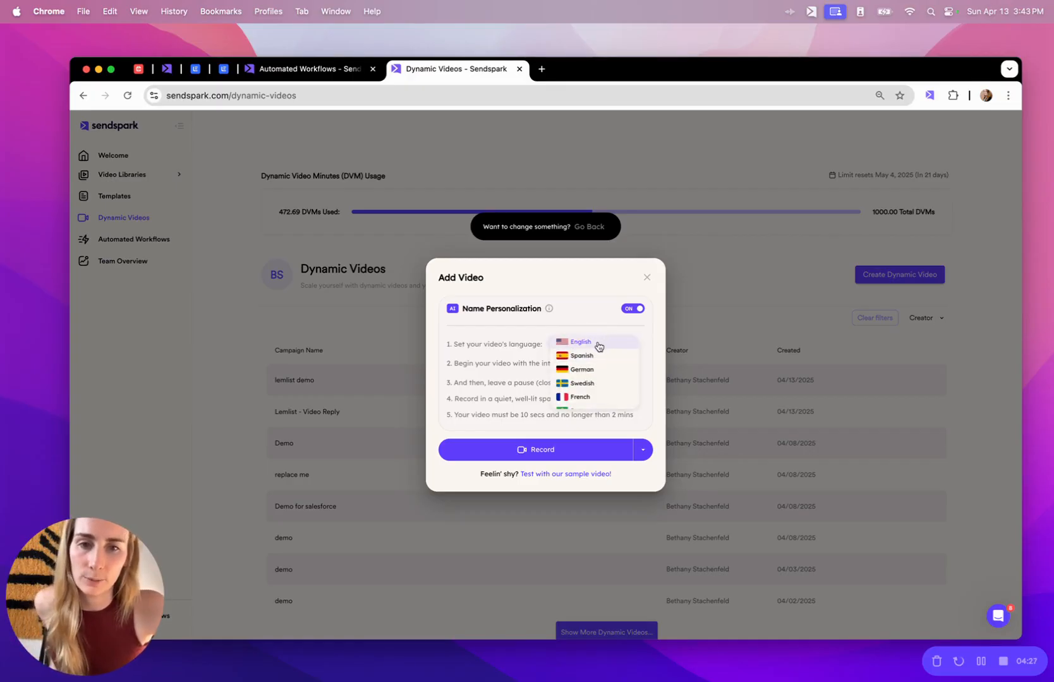
left_click(598, 344)
left_click(595, 479)
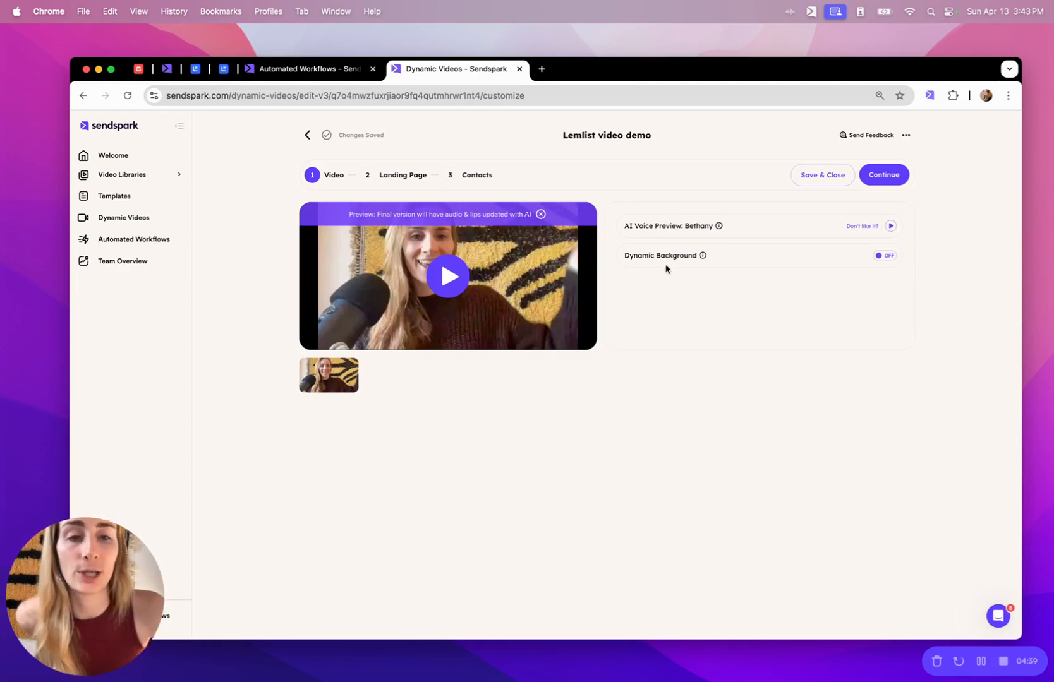
left_click(885, 255)
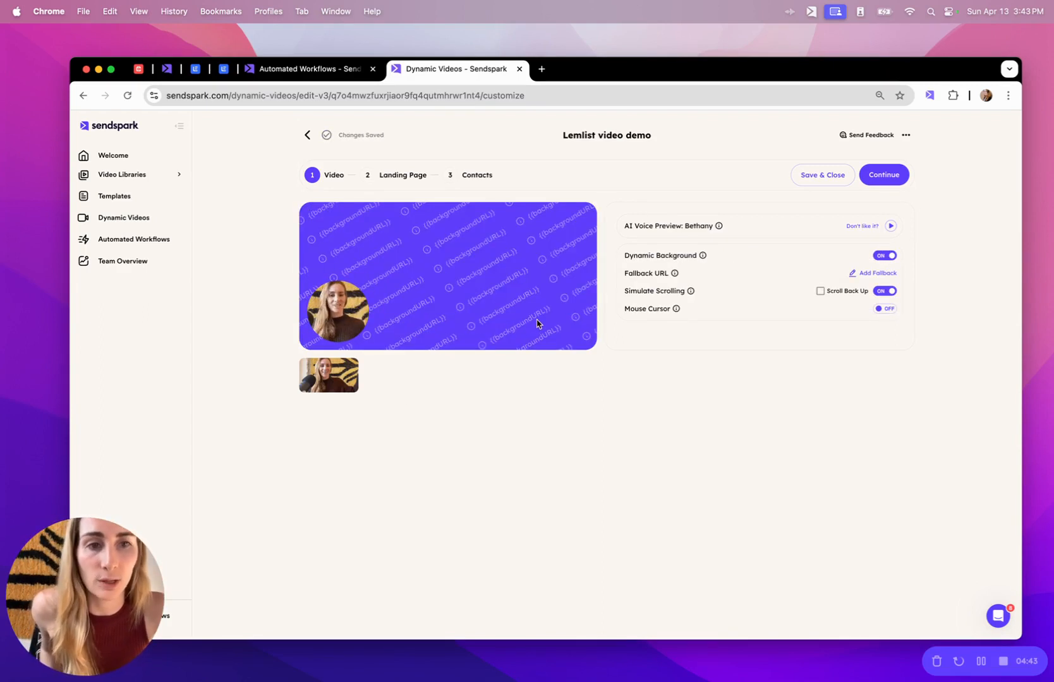
Save sendspark.com as the fallback URL and continue to the Landing Page step.
left_click(867, 274)
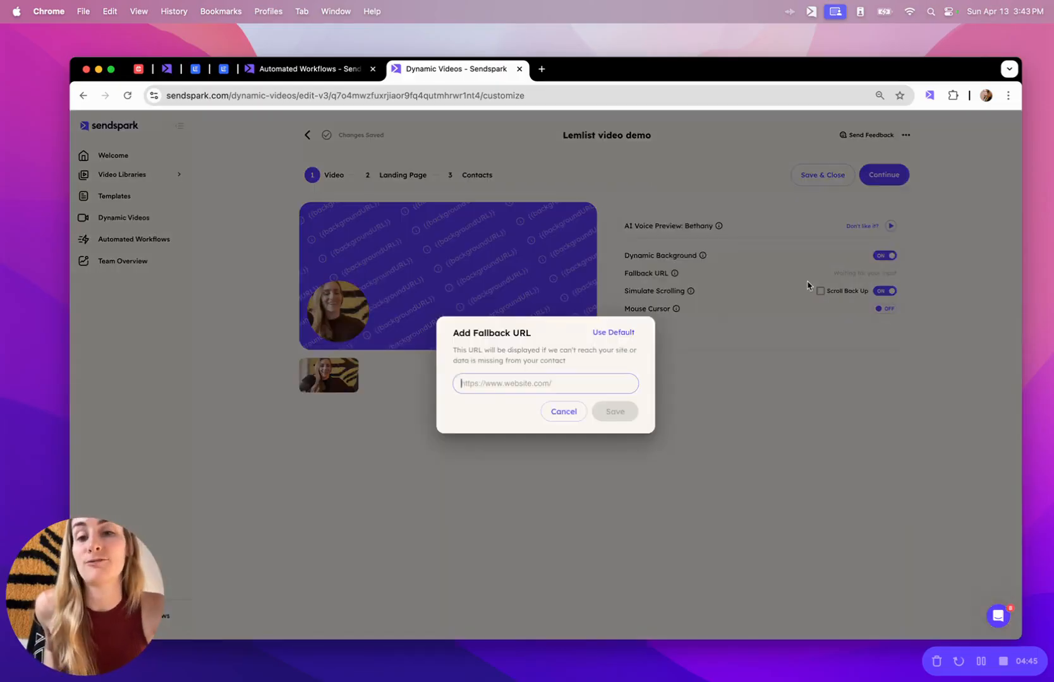
type("sendspark.com")
left_click(607, 413)
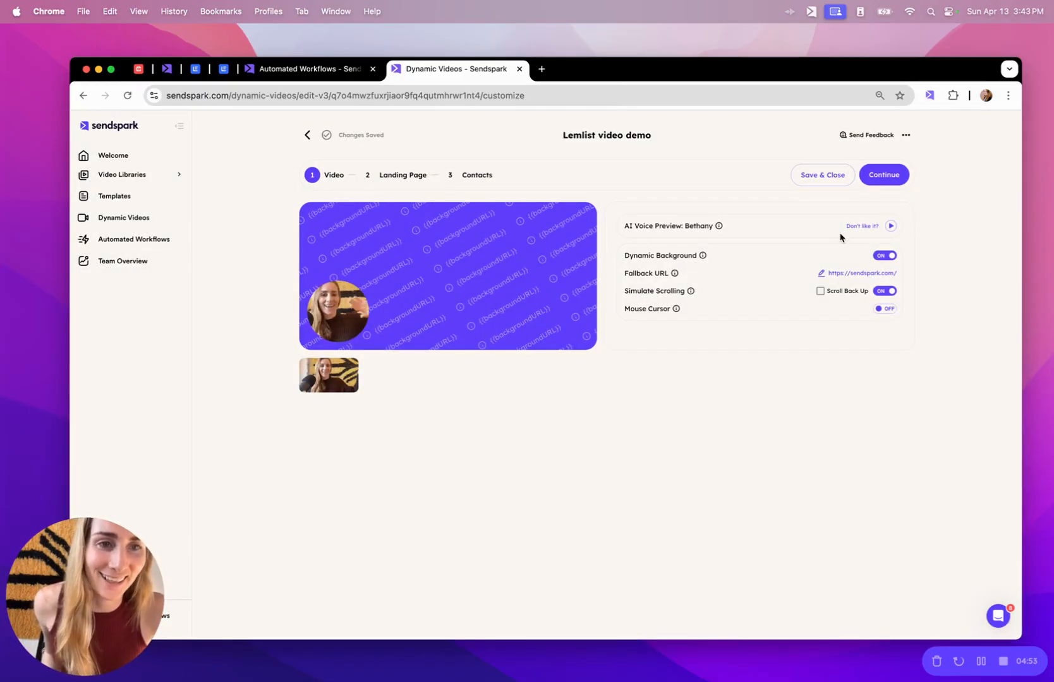
left_click(887, 177)
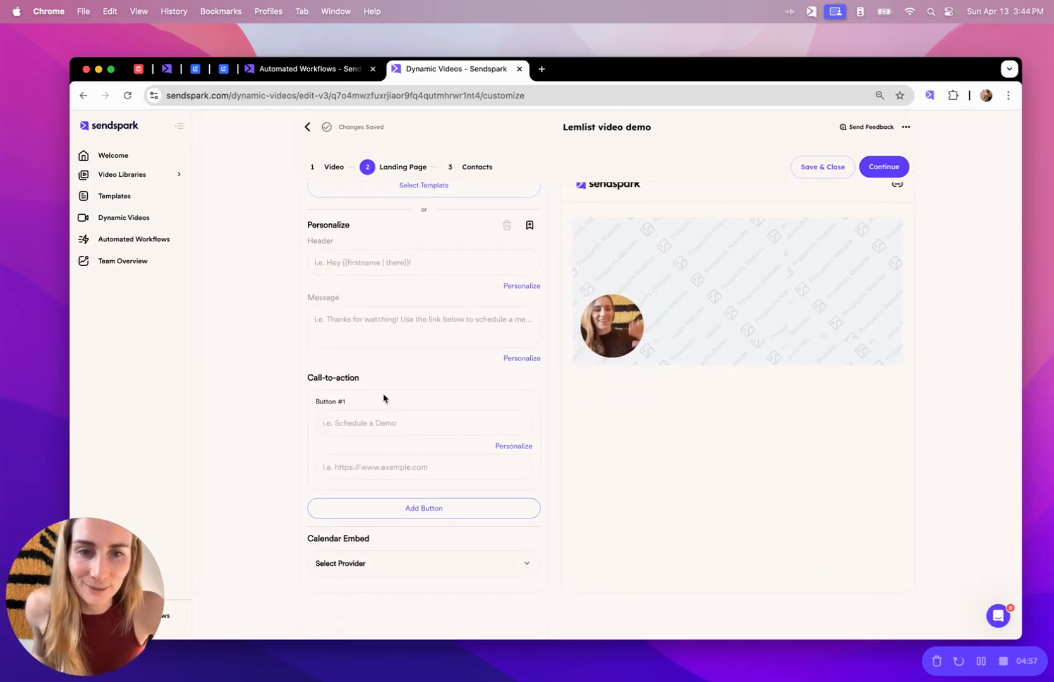
Write the header 'Hey {{firstname | there}}!' using the First Name merge tag.
left_click(381, 353)
type("Hey")
left_click(528, 380)
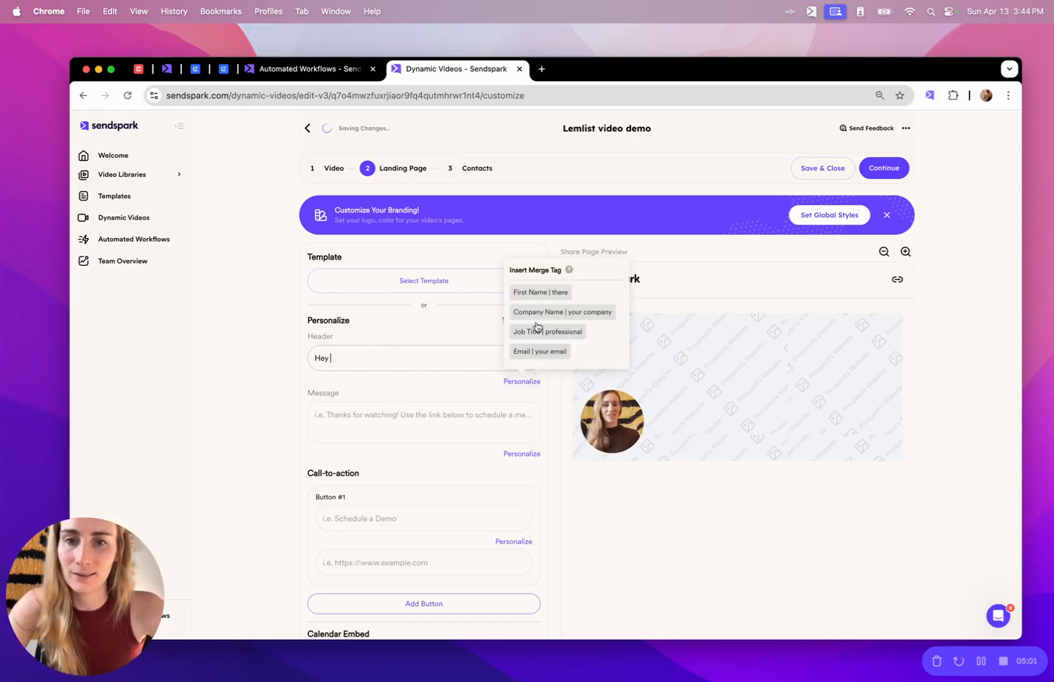
left_click(542, 300)
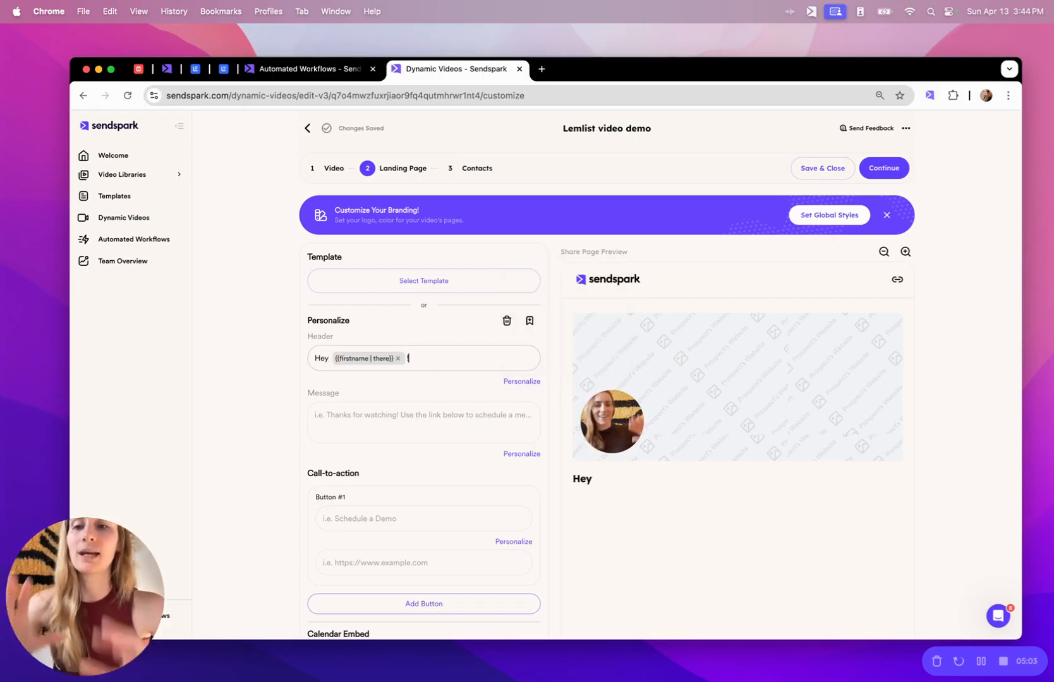
type("!")
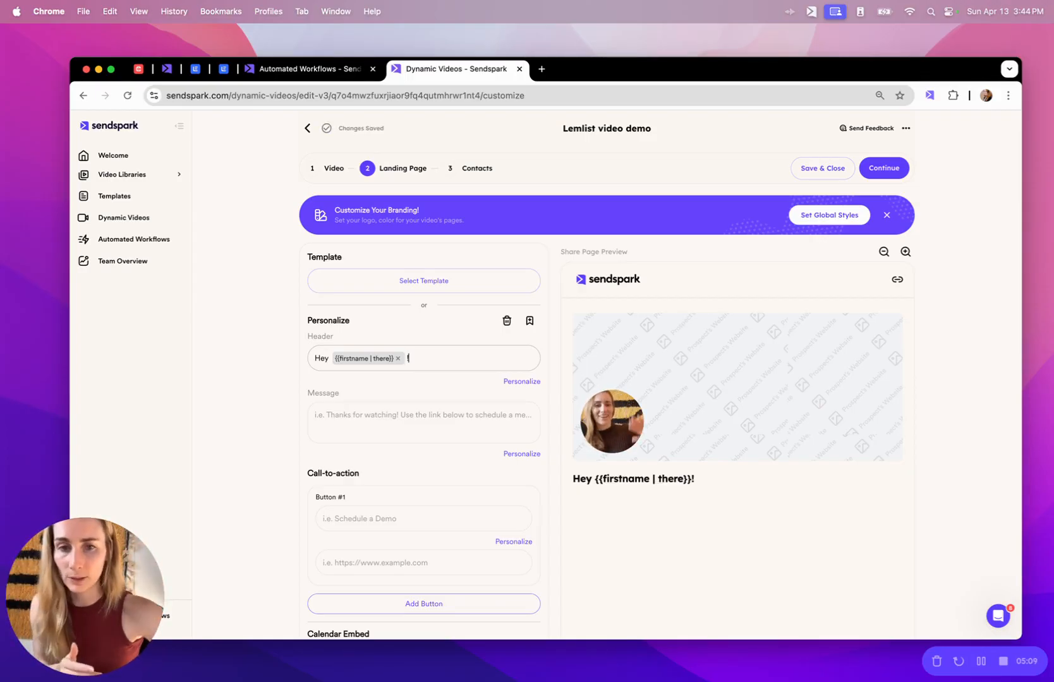
Write the message 'thanks for watching! adding my calendar here if you'd like to set up a demo...' and label Button #1 'Schedule a Demo'.
left_click(472, 412)
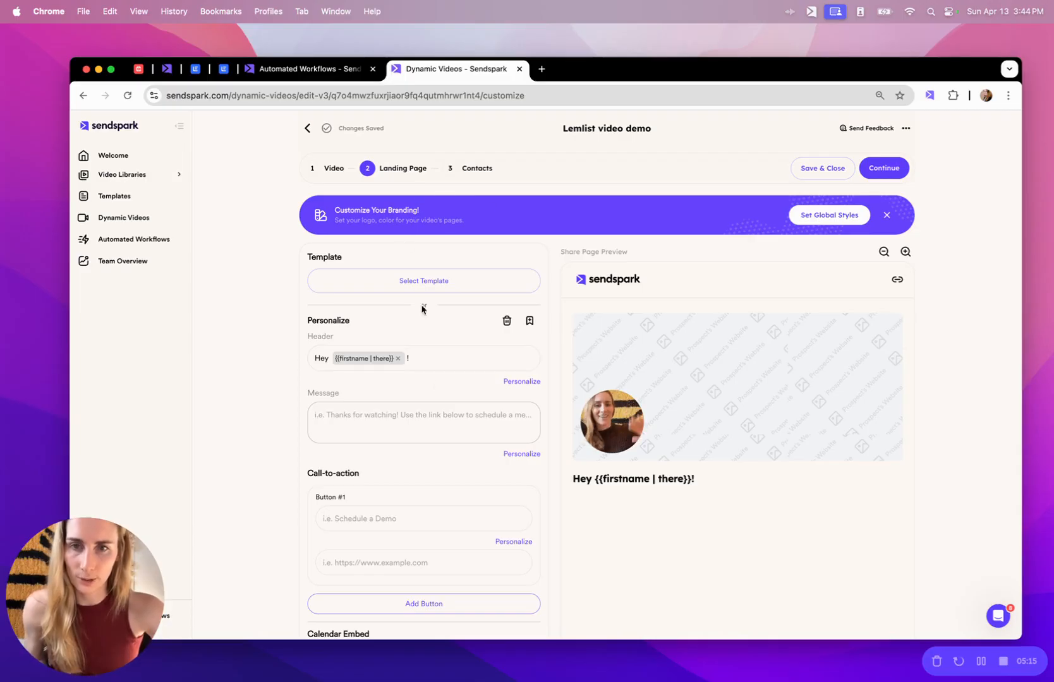
type("thanks for")
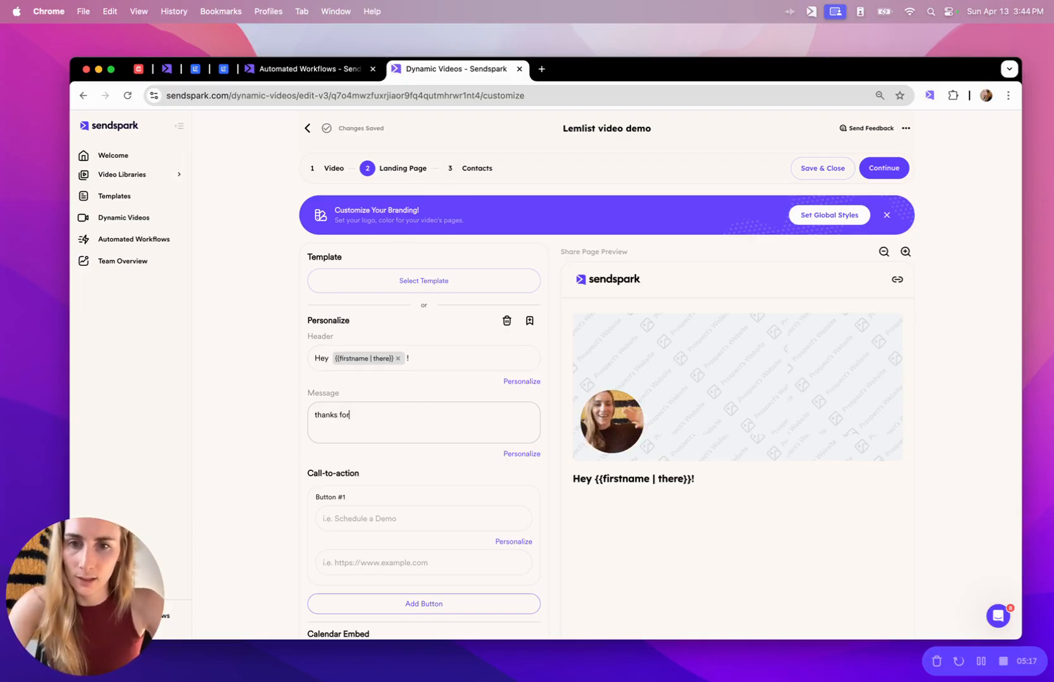
type(" watching! add")
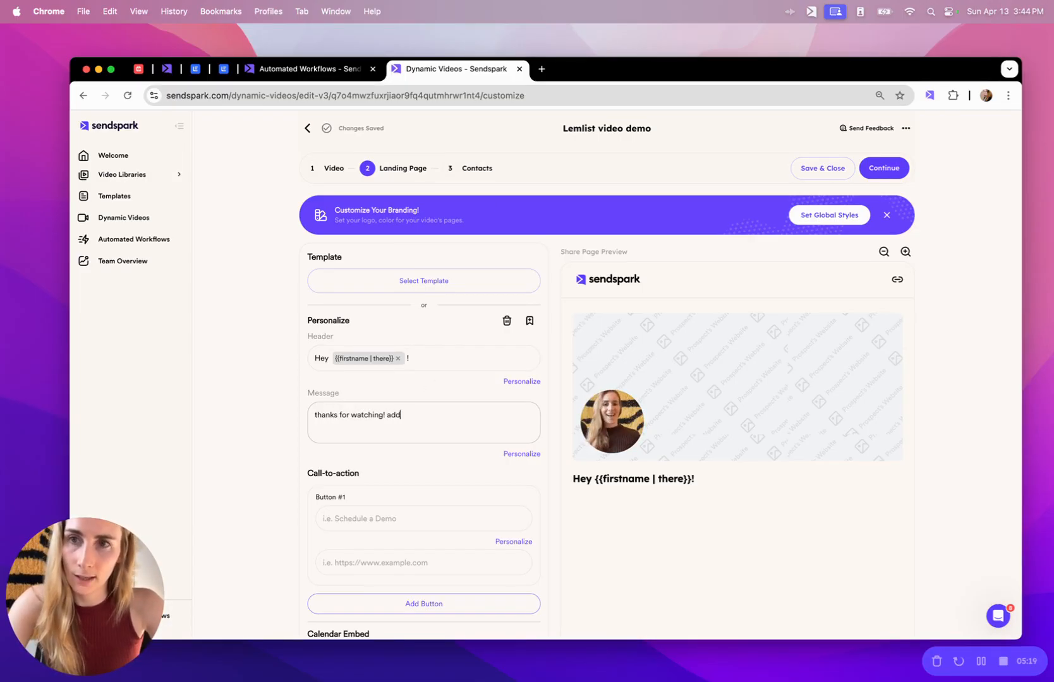
type("ing my calendar ")
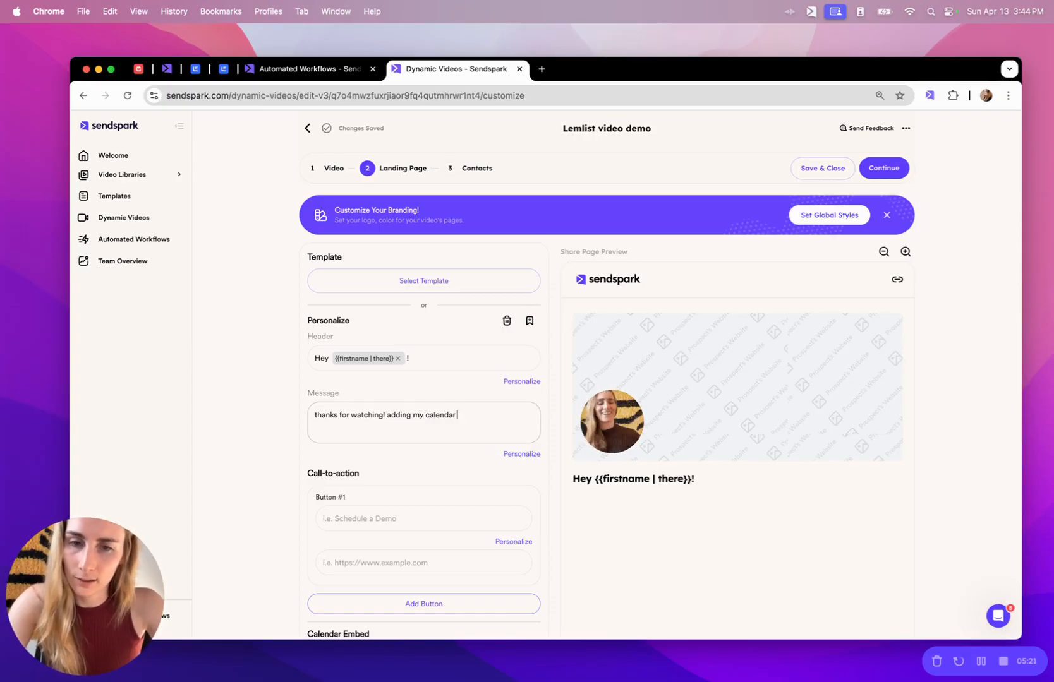
type("here if you'd lie")
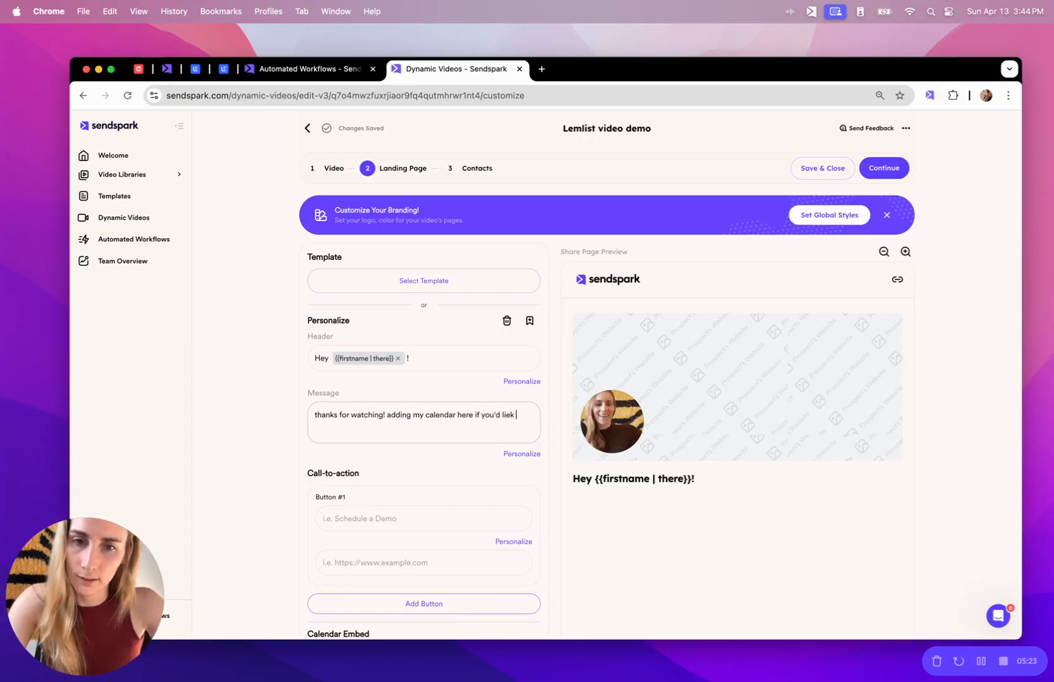
key("BackSpace")
type("ke to ")
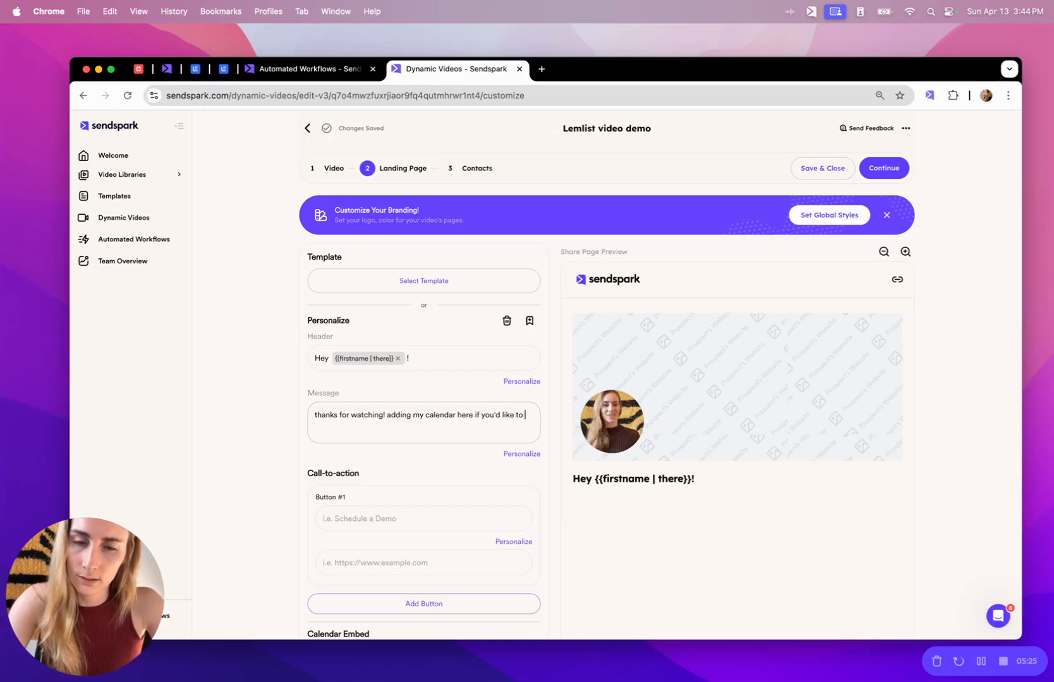
type("set up a demo...")
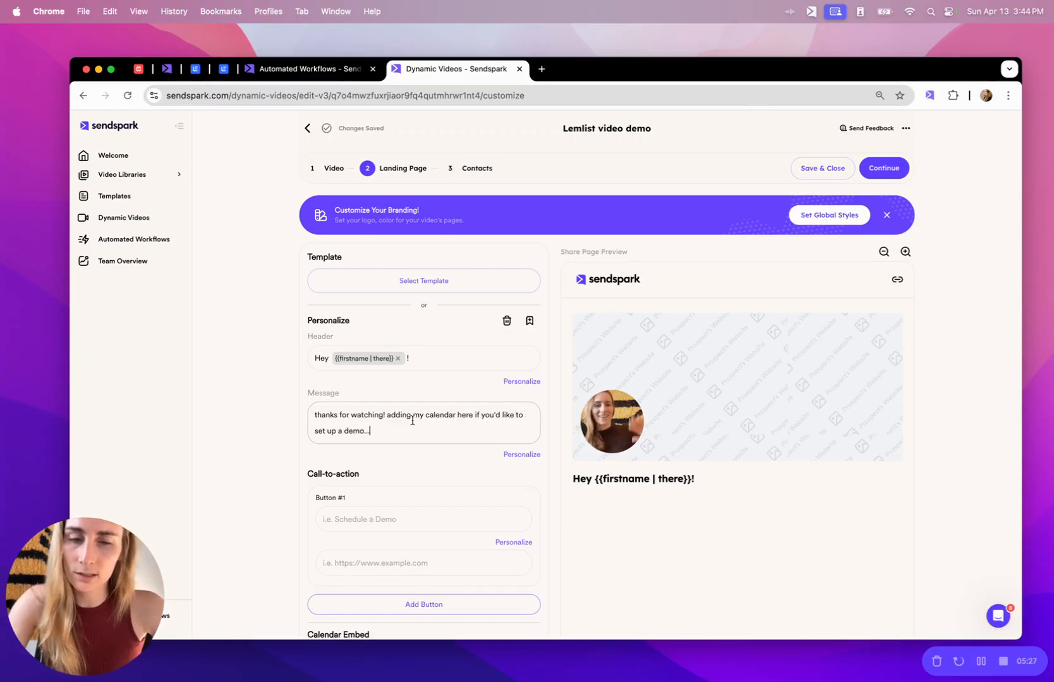
scroll(442, 455, "down", 3)
left_click(375, 442)
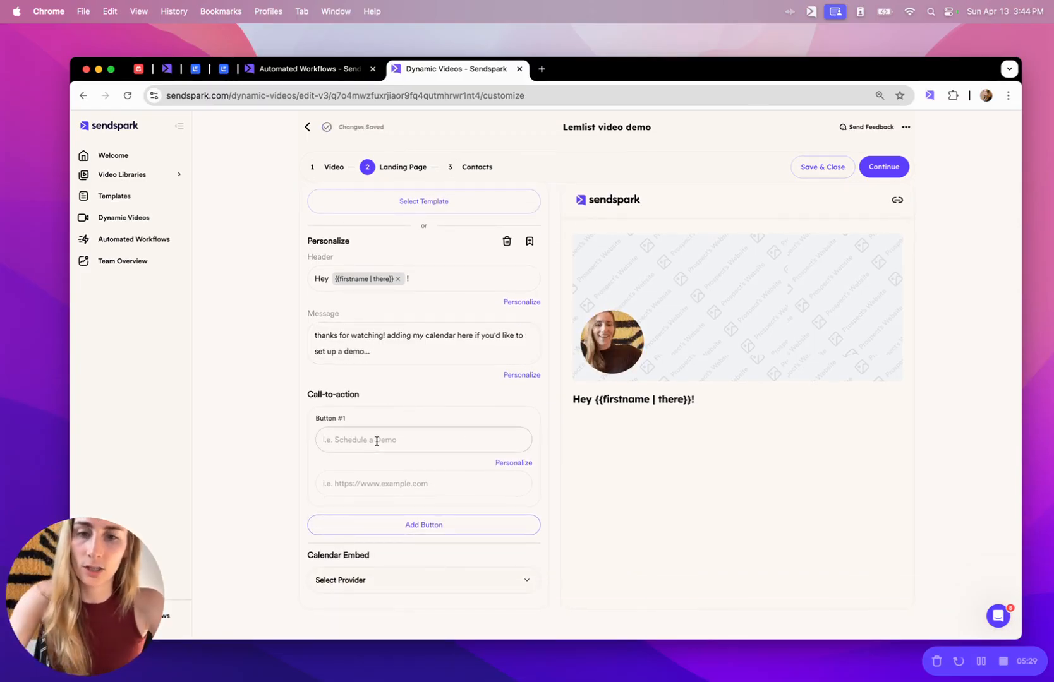
type("Schedule a Demo")
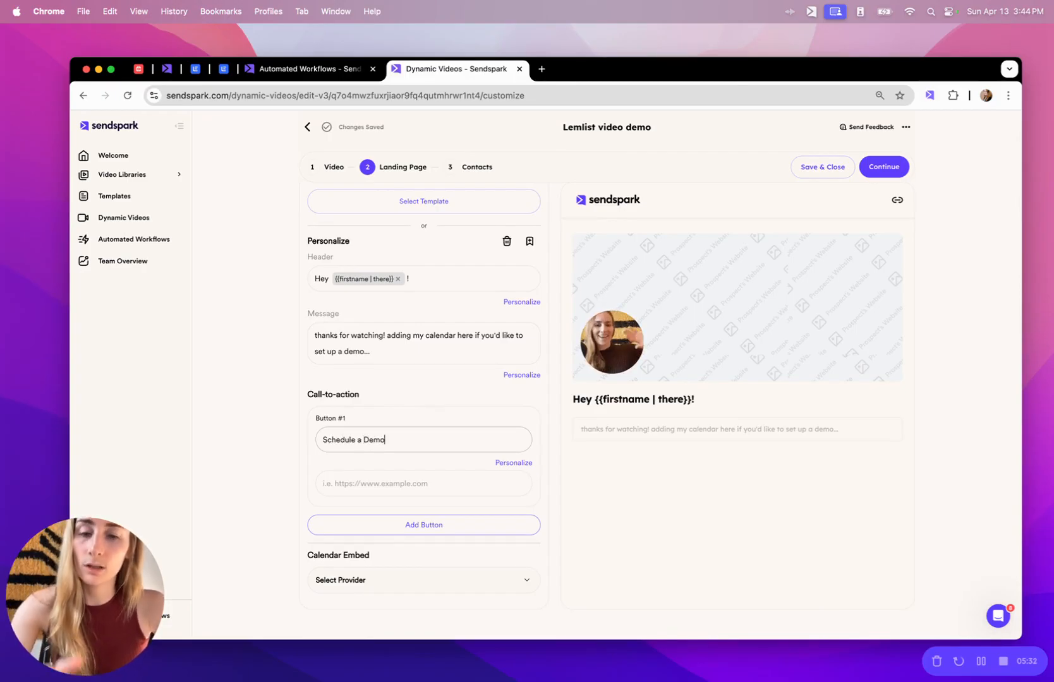
Choose LemCal as the embedded calendar provider.
scroll(409, 539, "down", 2)
left_click(405, 533)
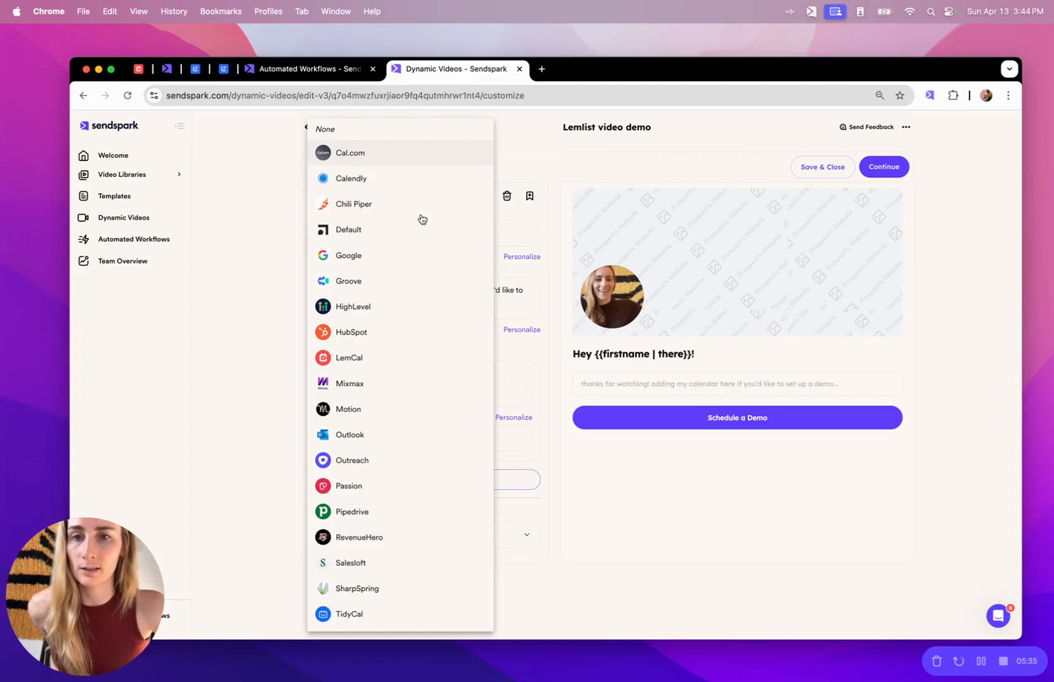
left_click(352, 358)
scroll(454, 468, "down", 4)
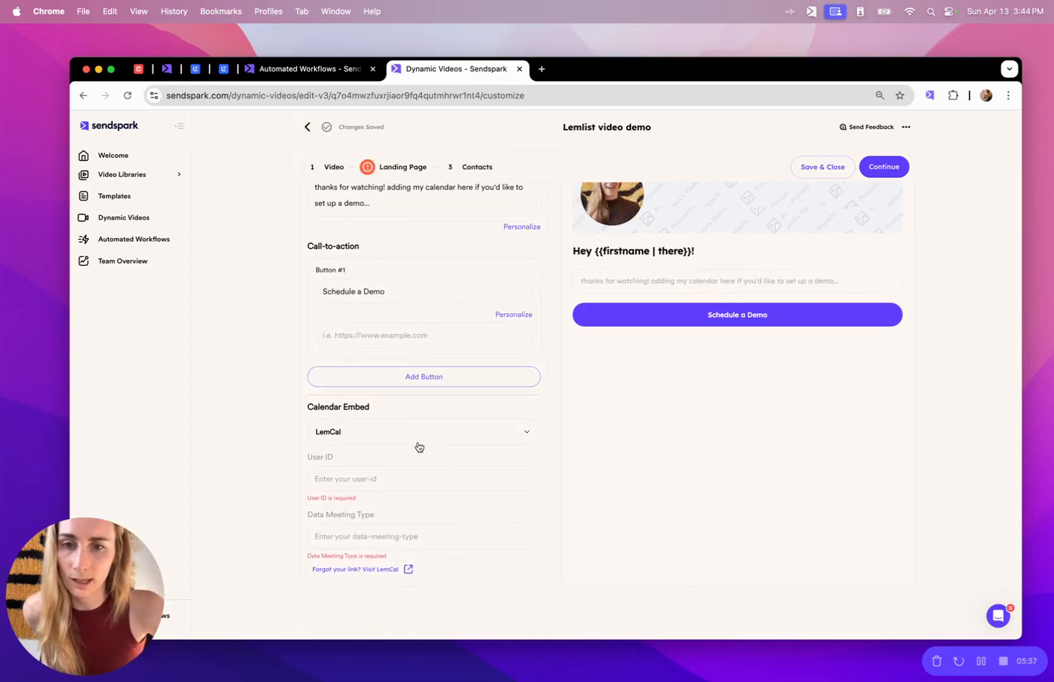
left_click(345, 539)
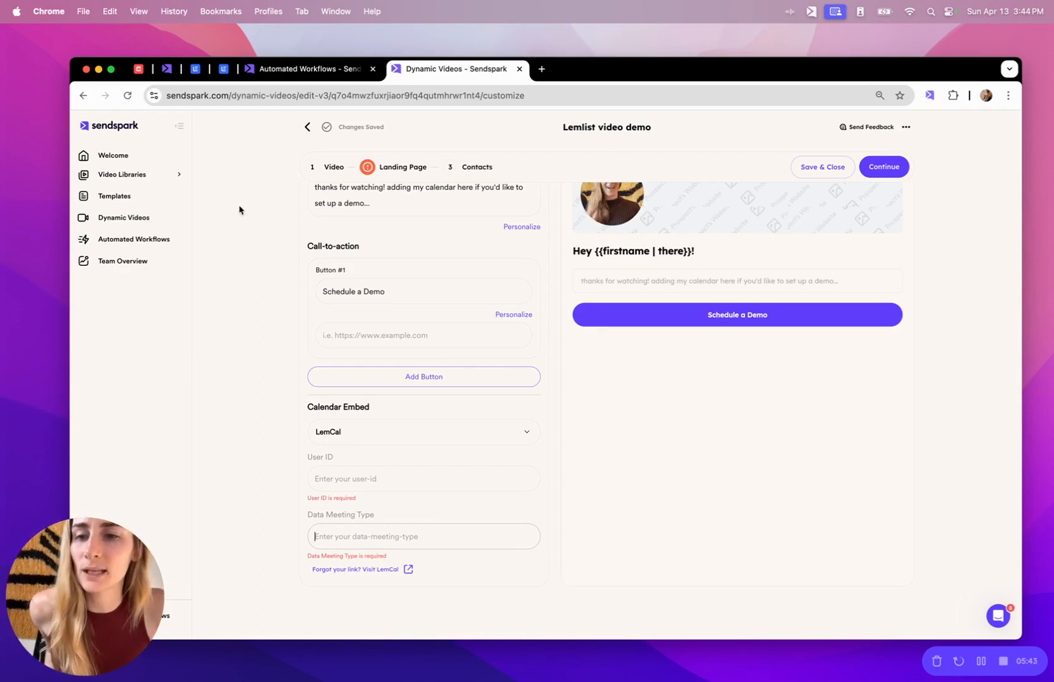
Copy the lemcal meeting's user ID and meeting-type ID from its embed code into Sendspark's LemCal fields.
left_click(139, 71)
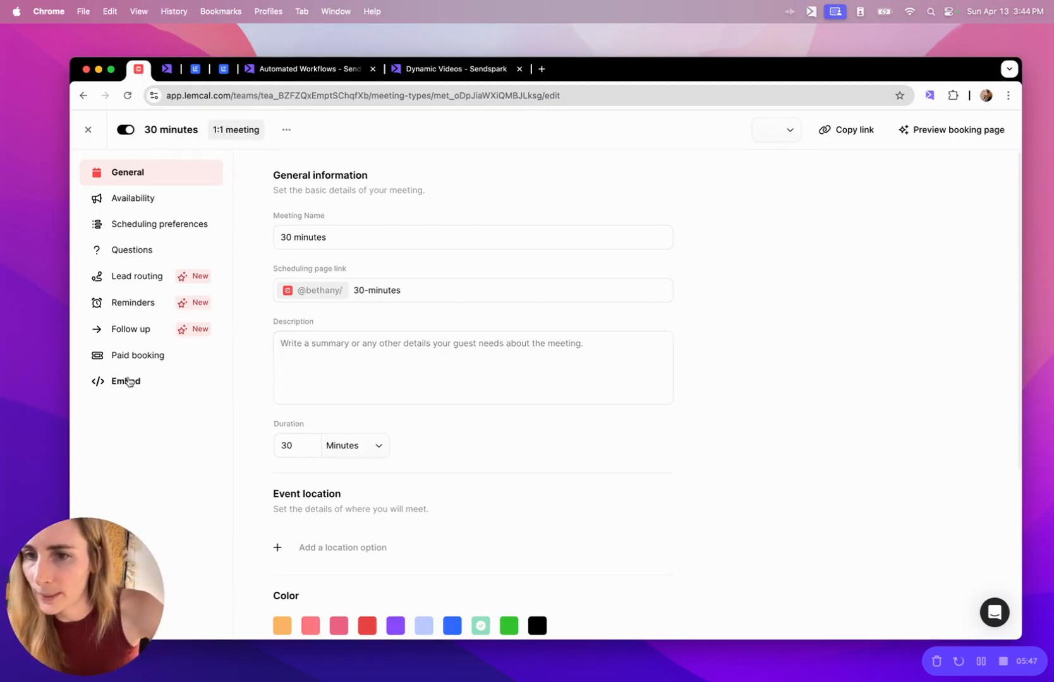
left_click(125, 381)
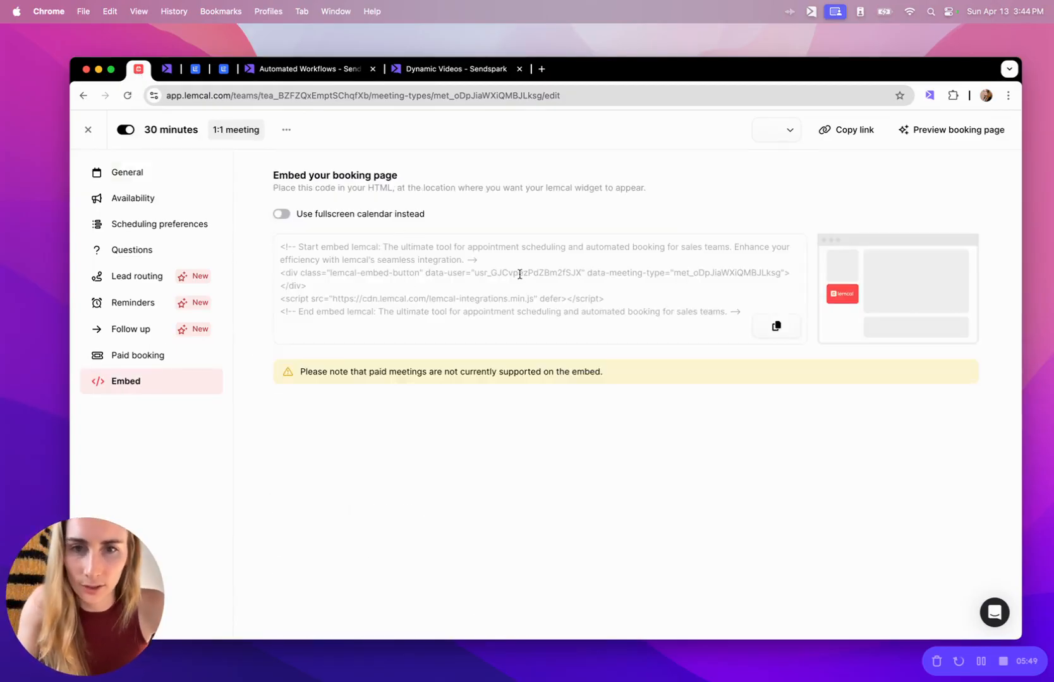
double_click(515, 274)
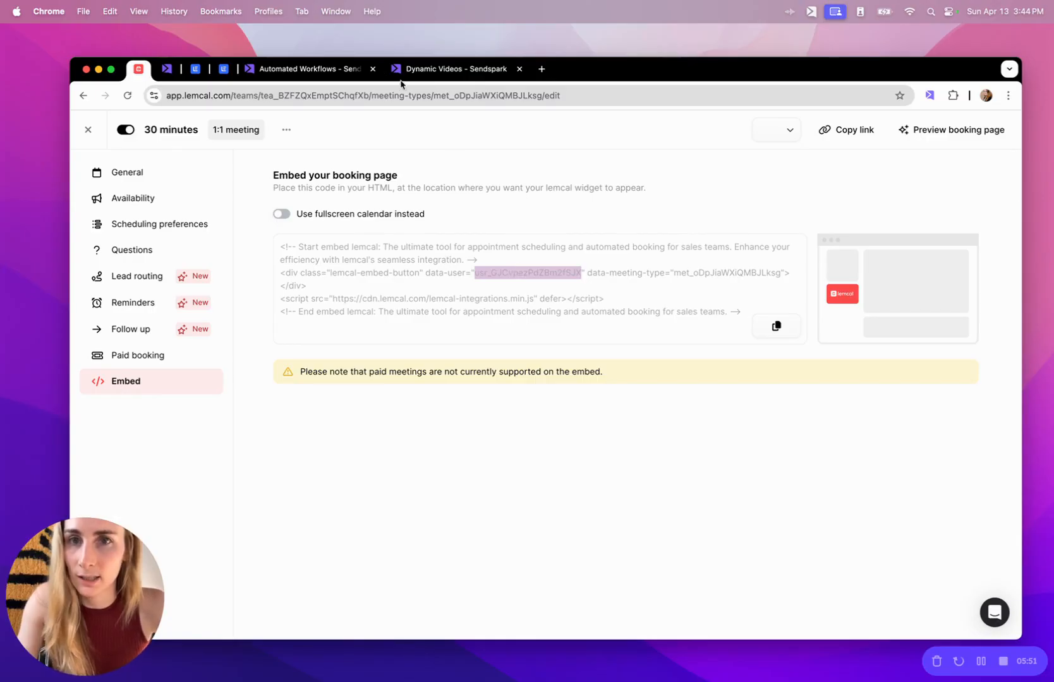
left_click(400, 79)
type("usr_GJCvpezPdZBm2fSJX")
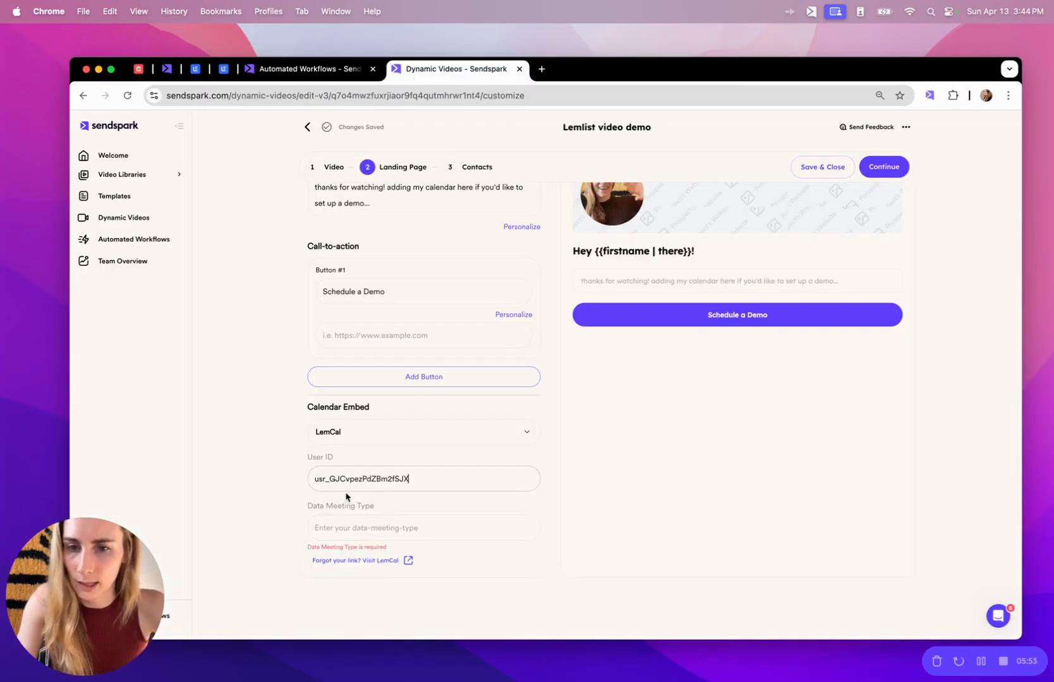
left_click(138, 69)
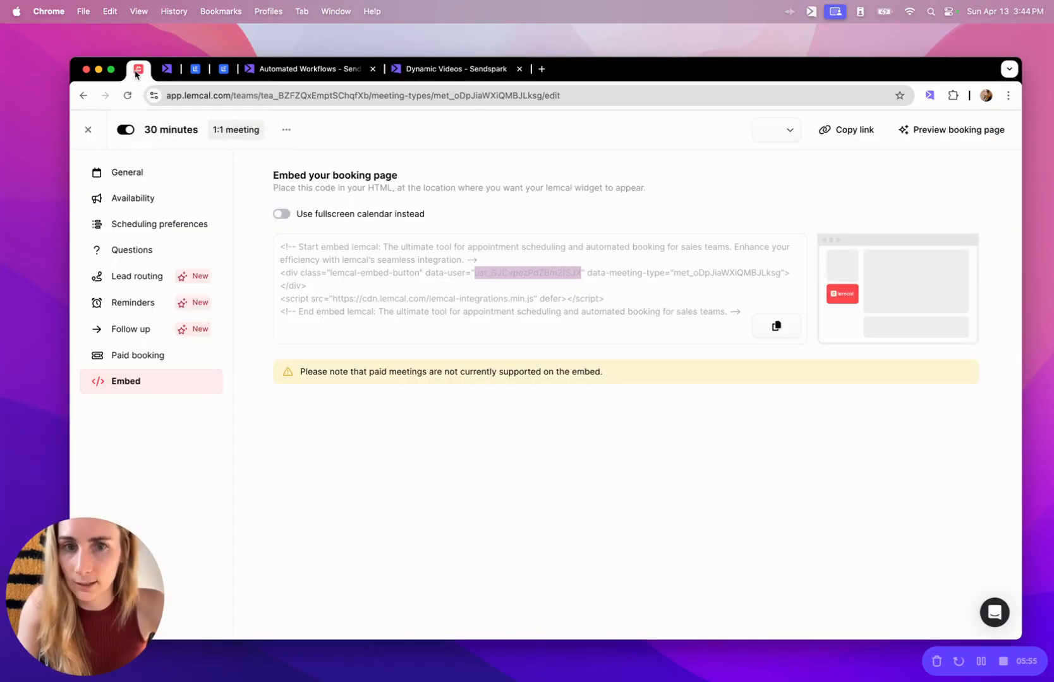
left_click(740, 279)
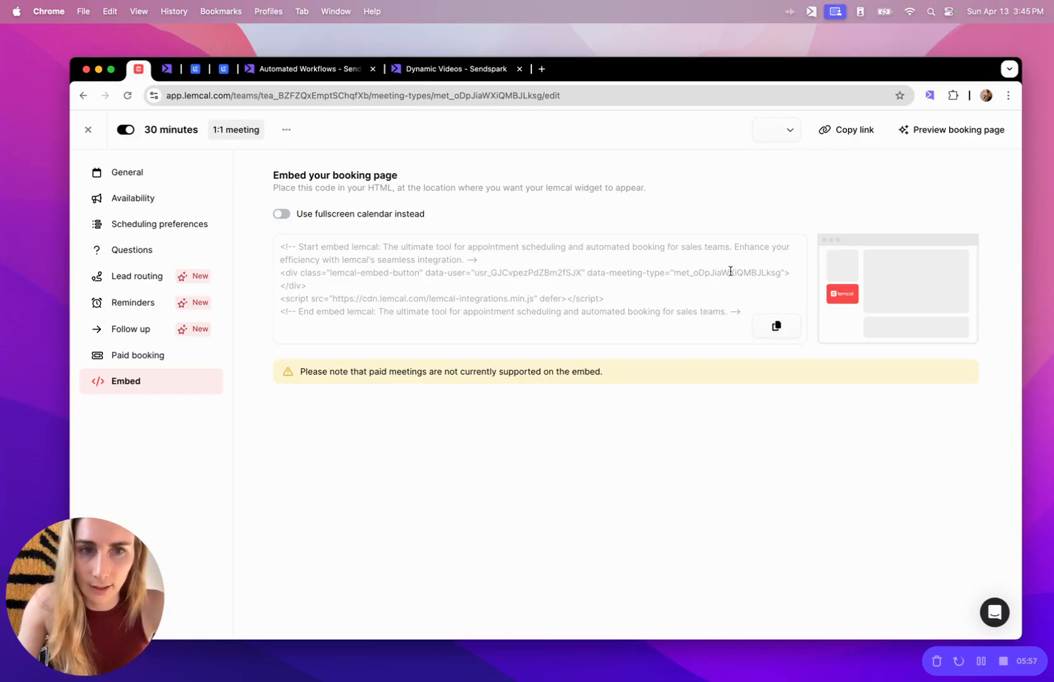
double_click(731, 271)
key("super+c")
left_click(440, 72)
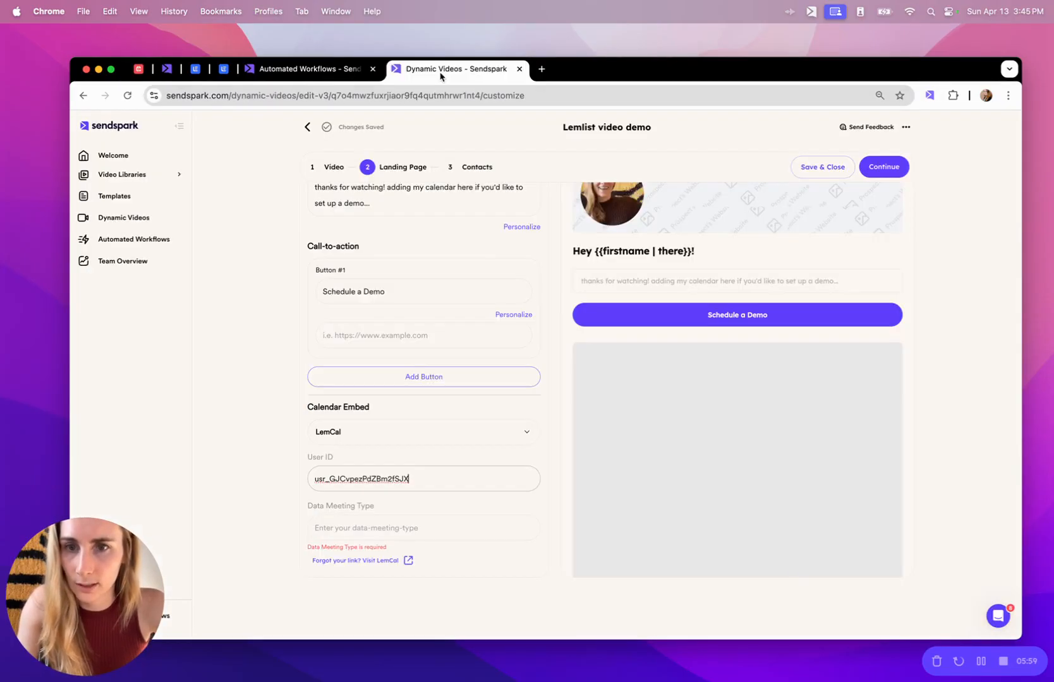
left_click(378, 530)
key("super+v")
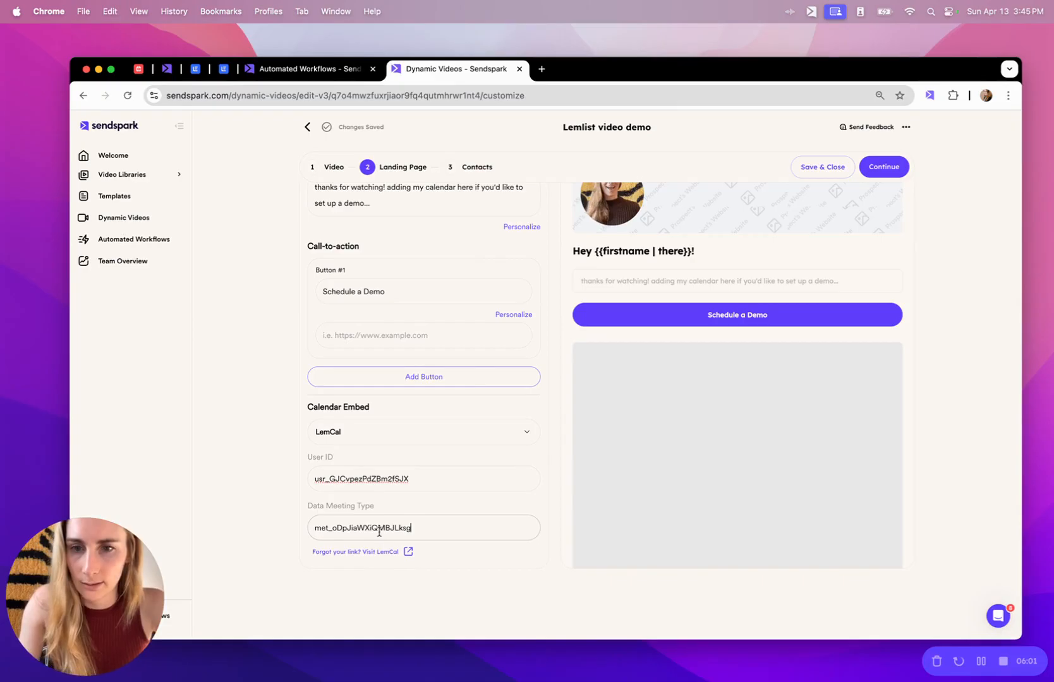
Paste the lemcal 30-minute booking link as the Schedule a Demo button's URL.
left_click(138, 71)
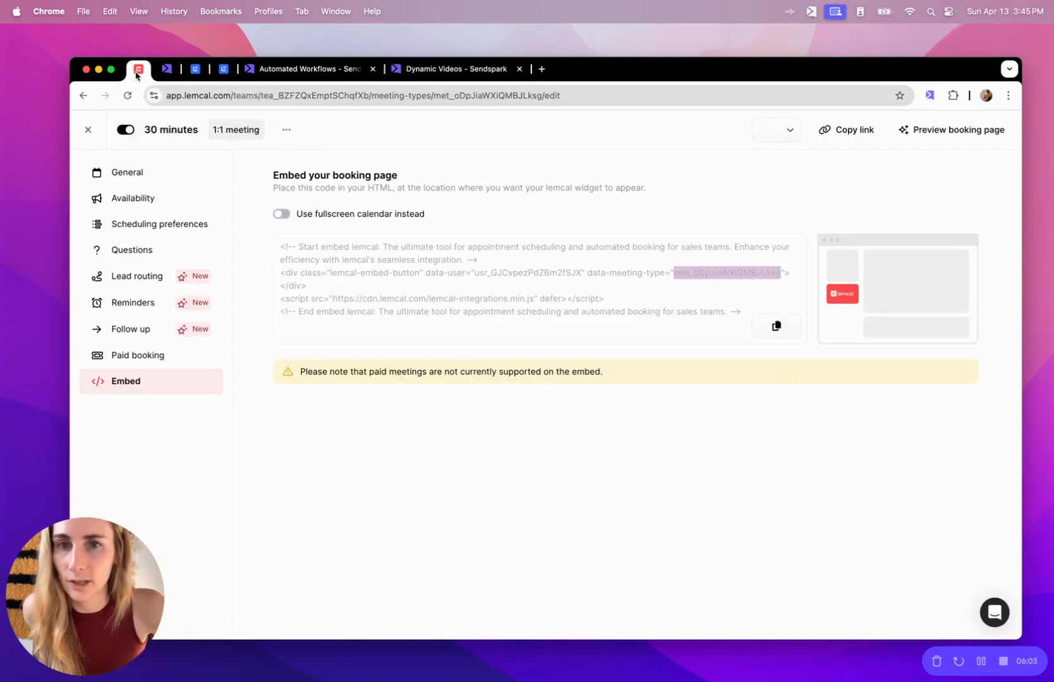
left_click(859, 129)
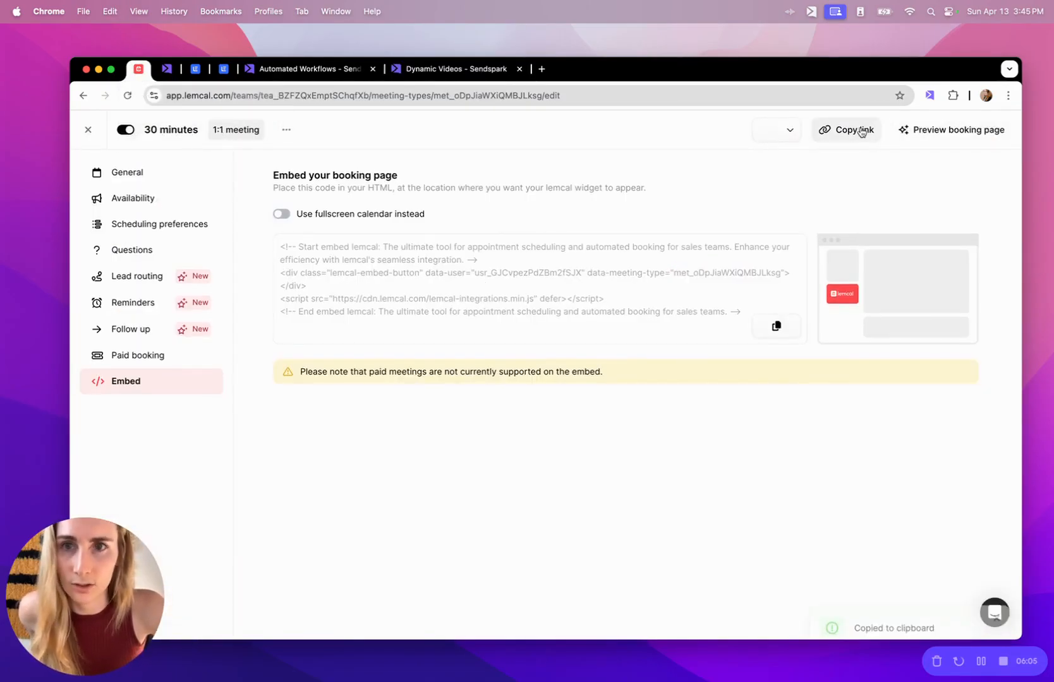
left_click(459, 67)
left_click(407, 335)
key("super+v")
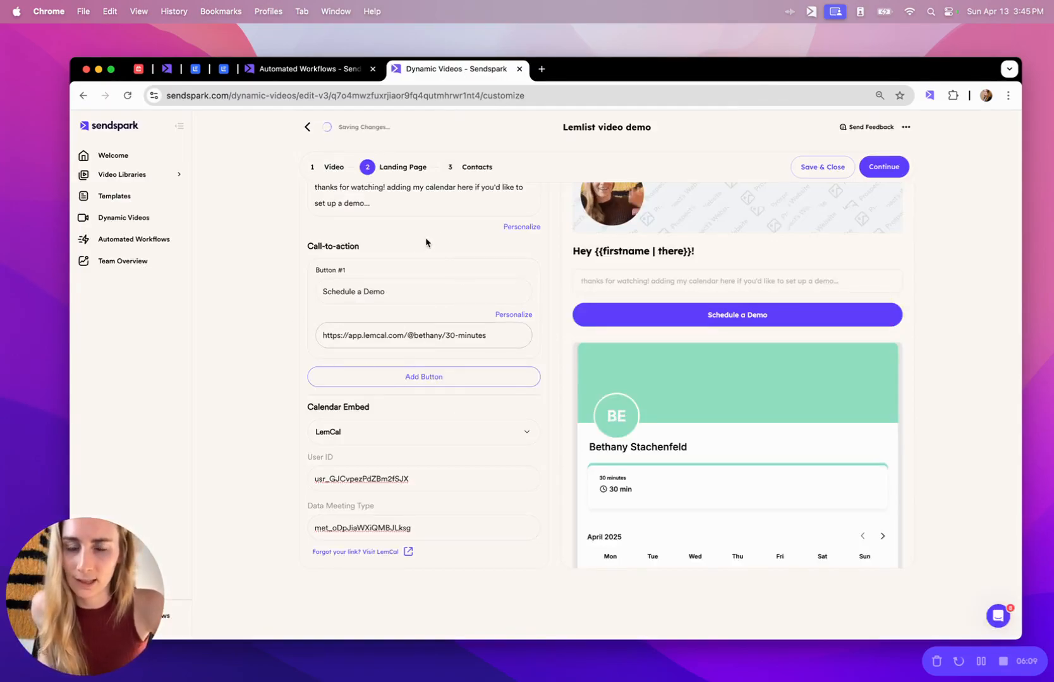
scroll(438, 446, "down", 1)
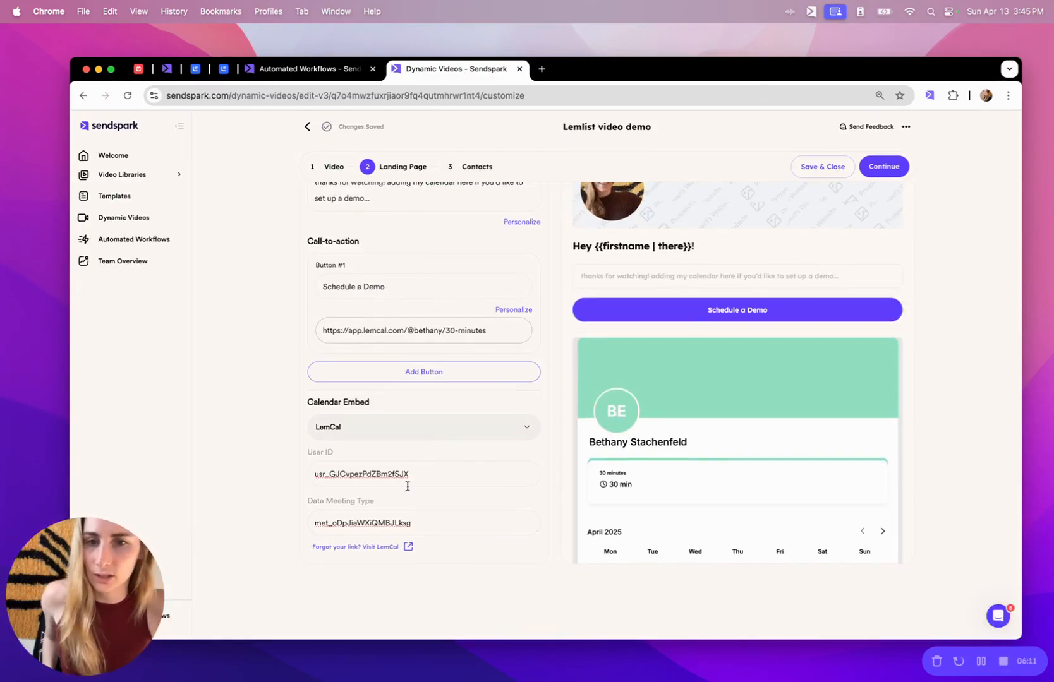
scroll(961, 400, "up", 3)
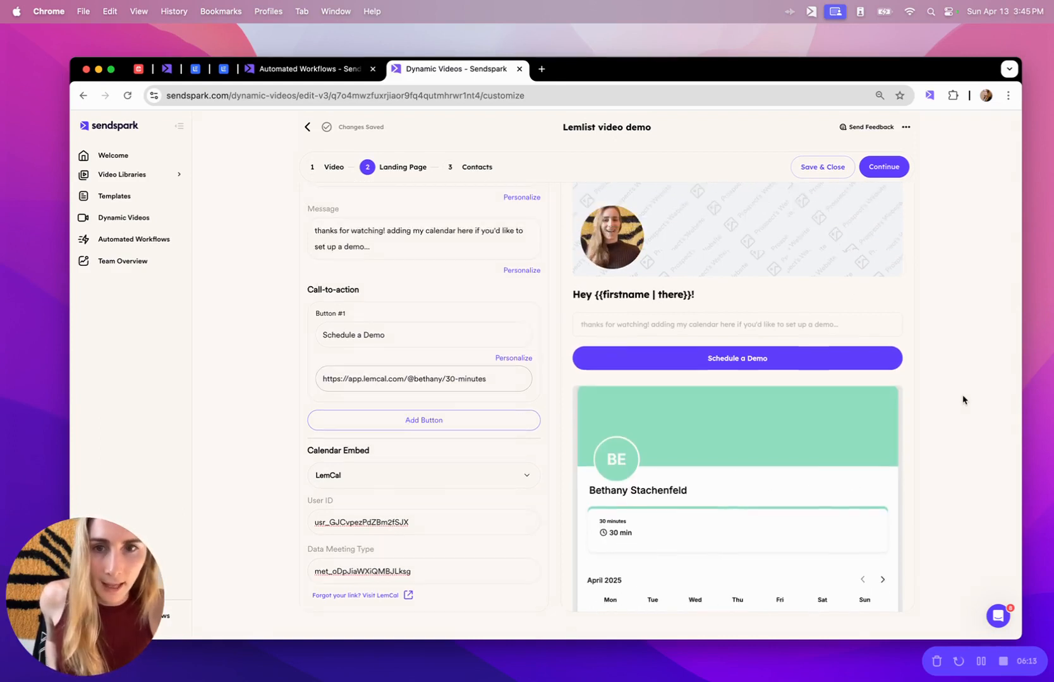
scroll(917, 331, "up", 5)
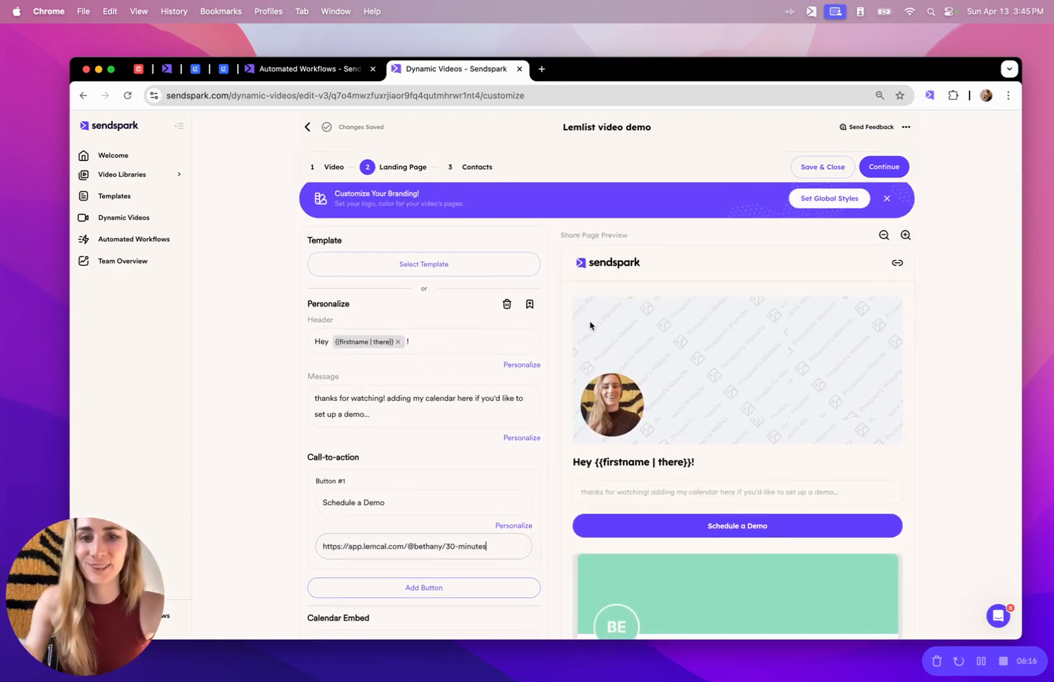
Save the landing page setup as the 'Lemcal' template.
left_click(534, 304)
type("Lemo")
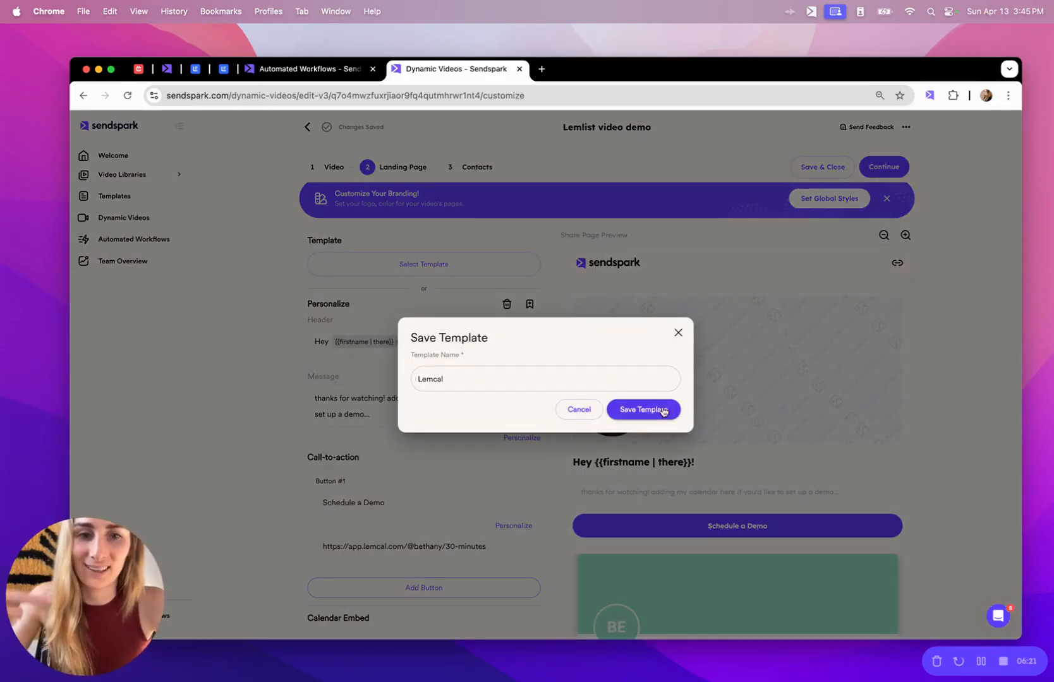
left_click(663, 411)
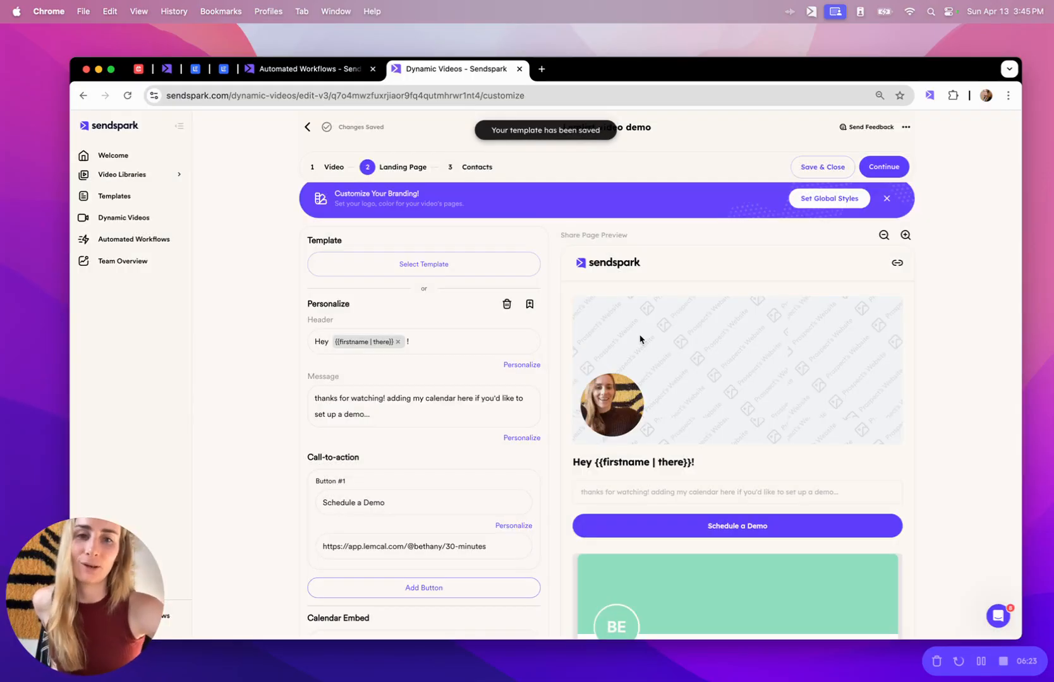
Browse the saved templates without choosing one, then continue to the Contacts step.
left_click(471, 264)
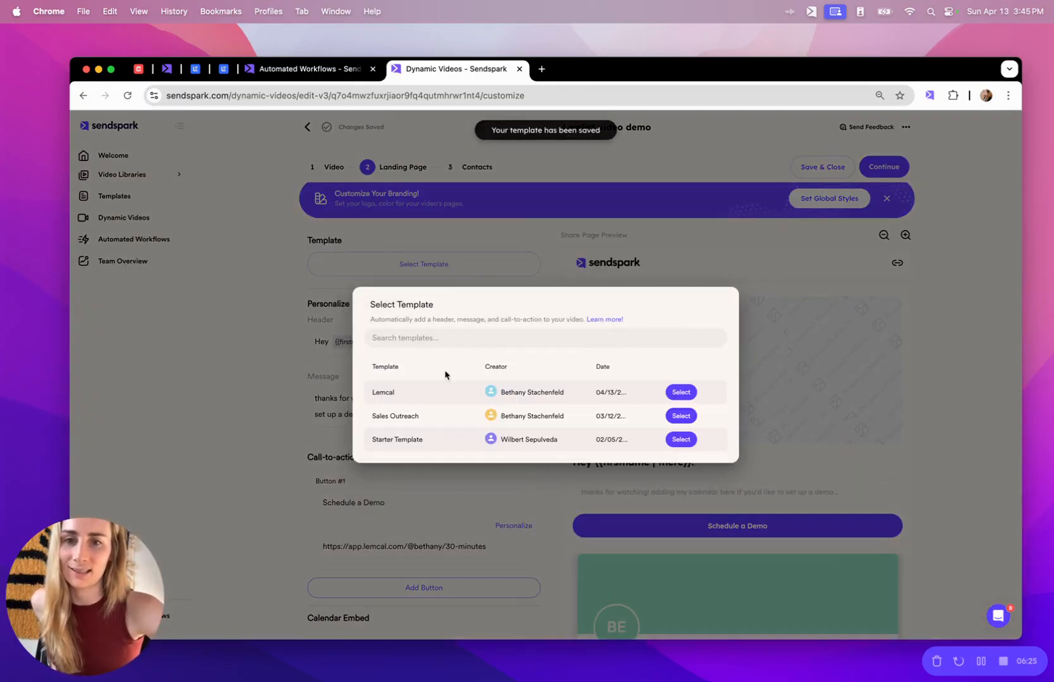
left_click(955, 421)
scroll(359, 428, "down", 2)
scroll(359, 428, "up", 3)
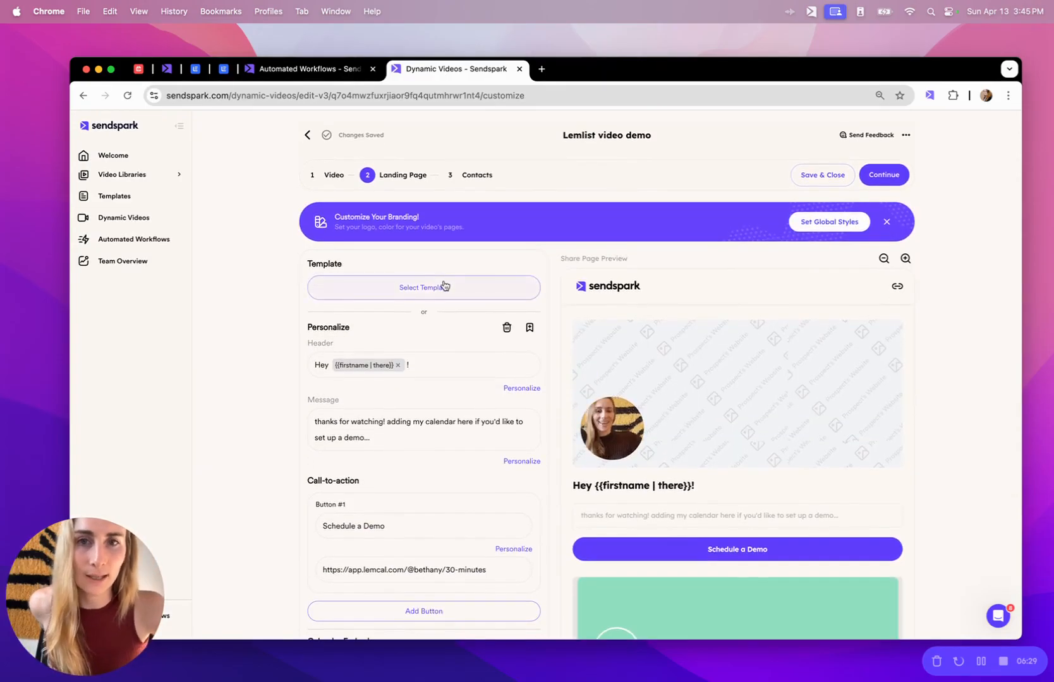
left_click(884, 175)
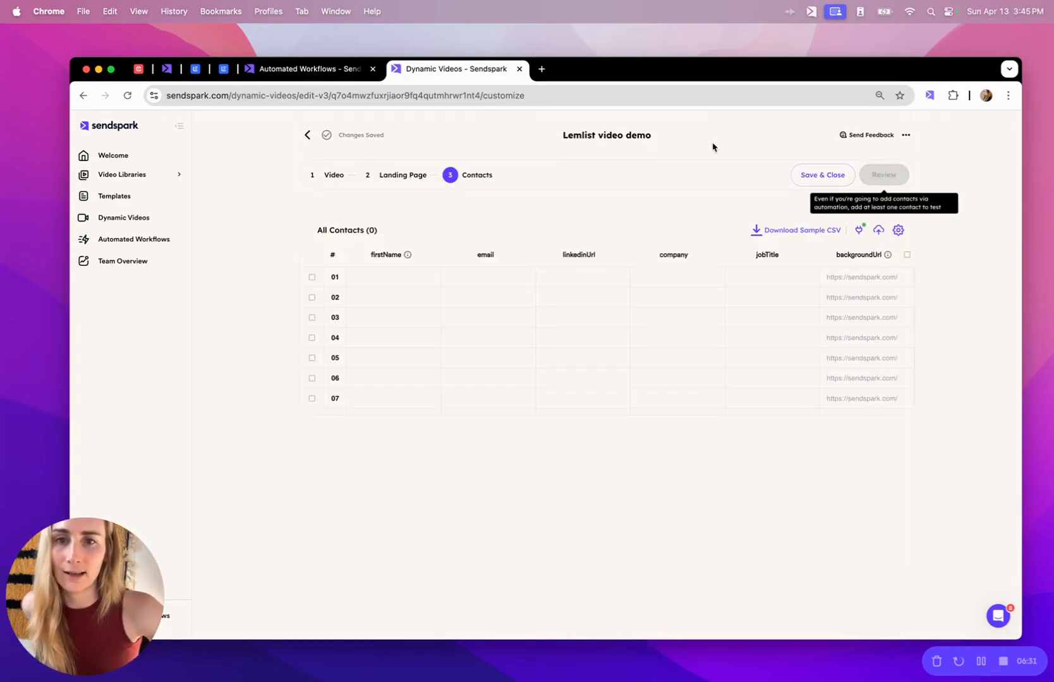
left_click(407, 276)
left_click(409, 276)
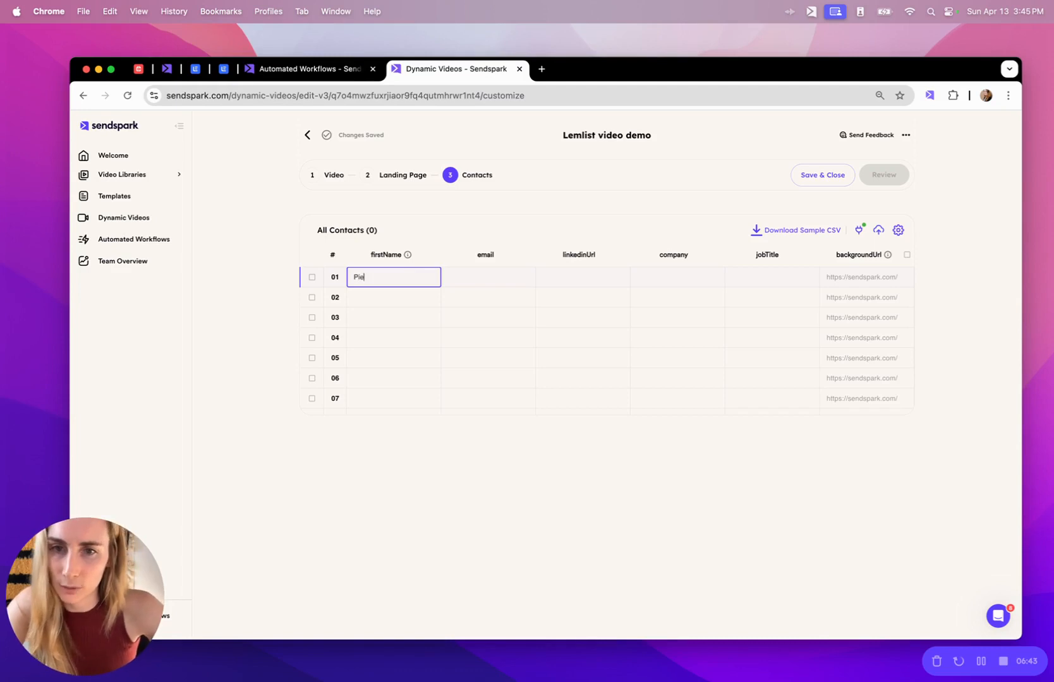
type("rre")
left_click(518, 275)
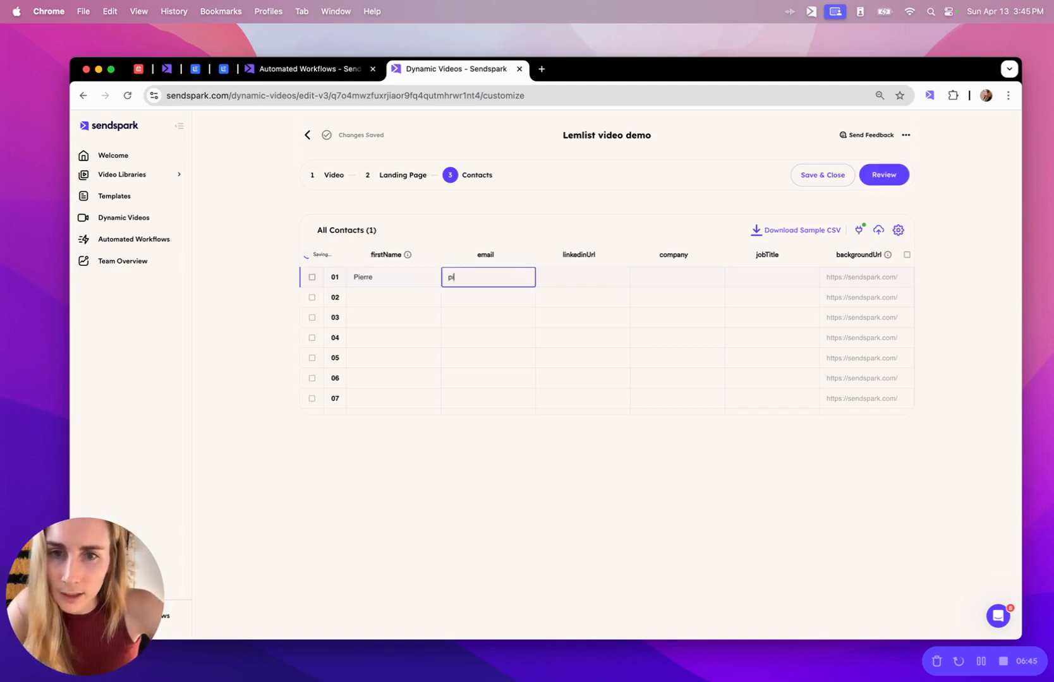
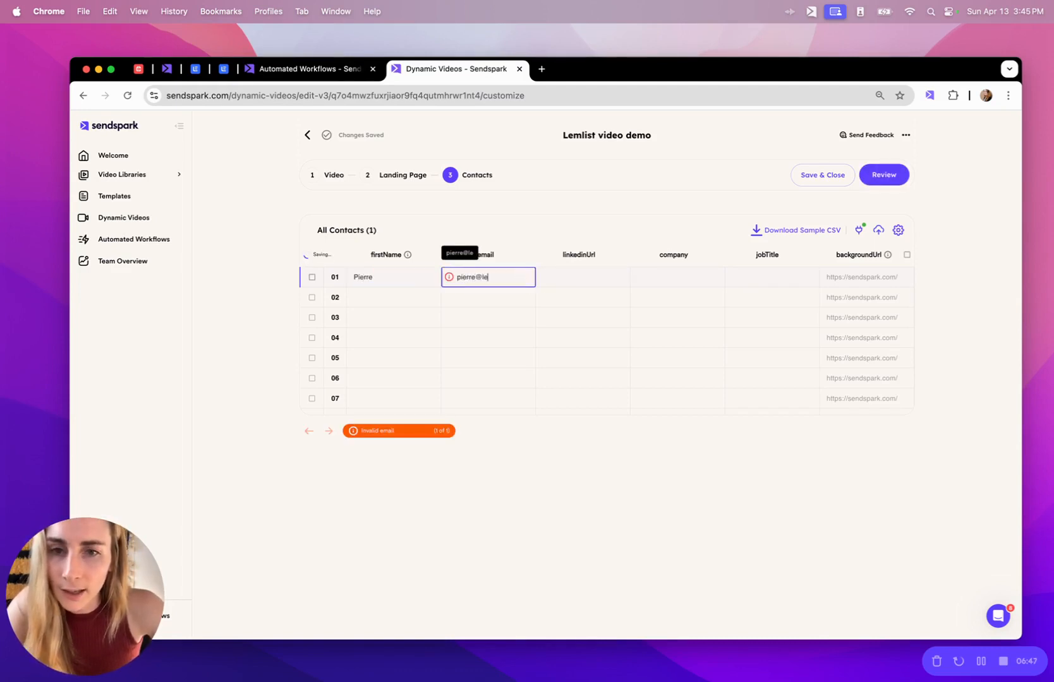
left_click(889, 277)
type("https://lemlist.com")
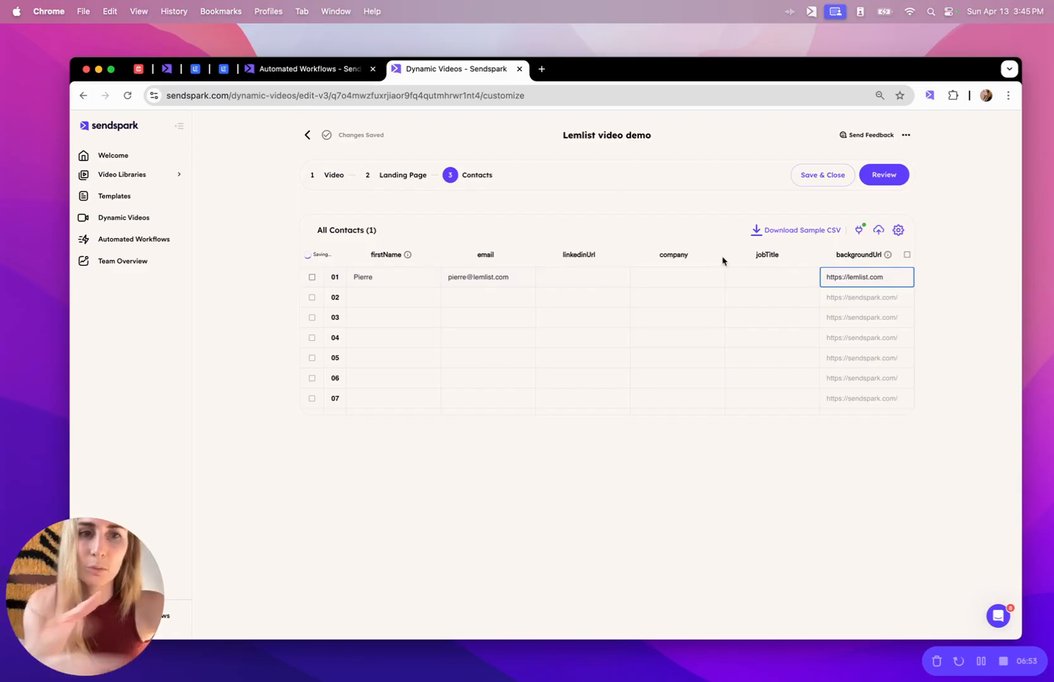
left_click(887, 180)
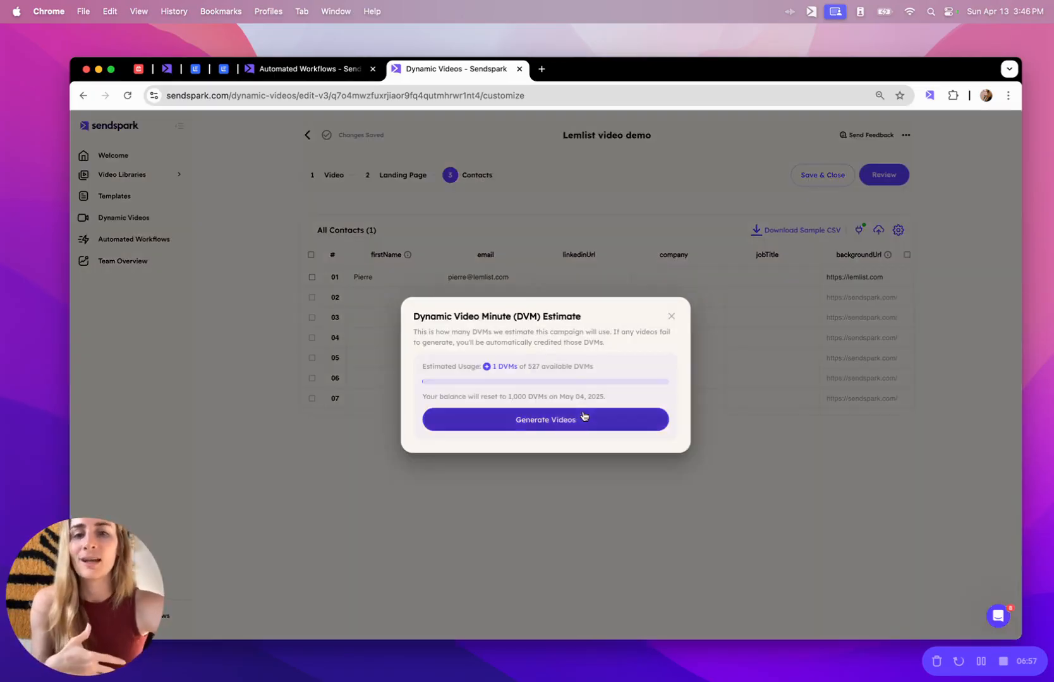
Generate the video for the one contact, dismiss the notice, and return to Automated Workflows.
left_click(583, 417)
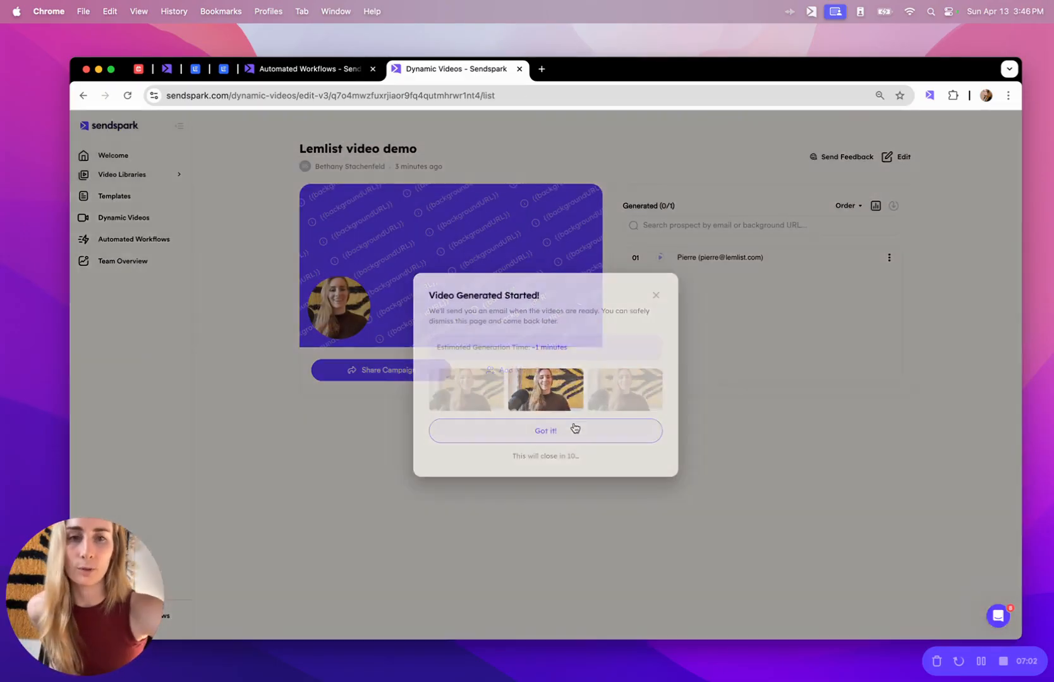
left_click(575, 428)
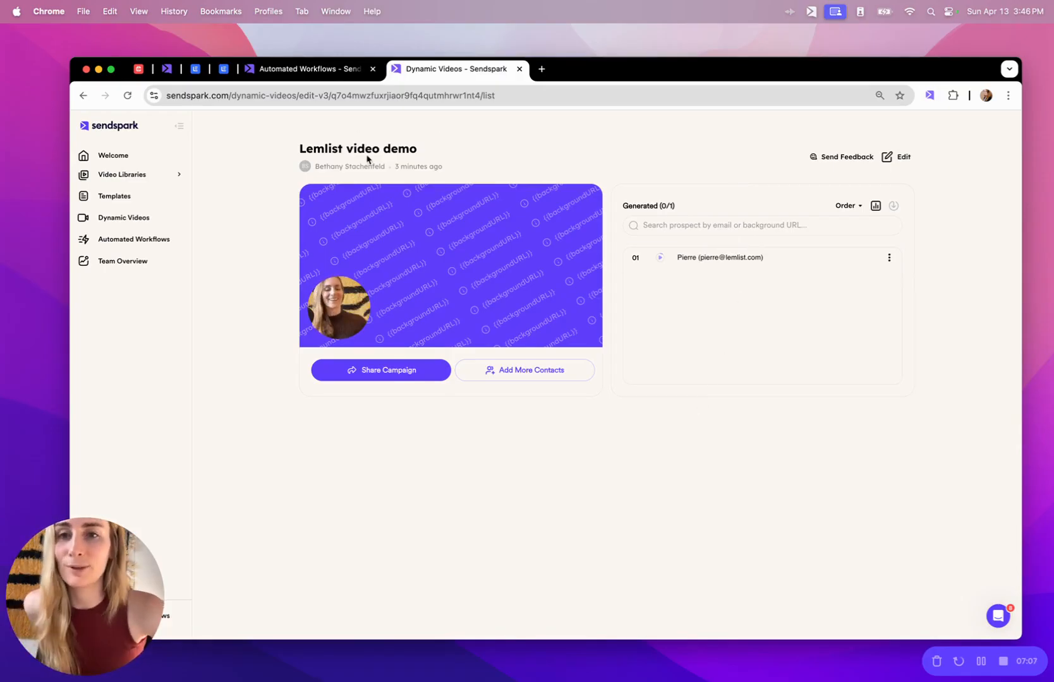
left_click(329, 76)
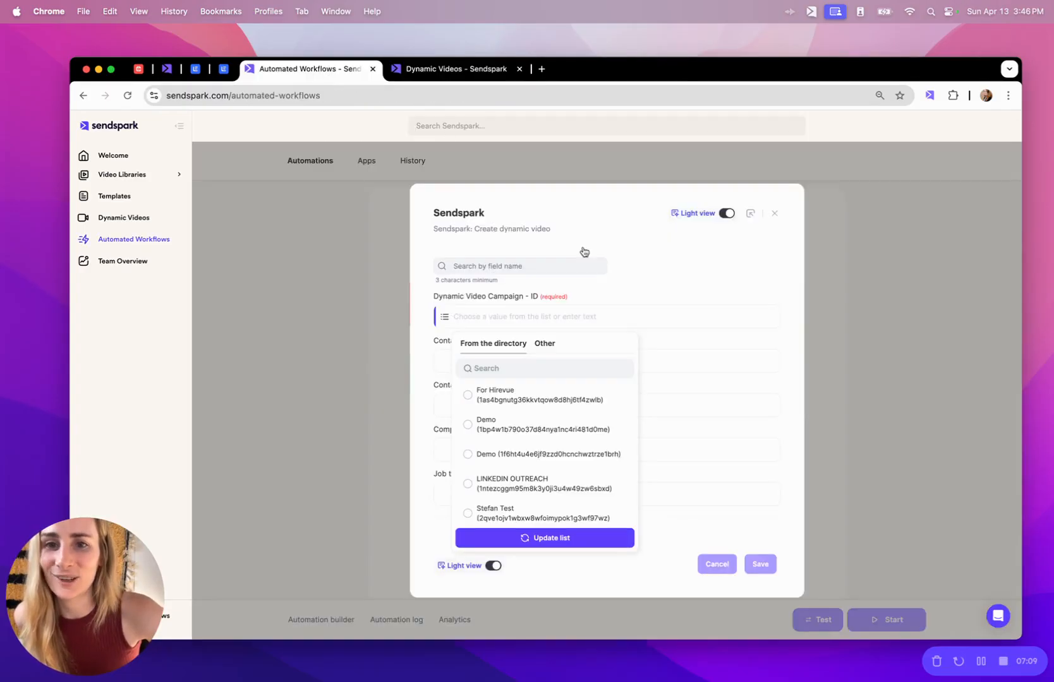
Refresh the campaign list and select Lemlist video demo as the campaign.
left_click(564, 538)
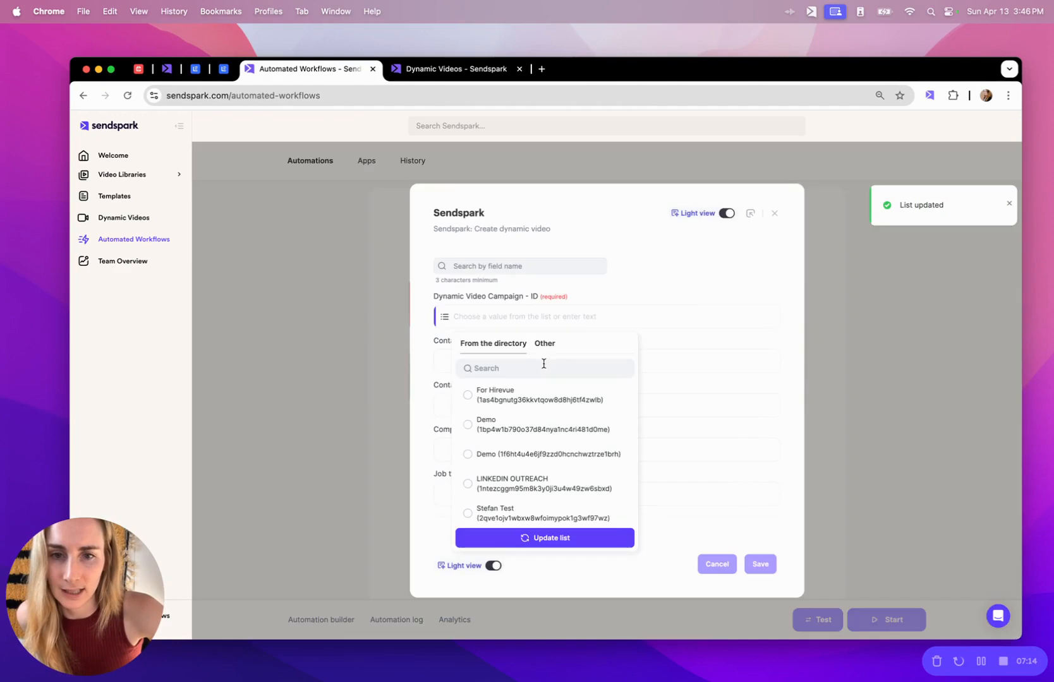
left_click(544, 367)
type("lemli")
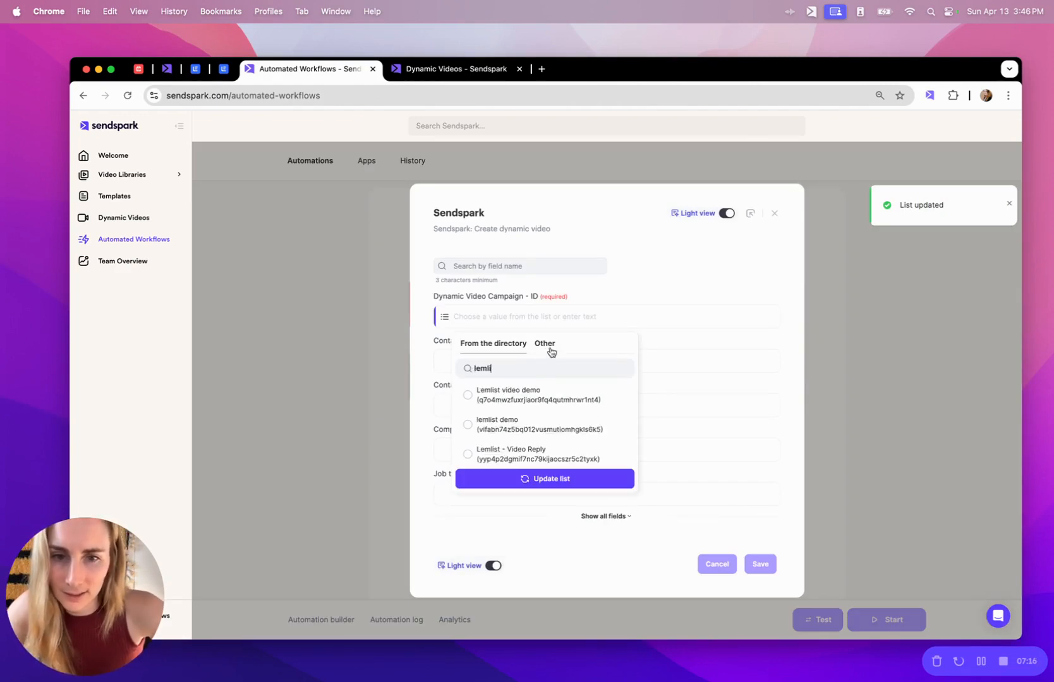
left_click(469, 394)
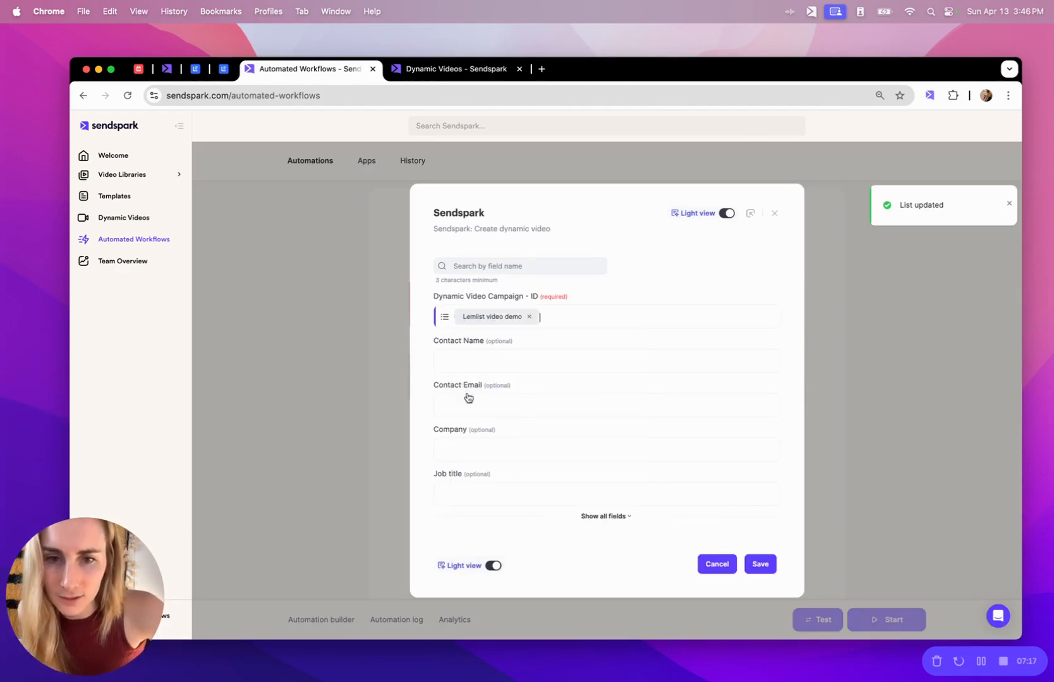
Map contact name to Lead First Name and contact email to Lead Email.
left_click(542, 364)
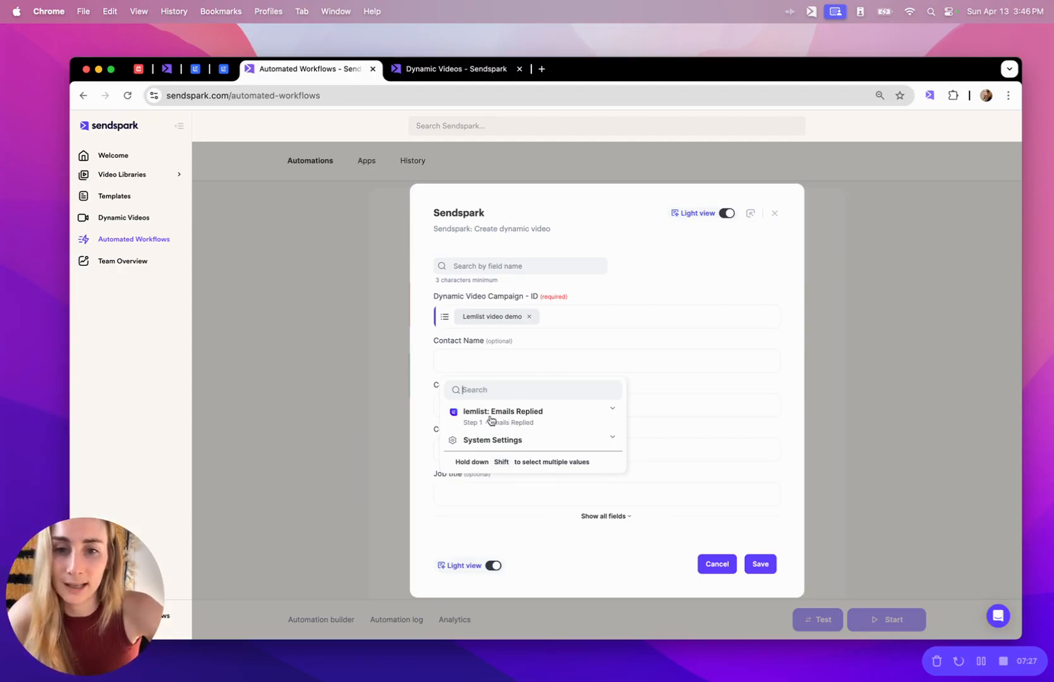
type("firs")
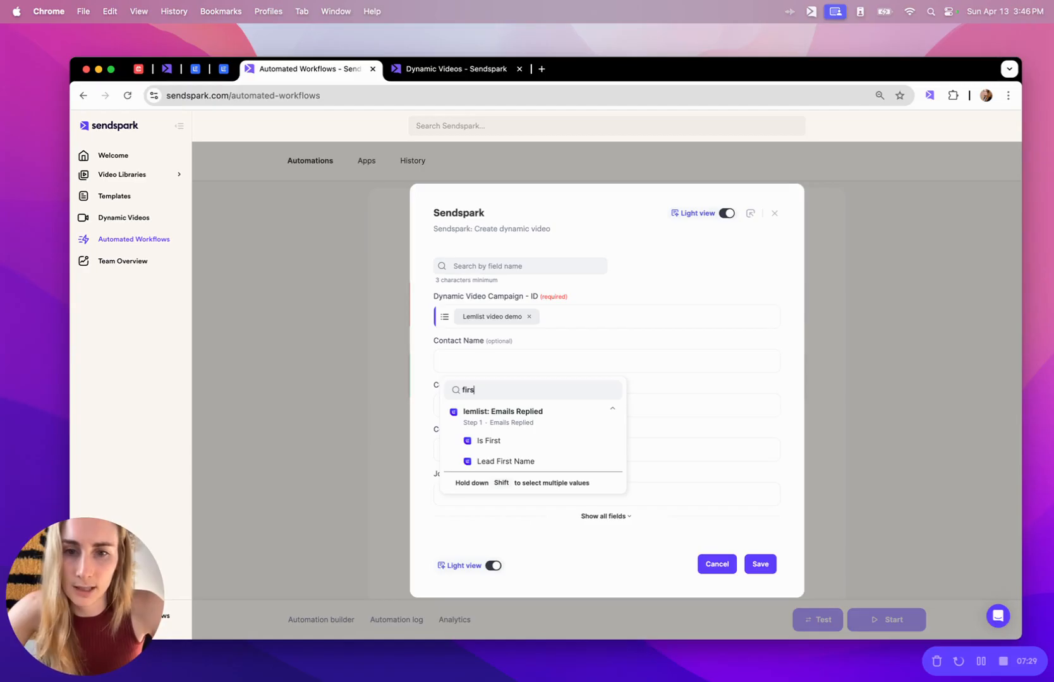
left_click(522, 462)
left_click(502, 407)
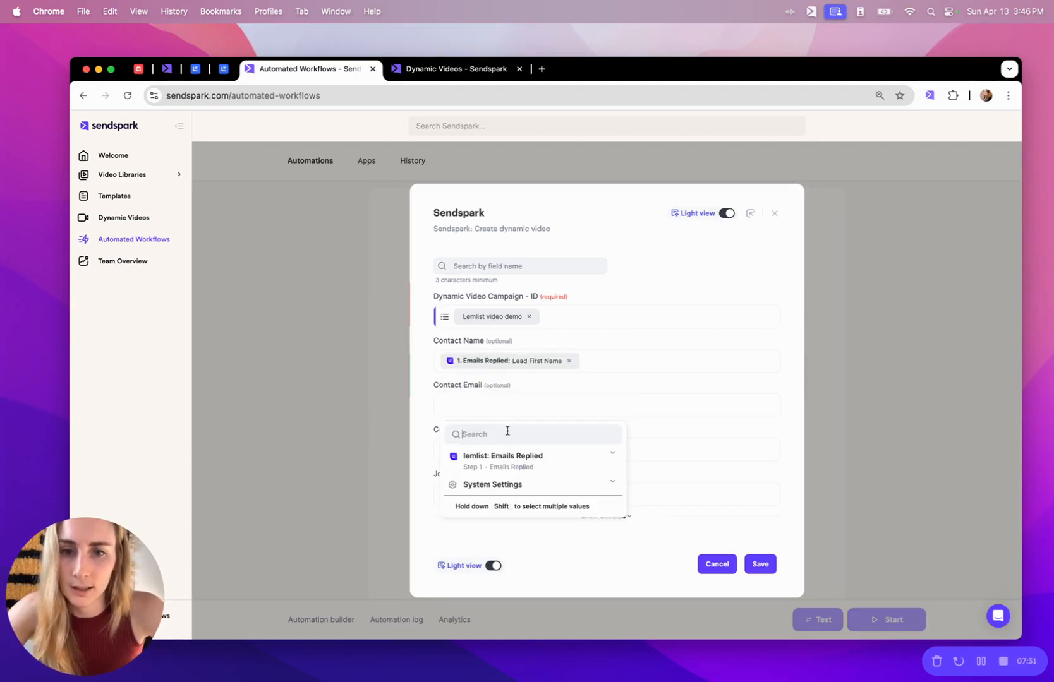
type("email")
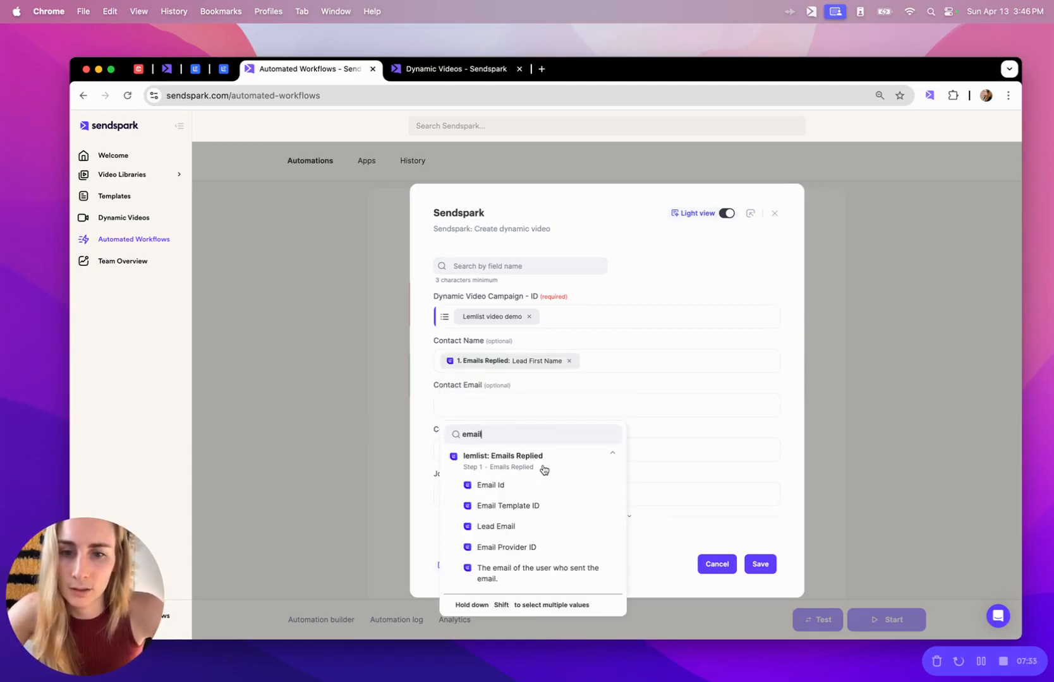
left_click(540, 531)
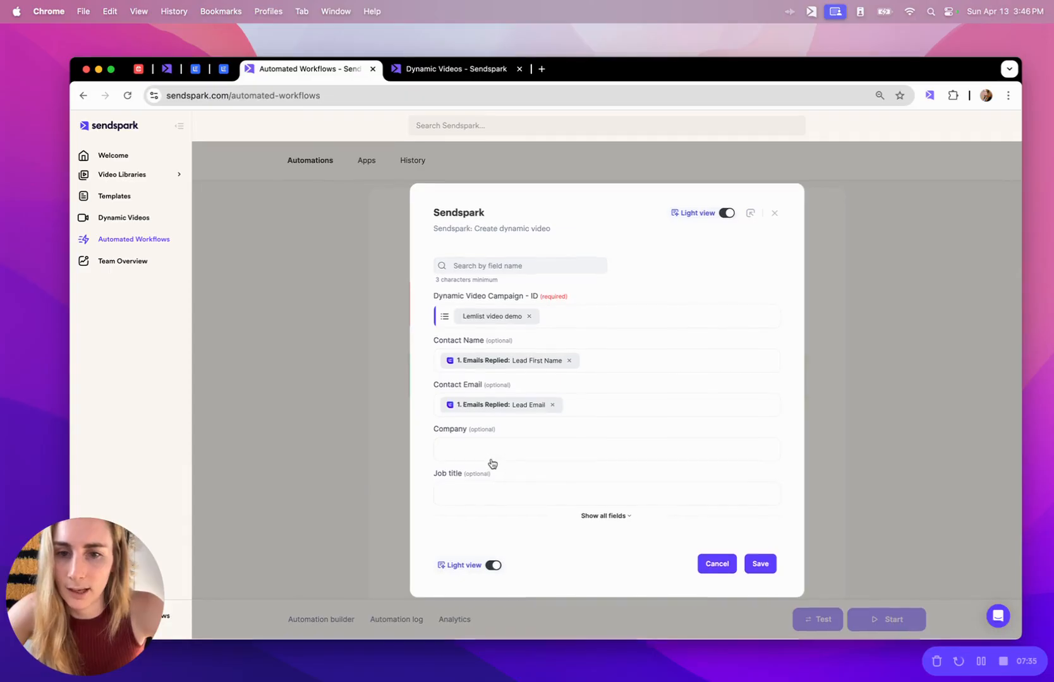
Show all fields, check the campaign's editable parts, and save the Create dynamic video step.
left_click(584, 516)
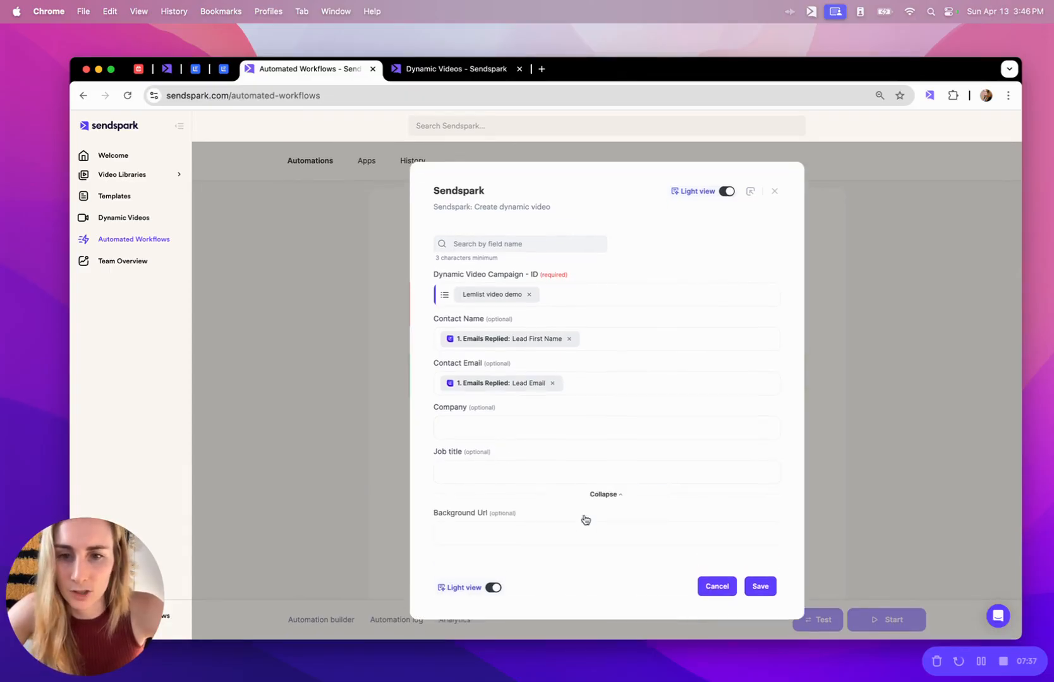
left_click(458, 538)
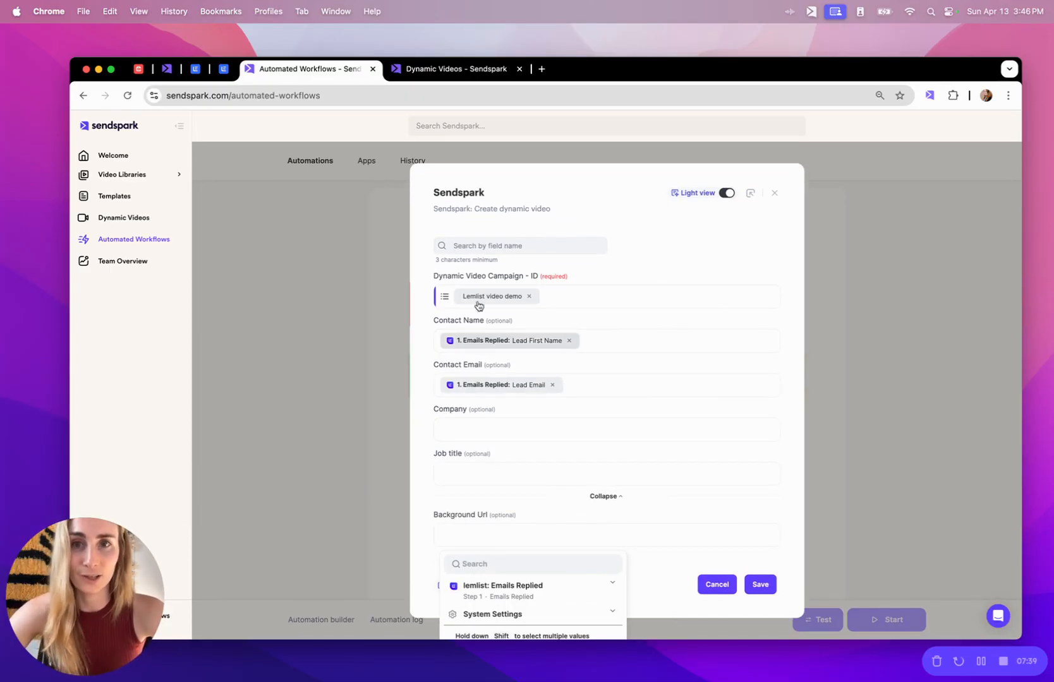
left_click(455, 69)
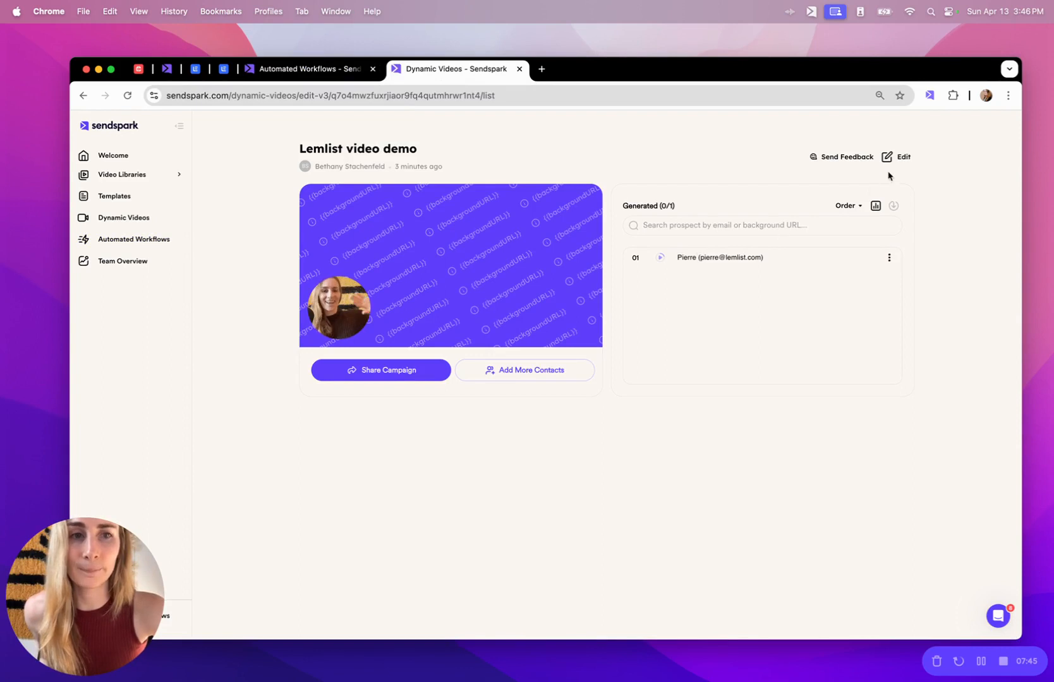
left_click(905, 163)
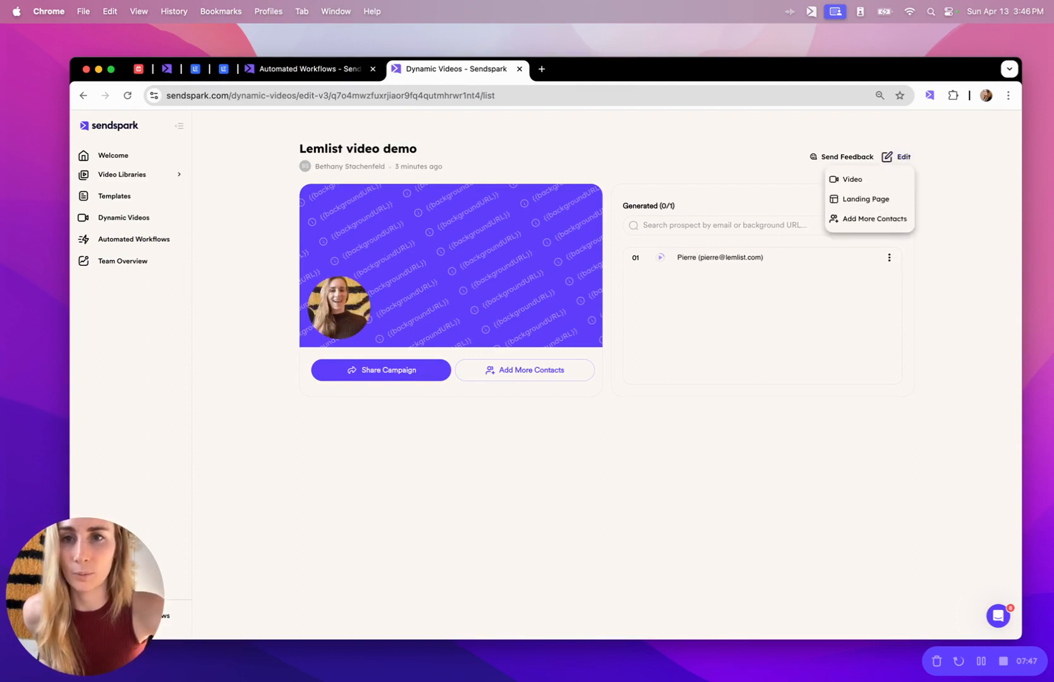
left_click(304, 63)
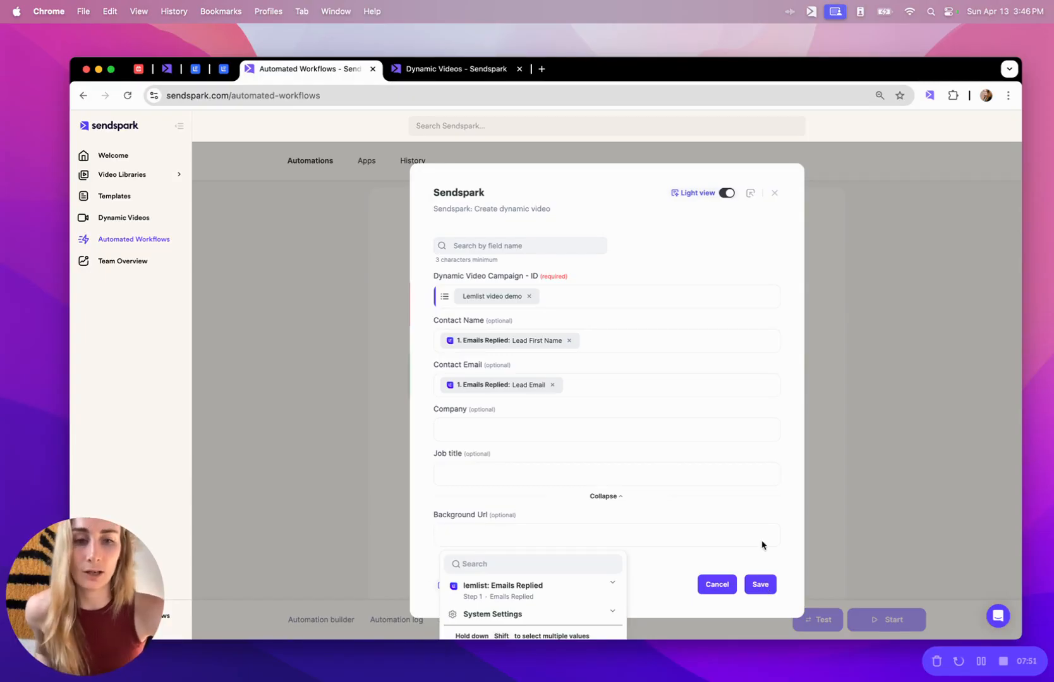
left_click(760, 586)
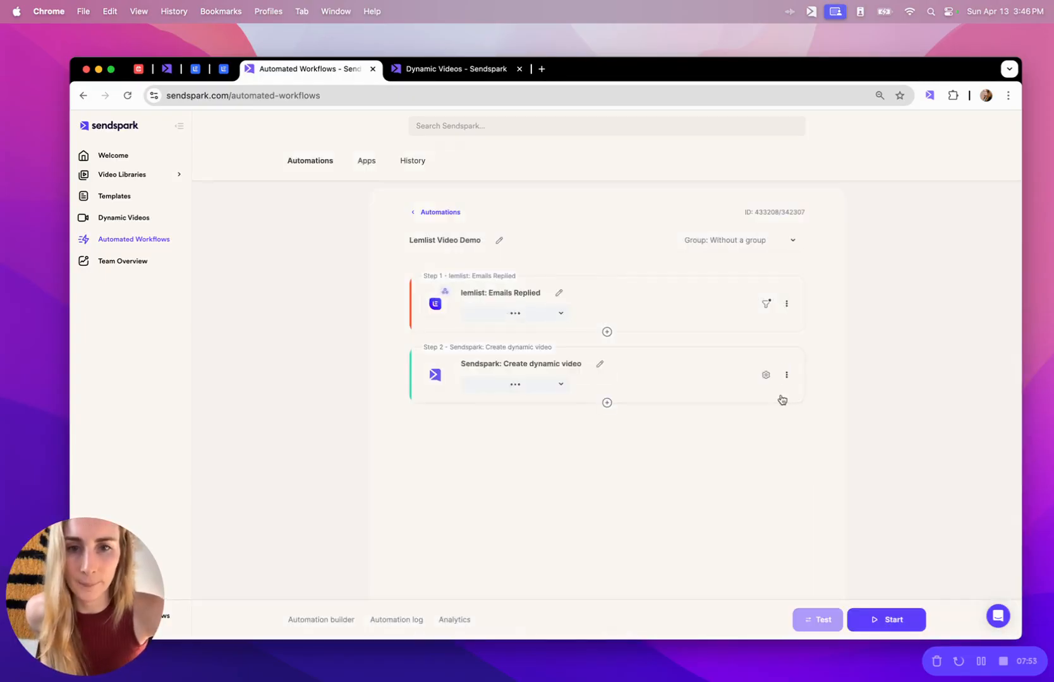
Insert a Data cropping tool step between the lemlist trigger and the dynamic video step.
left_click(605, 332)
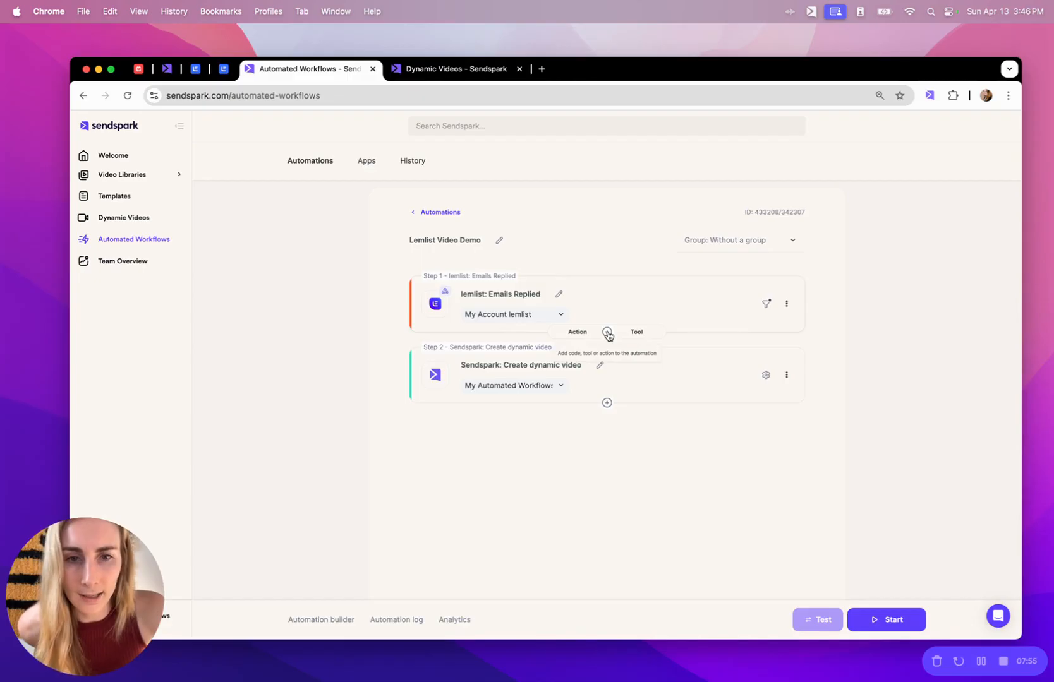
left_click(635, 333)
scroll(623, 425, "down", 5)
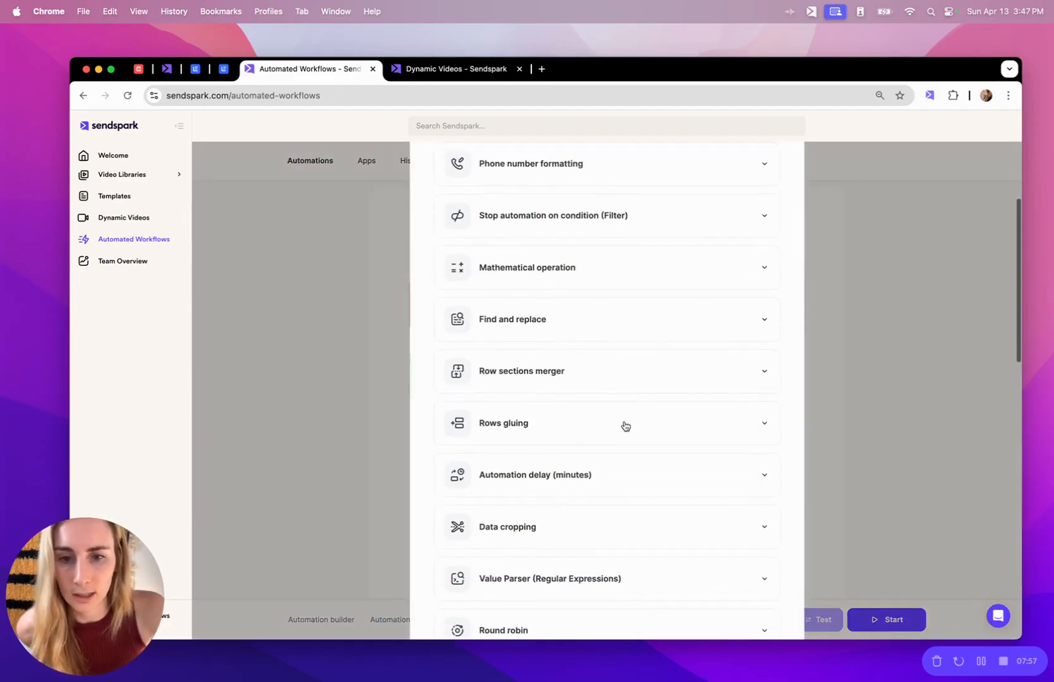
left_click(541, 523)
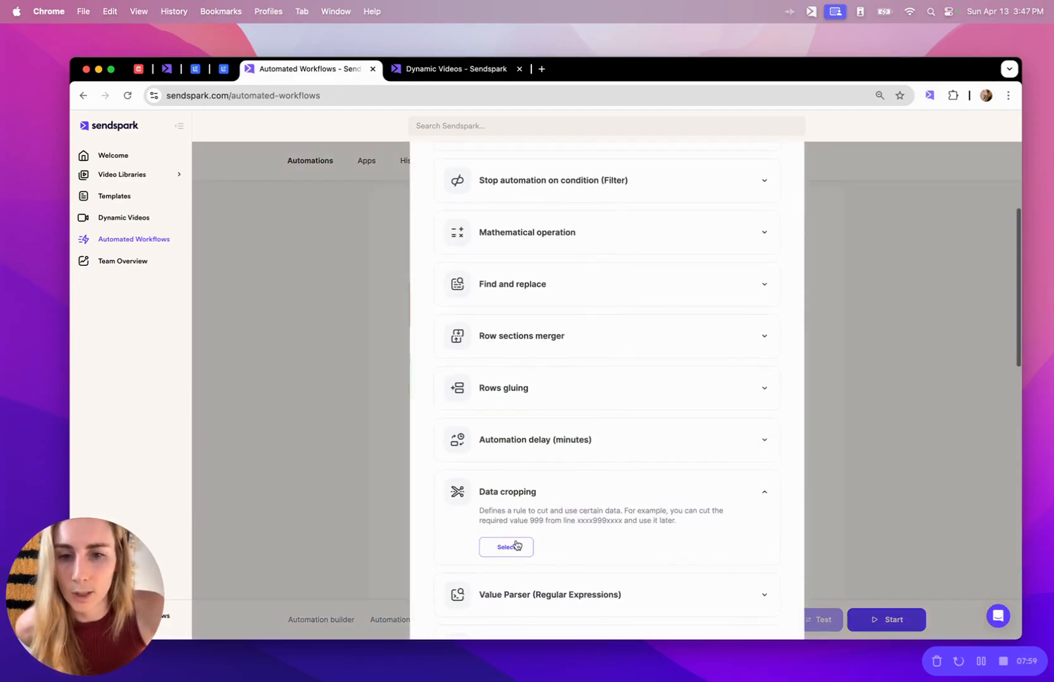
left_click(515, 545)
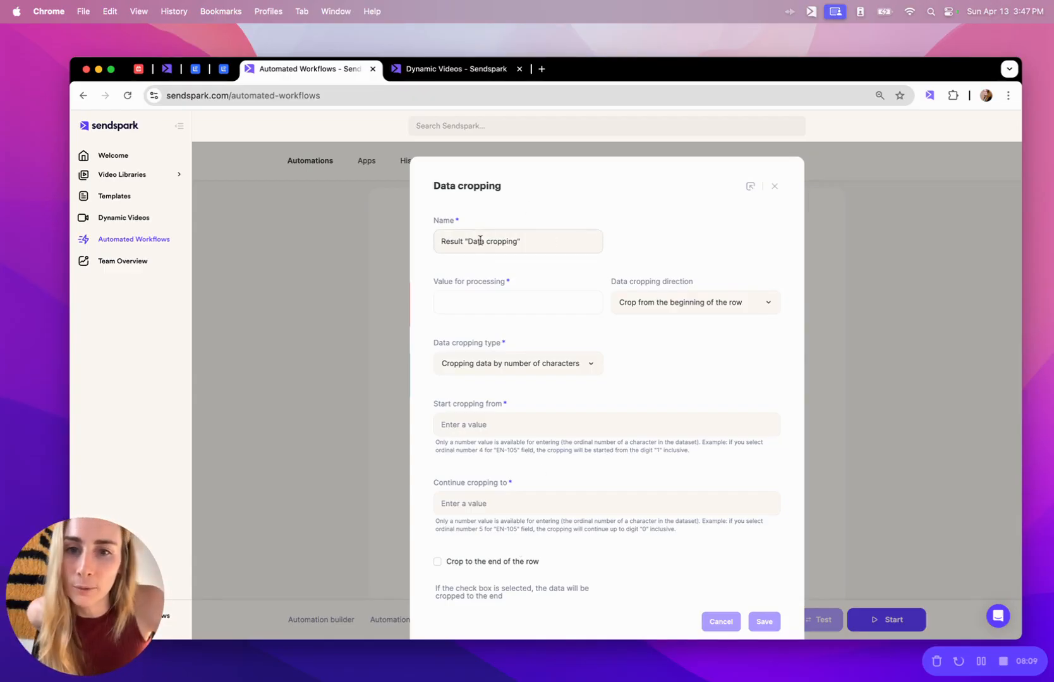
Set Data cropping to crop Lead Email by the character '@' through to the end, and save.
left_click(466, 305)
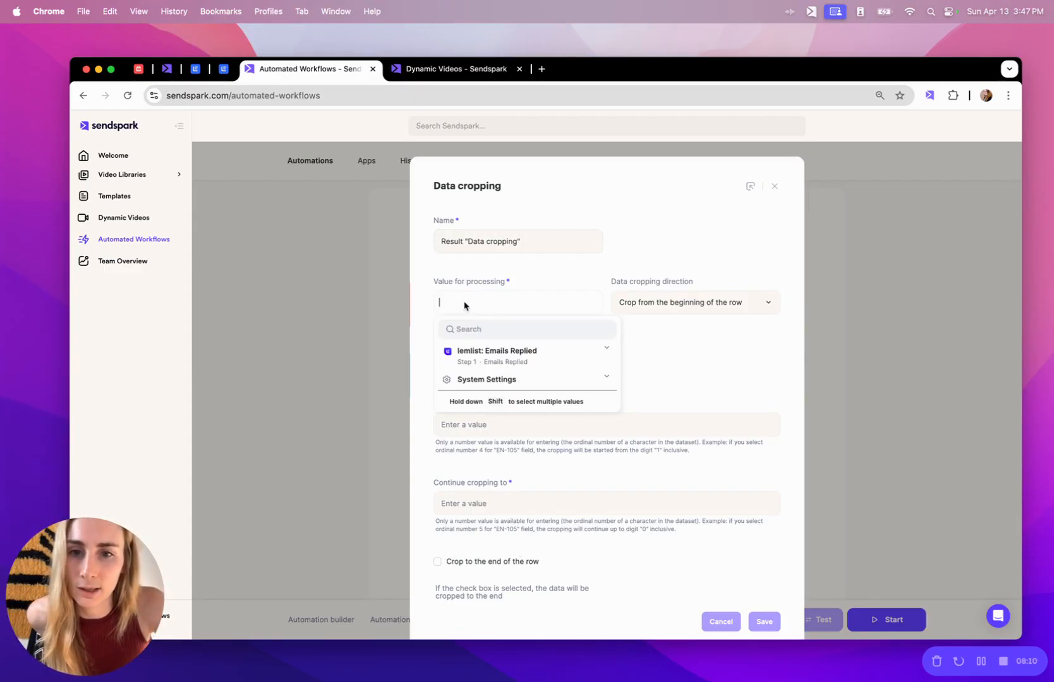
left_click(501, 329)
type("email")
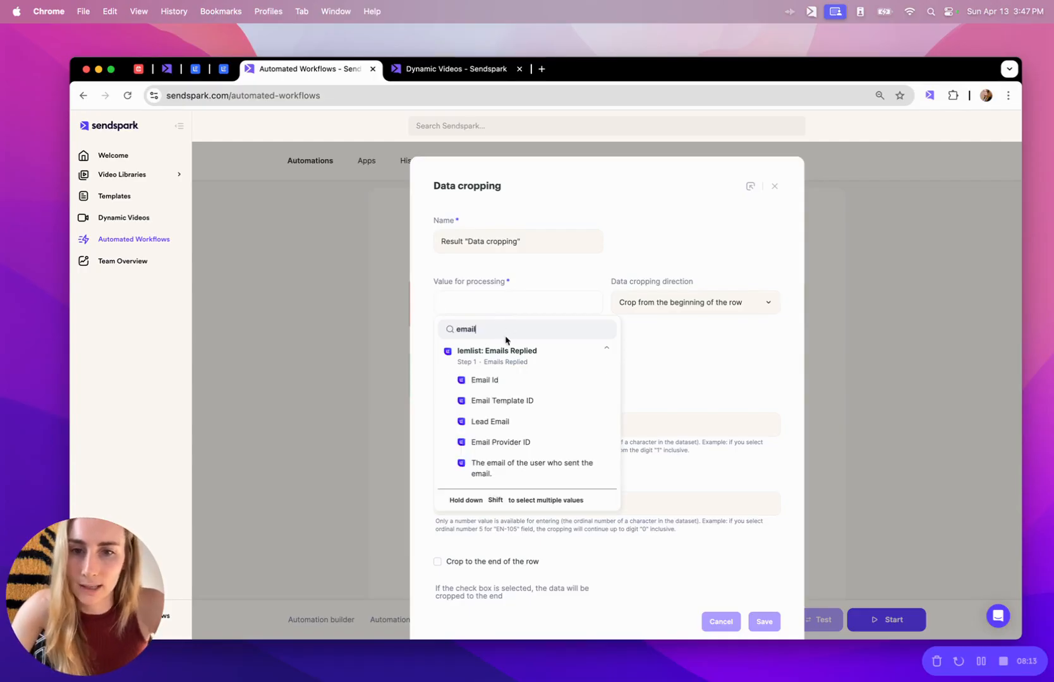
left_click(530, 421)
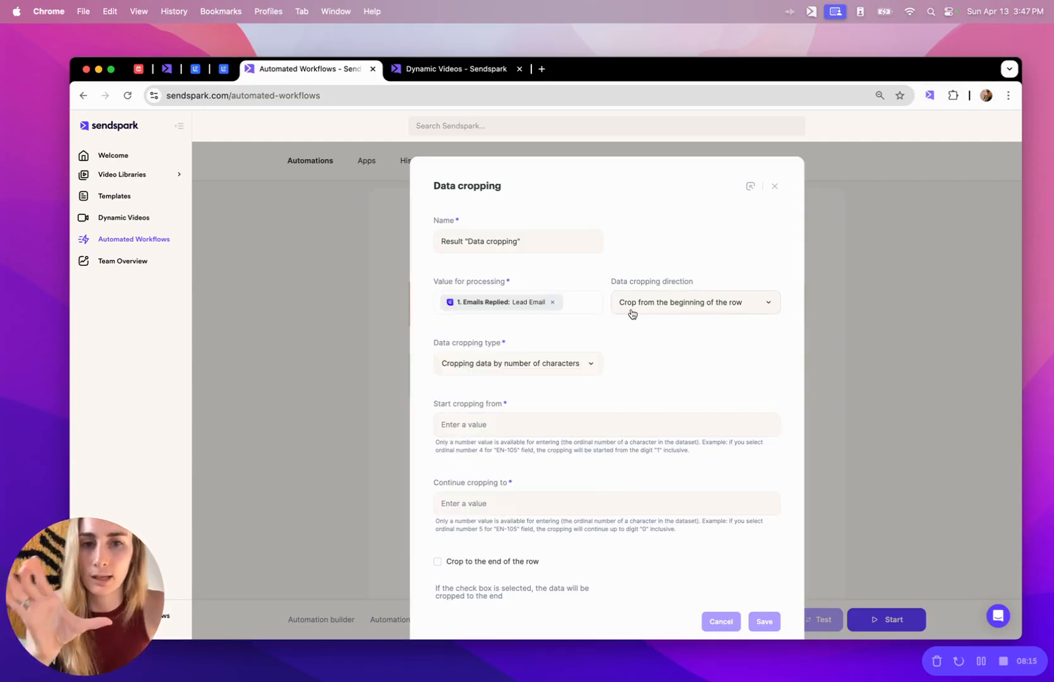
scroll(629, 313, "down", 1)
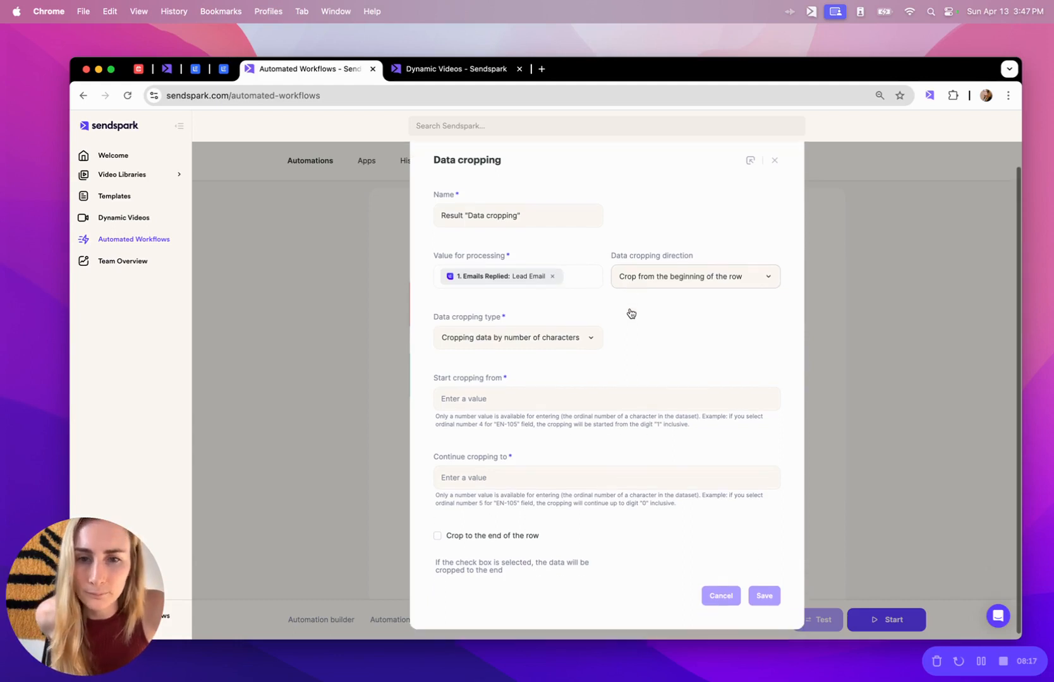
left_click(549, 341)
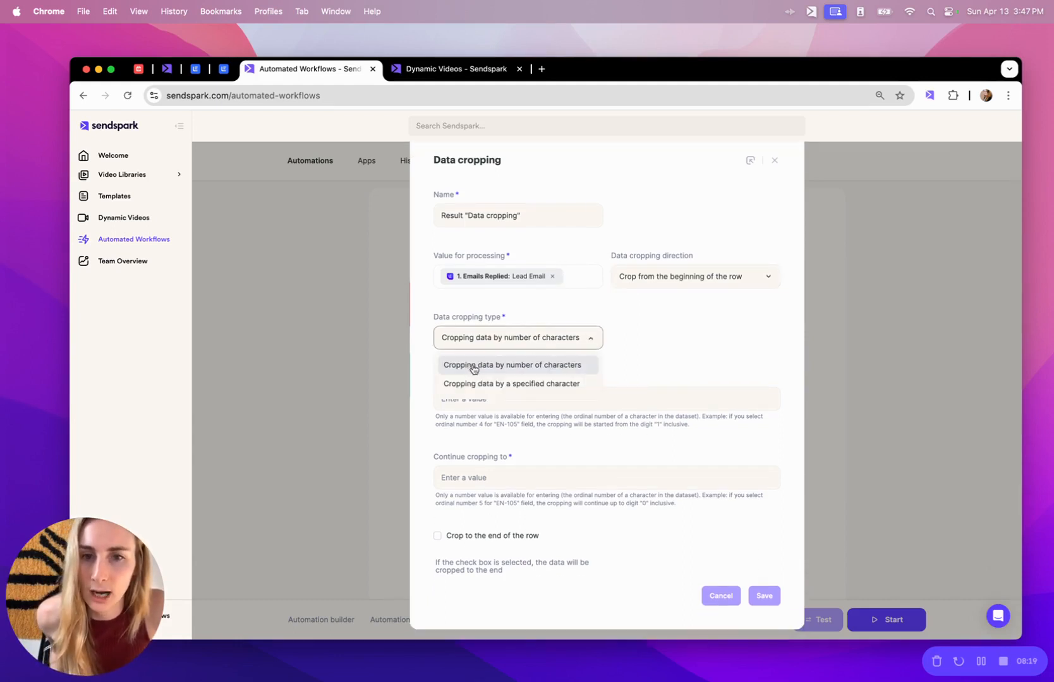
left_click(480, 386)
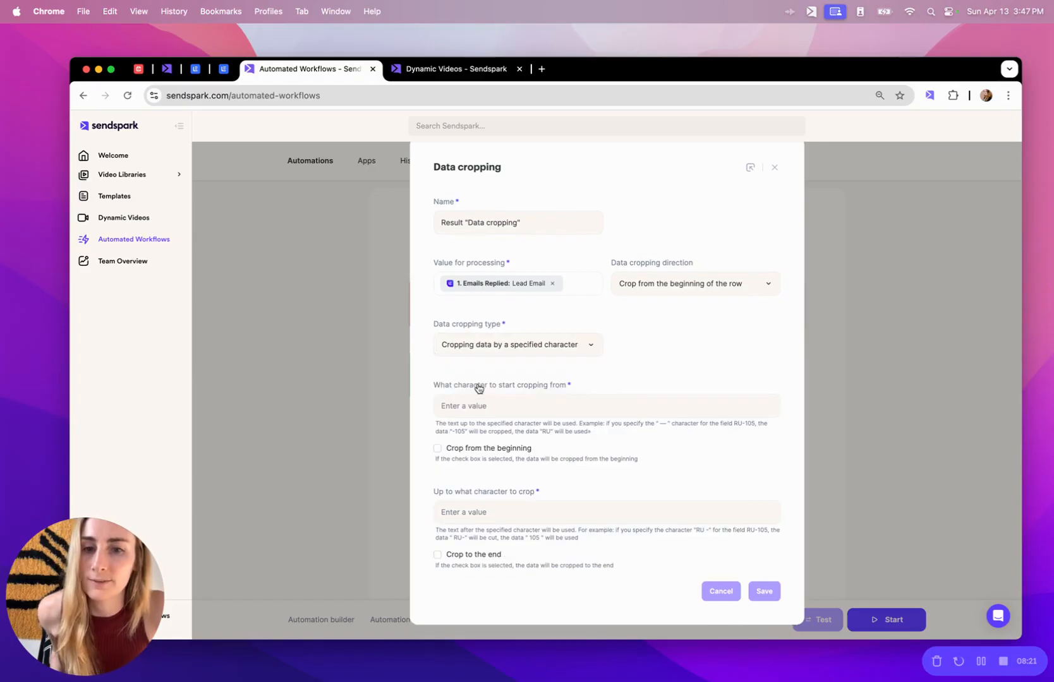
left_click(473, 406)
type("@")
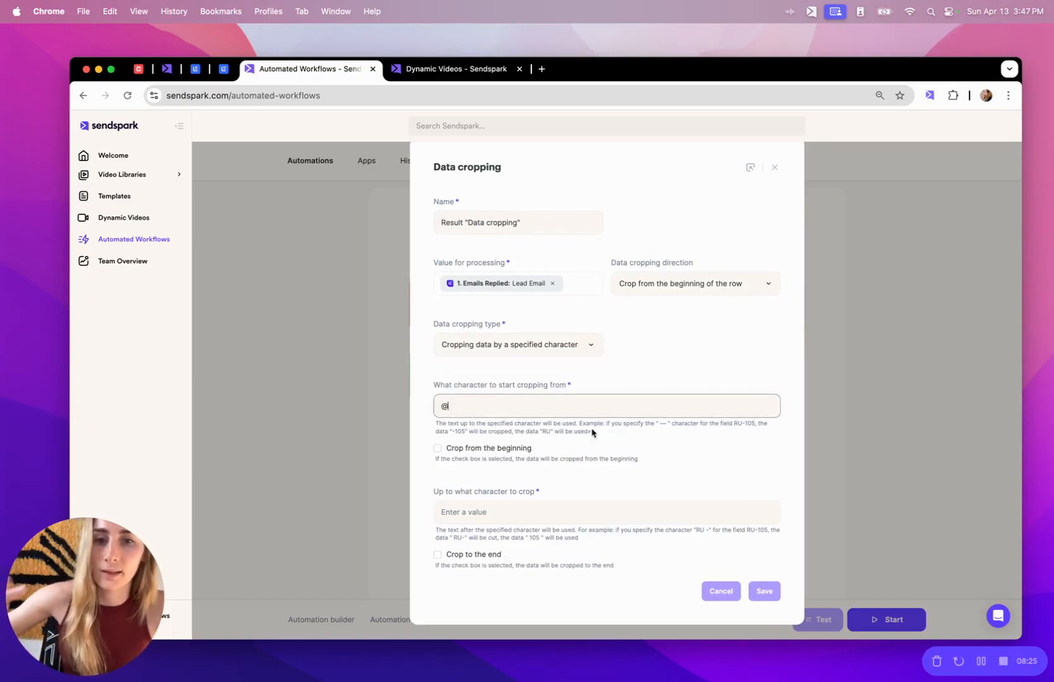
left_click(439, 556)
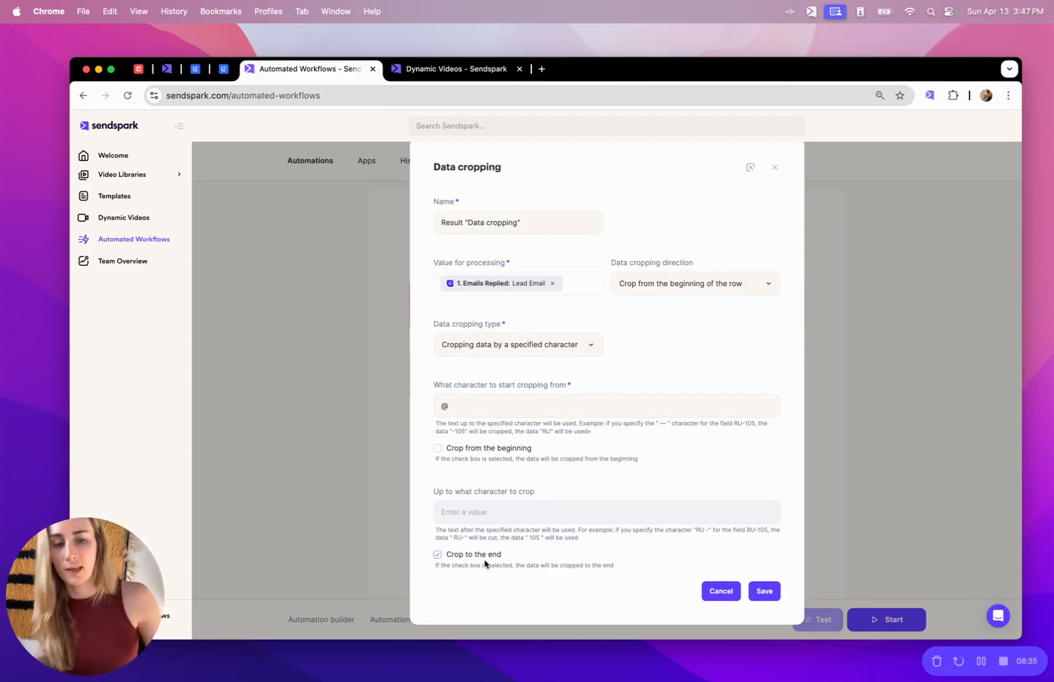
left_click(765, 592)
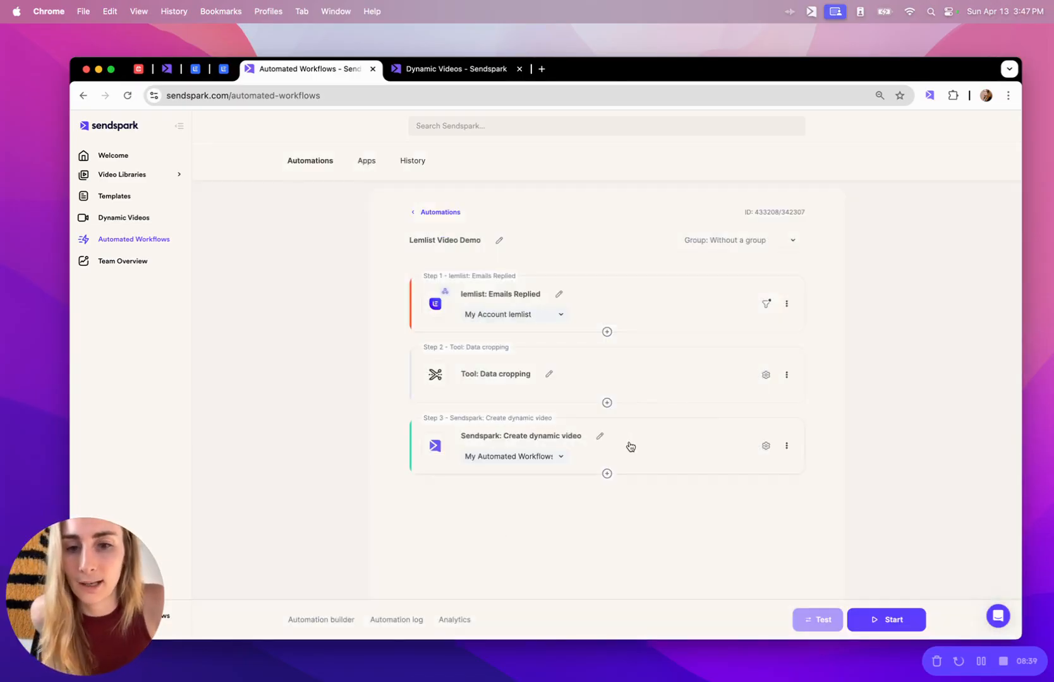
left_click(650, 445)
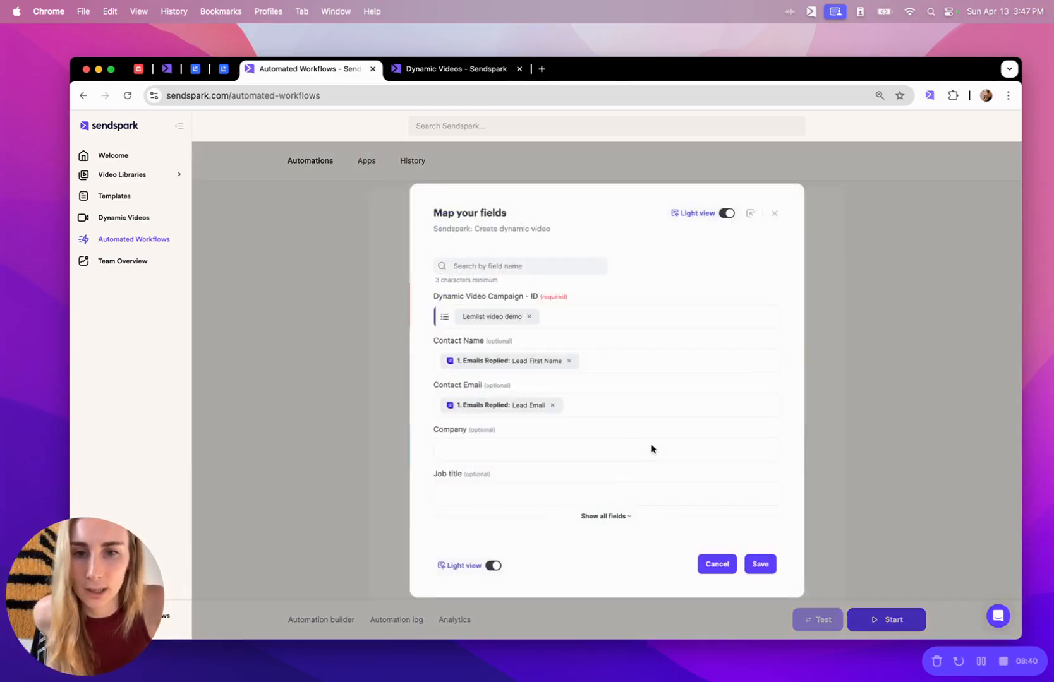
Map the video's Background Url to '2. Data cropping: Result' and save the mapping.
left_click(604, 516)
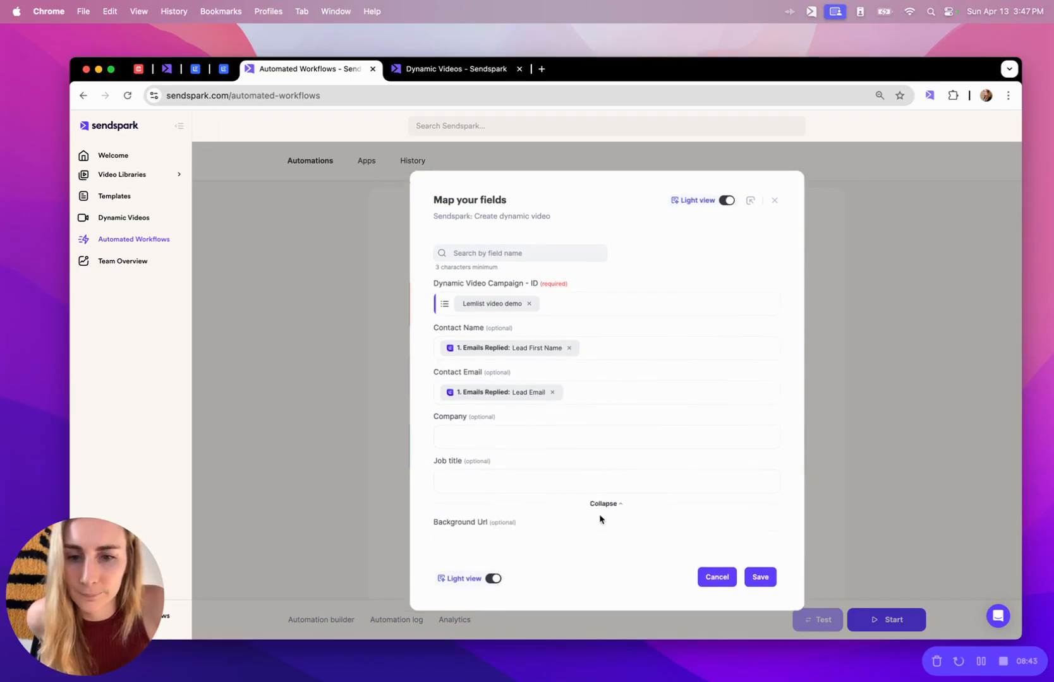
left_click(495, 543)
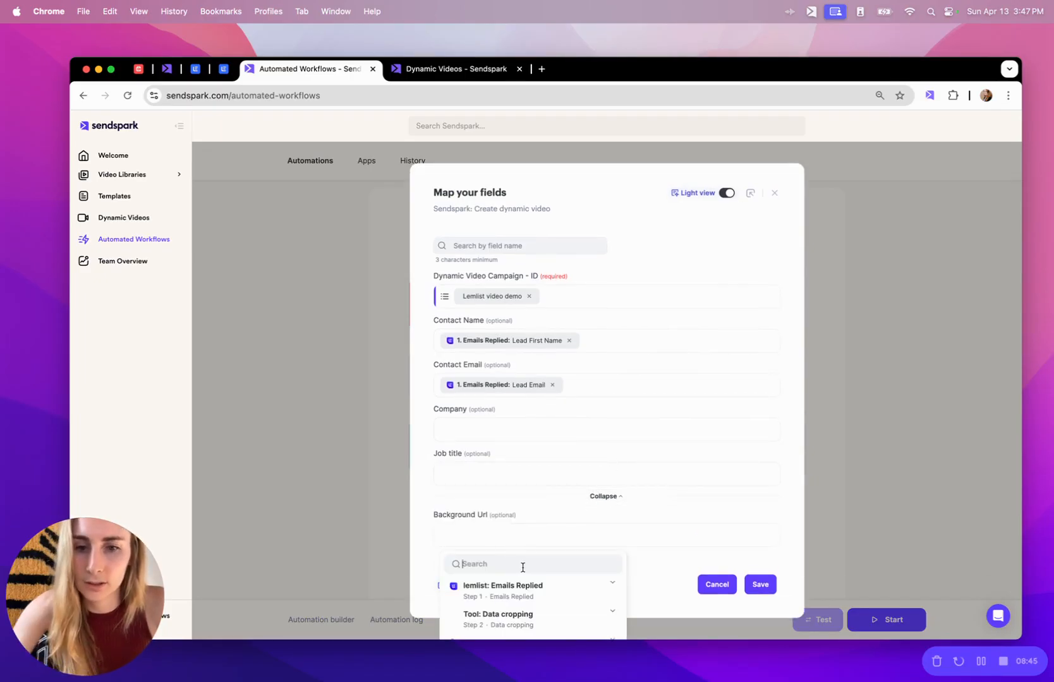
type("resul")
left_click(515, 615)
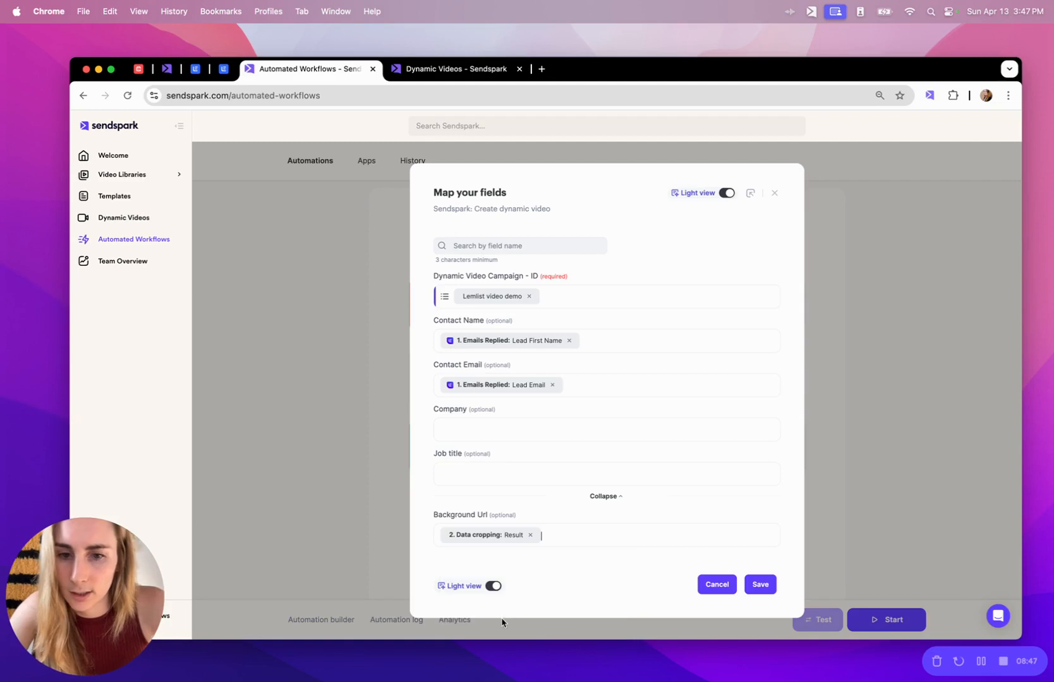
left_click(759, 590)
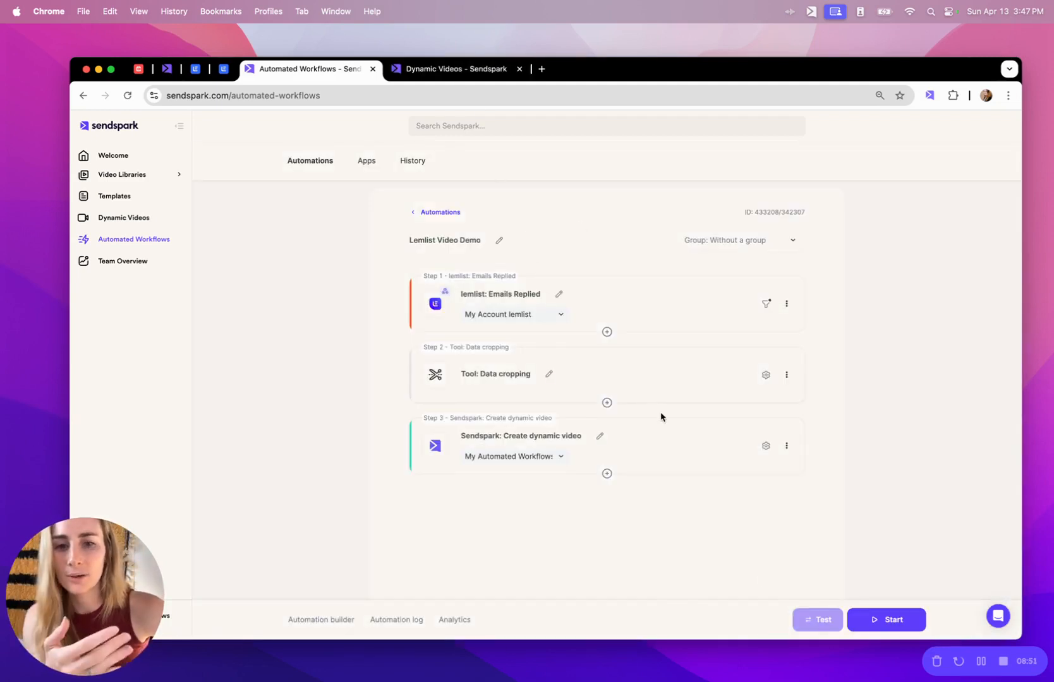
left_click(650, 441)
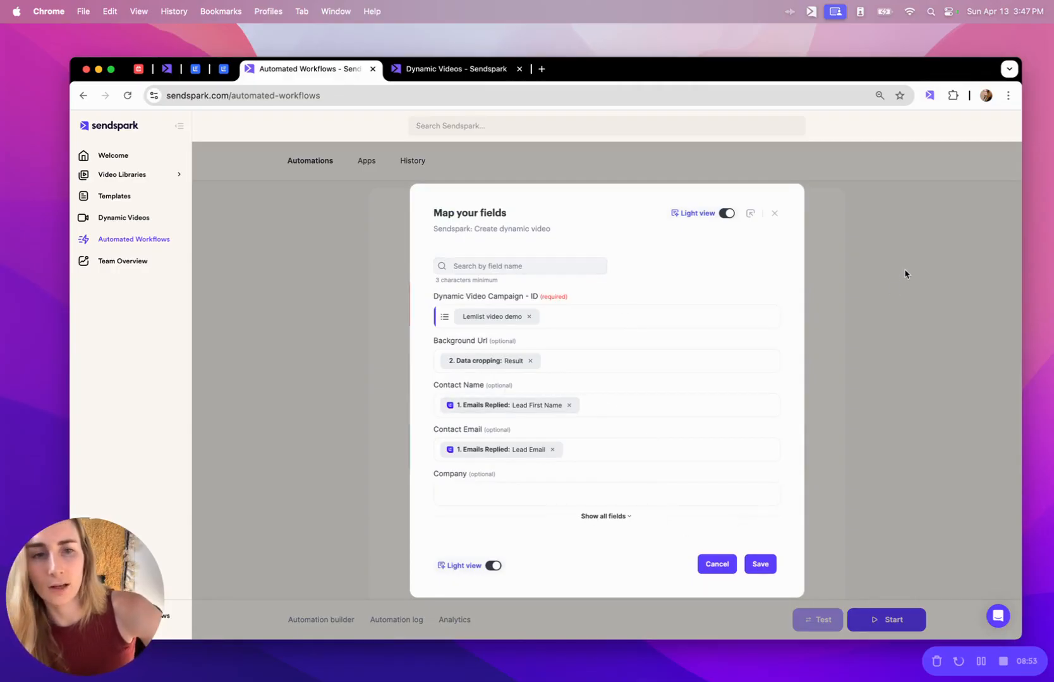
left_click(466, 68)
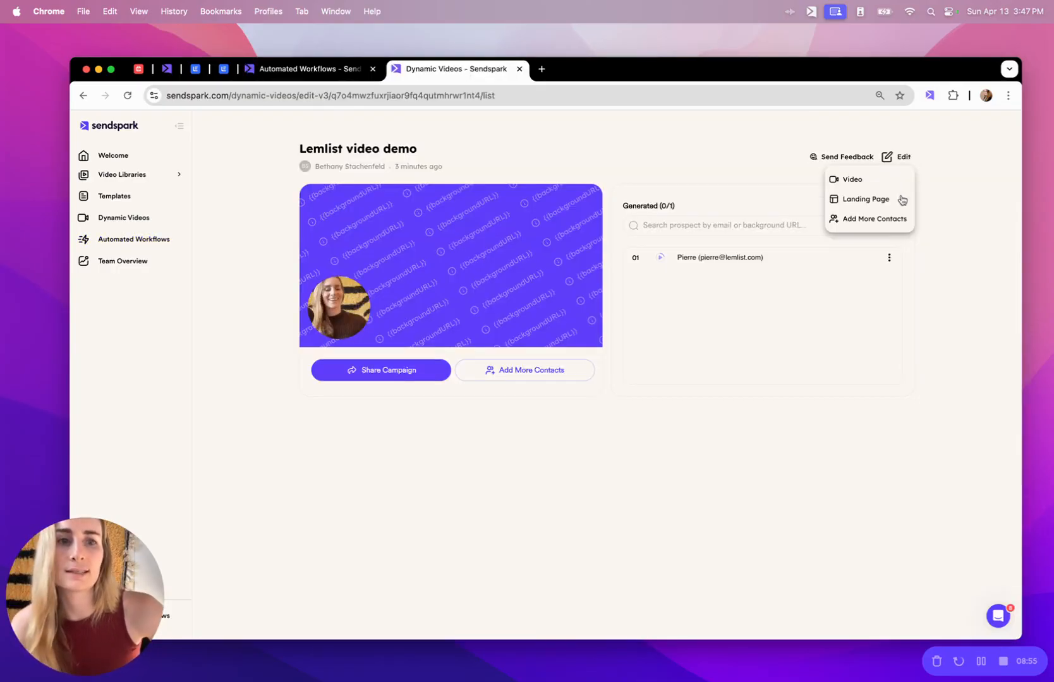
Check row 01's firstName, email and backgroundUrl contact cells, then save the dynamic video field mapping.
left_click(883, 219)
left_click(414, 282)
left_click(399, 278)
left_click(498, 278)
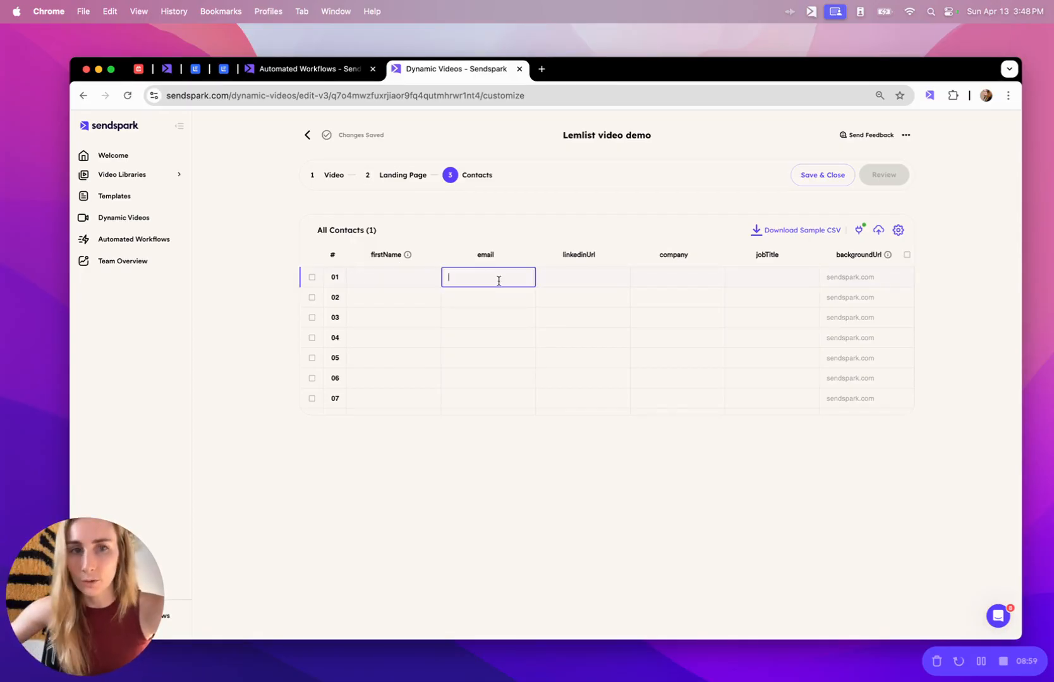
left_click(880, 280)
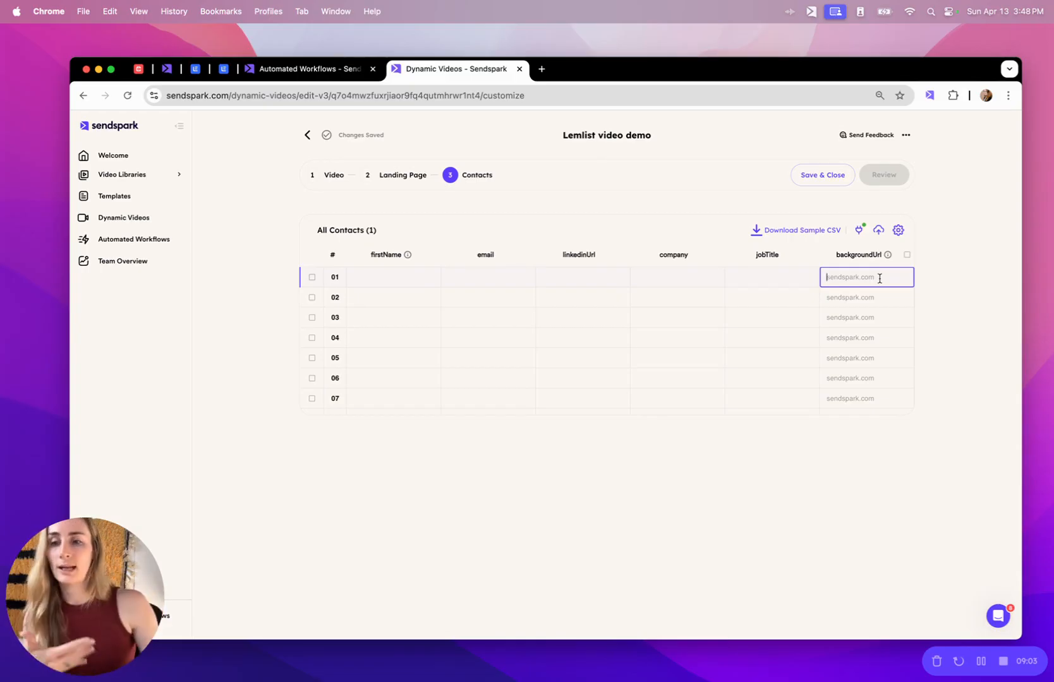
left_click(312, 75)
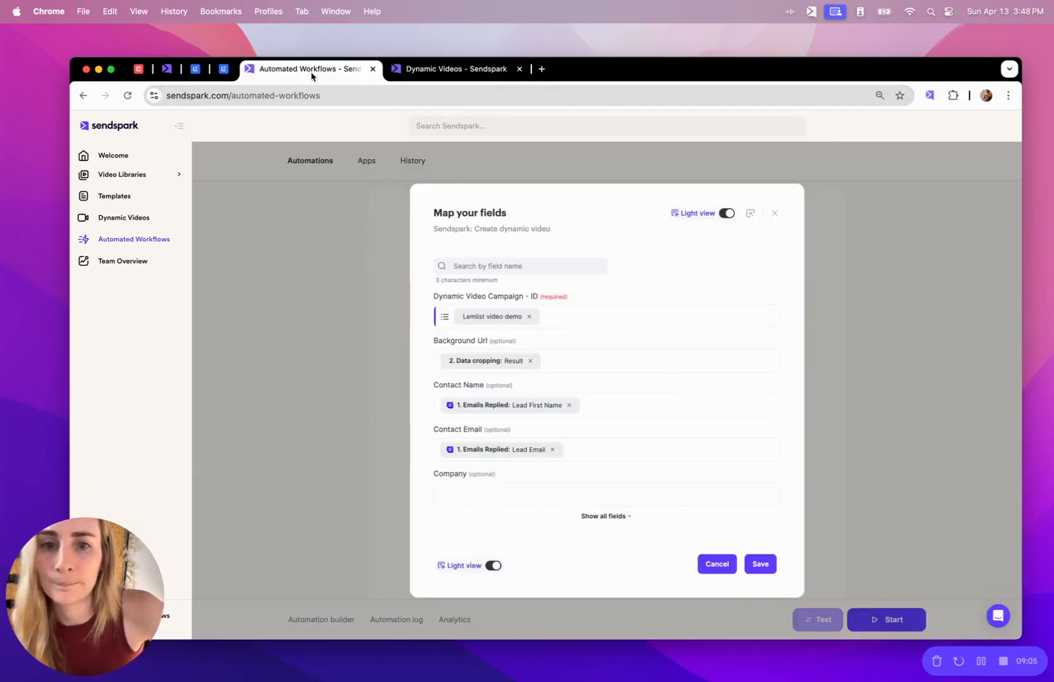
left_click(761, 568)
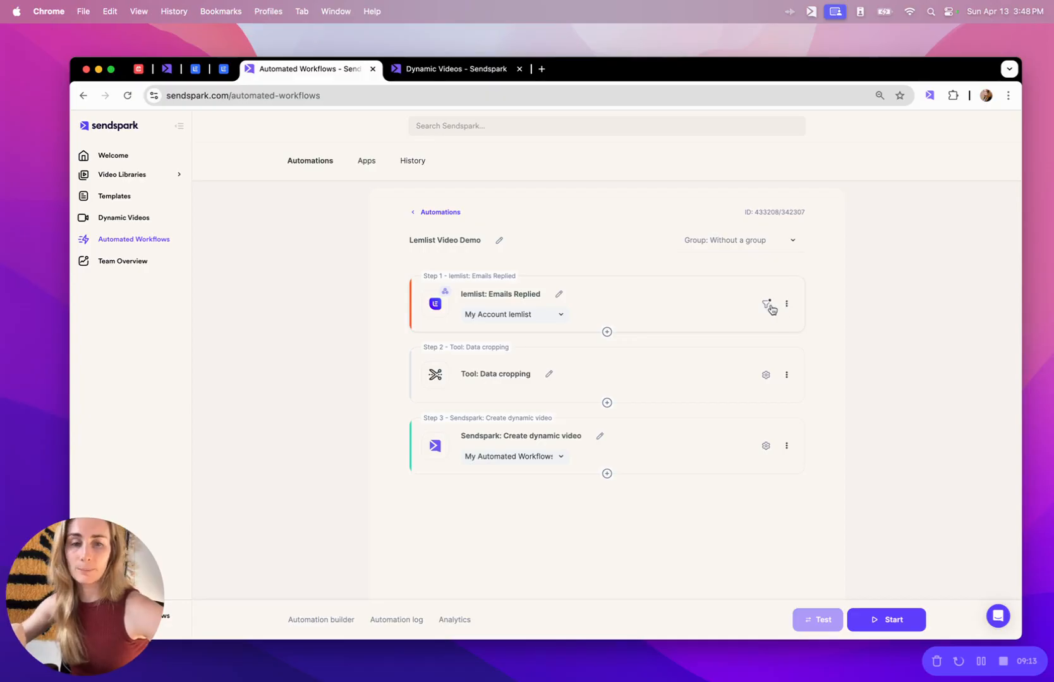
Add a Gmail 'Send an email' action after step 3 using the connected Gmail account.
left_click(606, 475)
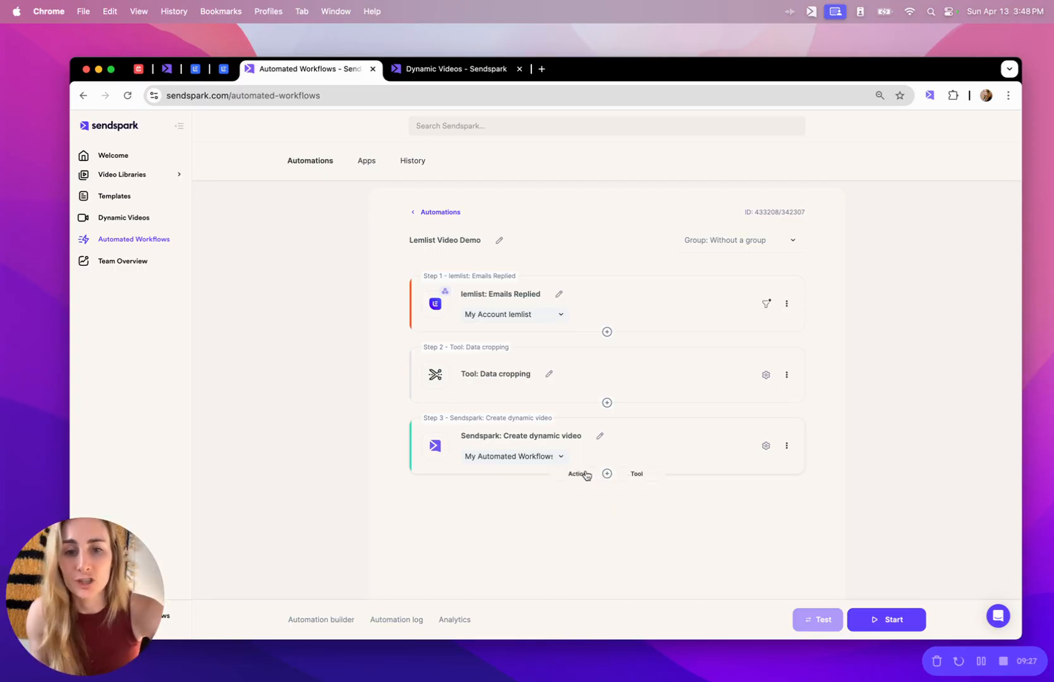
left_click(586, 475)
left_click(549, 373)
type("gmail")
left_click(468, 393)
left_click(490, 417)
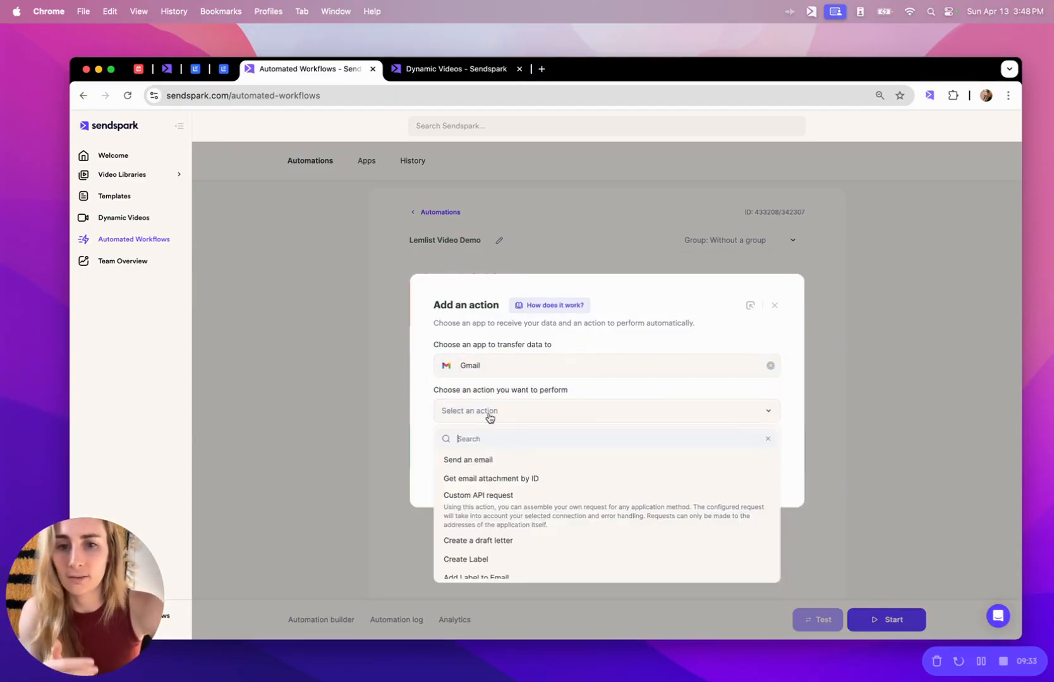
left_click(489, 462)
left_click(549, 460)
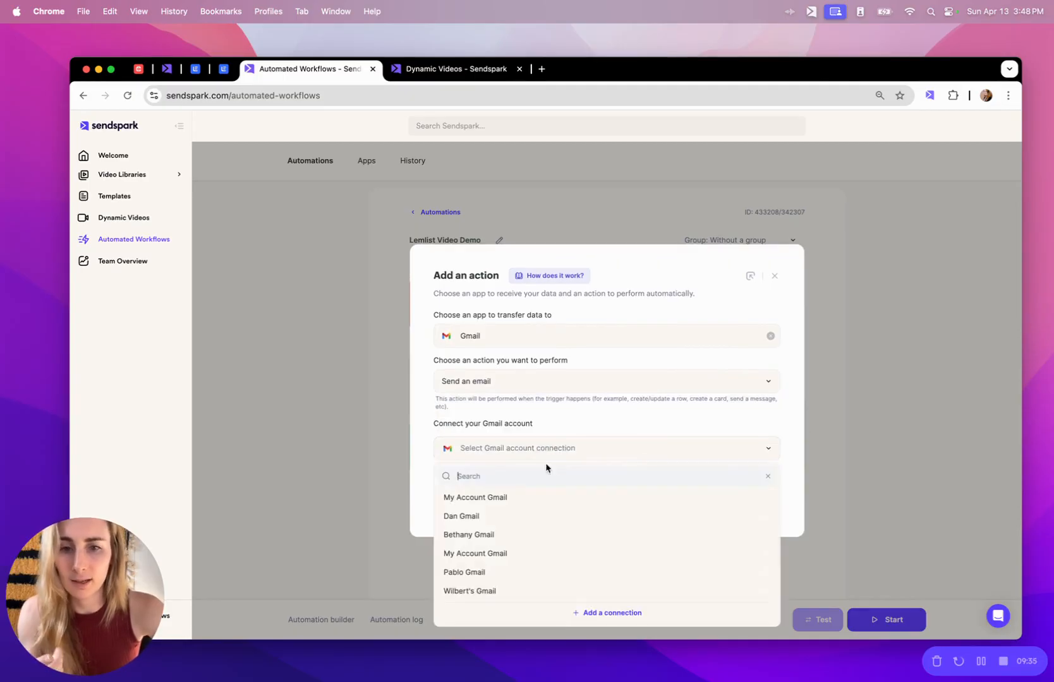
left_click(520, 499)
left_click(744, 503)
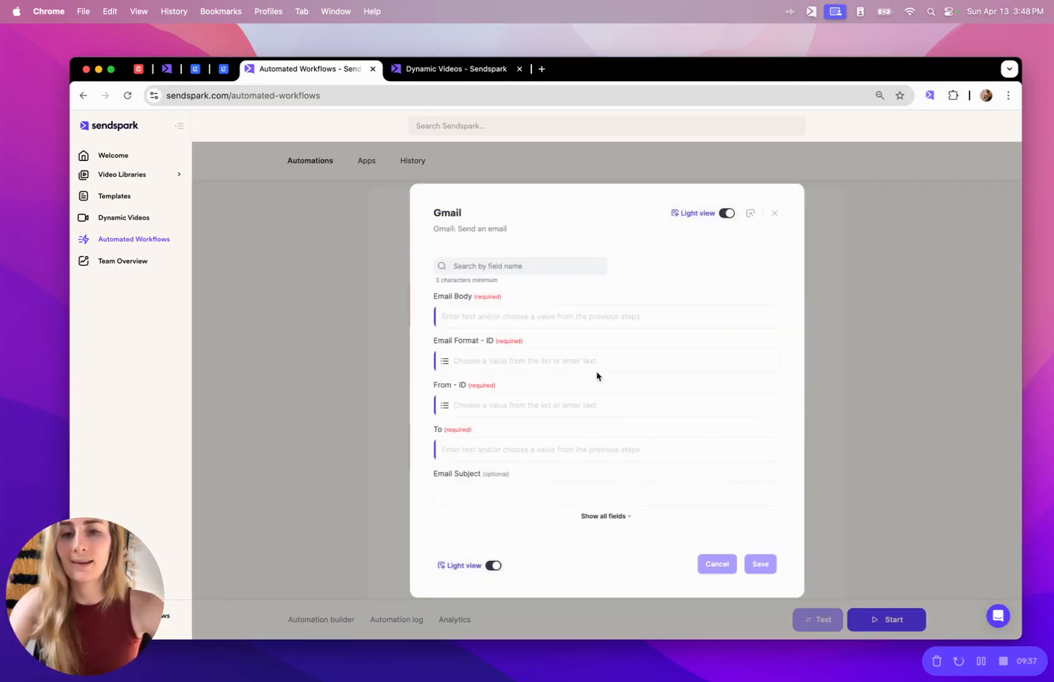
Write the email body: greeting, lead's first name, '- her's your video' and the dynamic video Share Url.
left_click(522, 326)
type("helead")
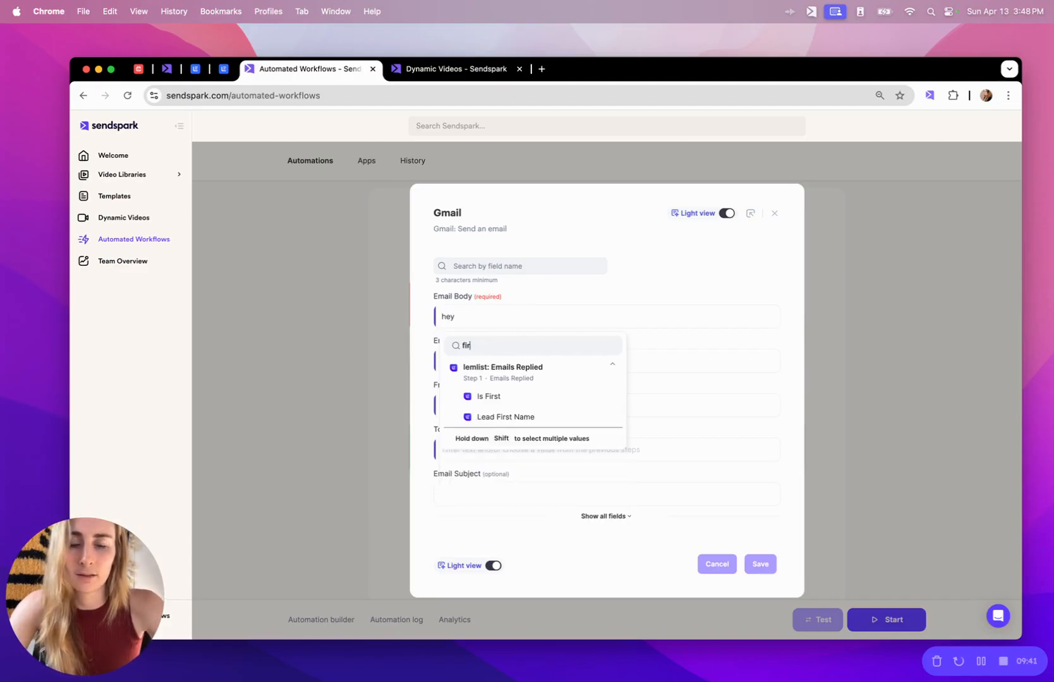
left_click(518, 395)
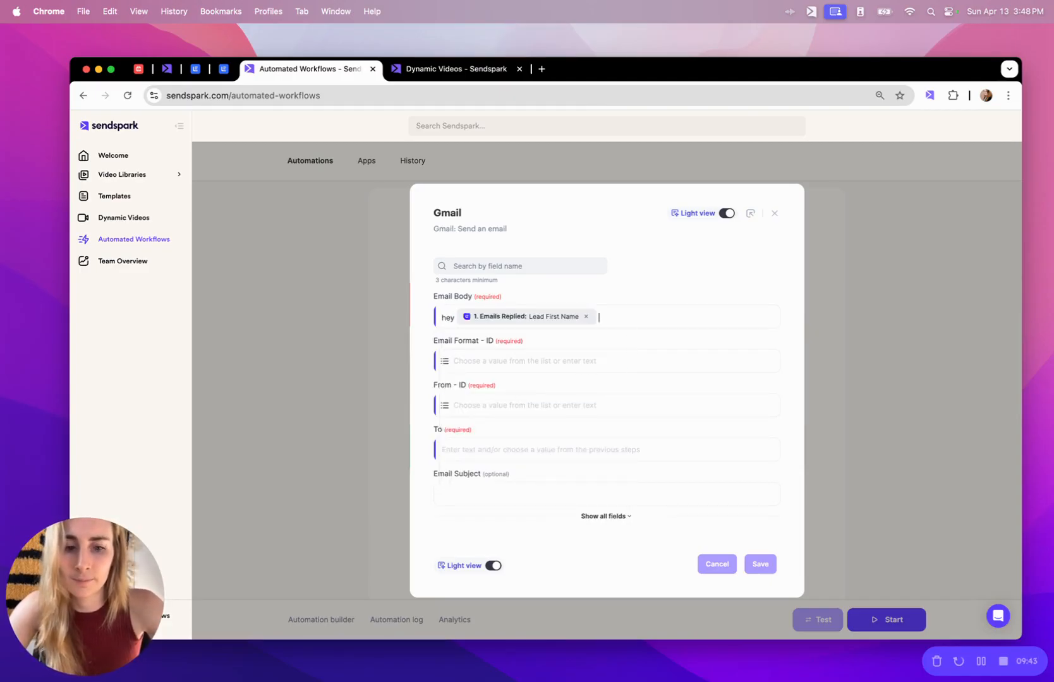
type("- her's your video -")
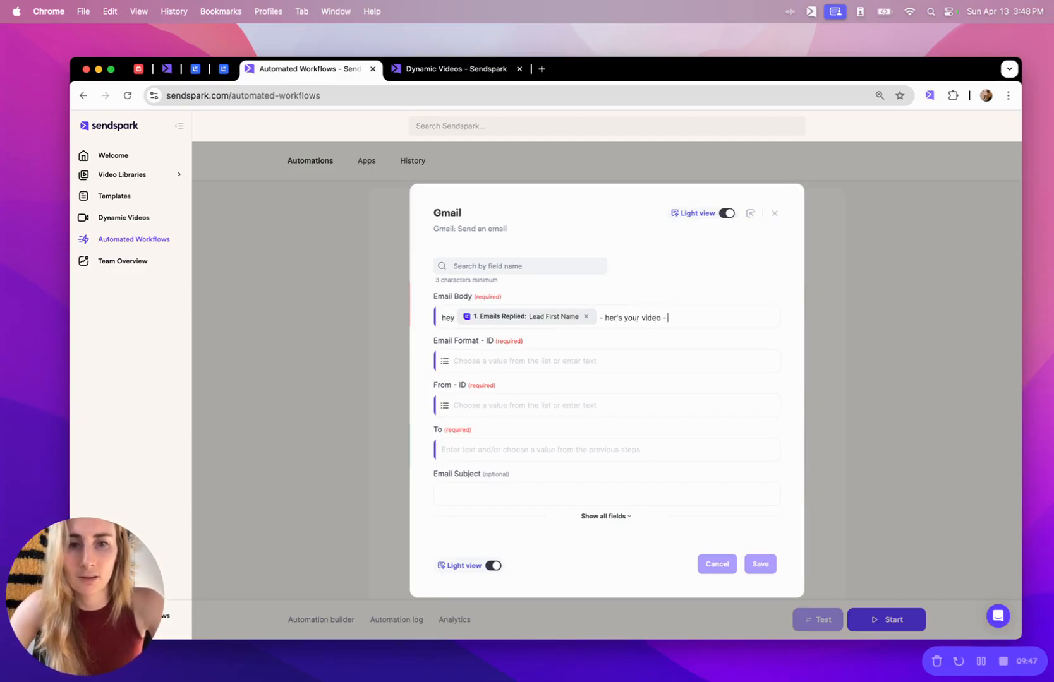
left_click(717, 319)
left_click(645, 436)
scroll(649, 435, "down", 3)
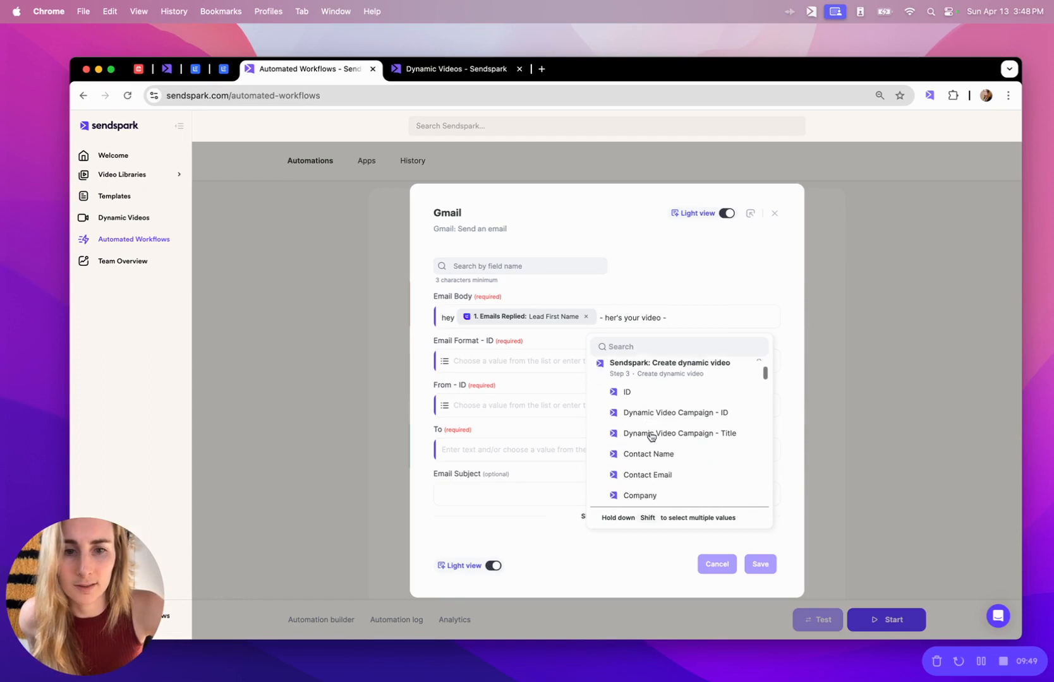
left_click(670, 347)
type("share")
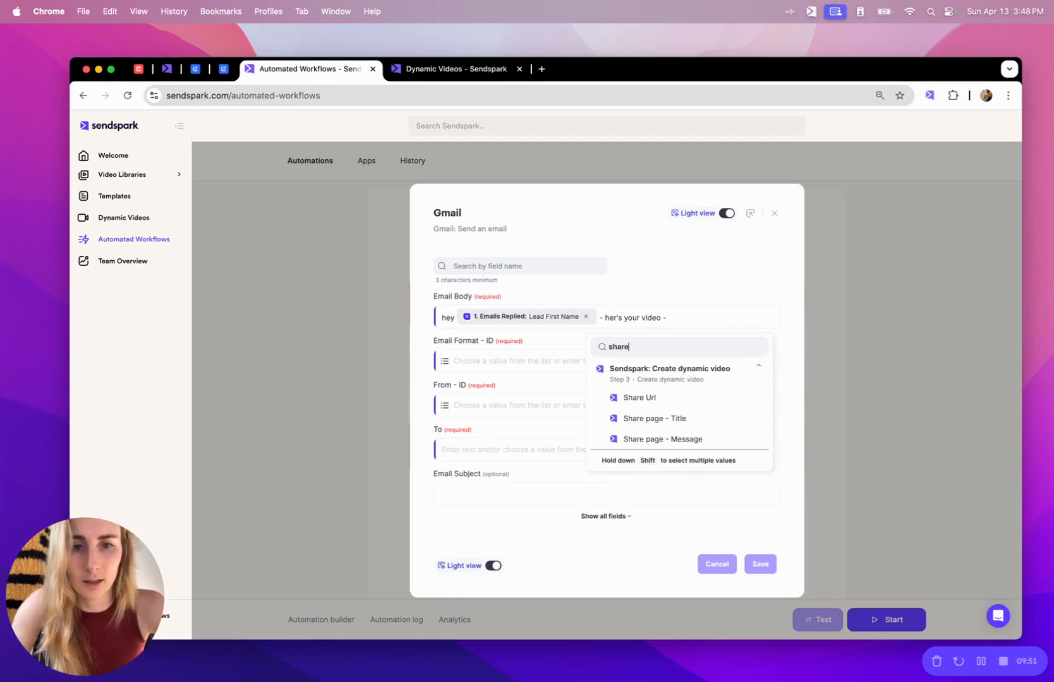
left_click(670, 398)
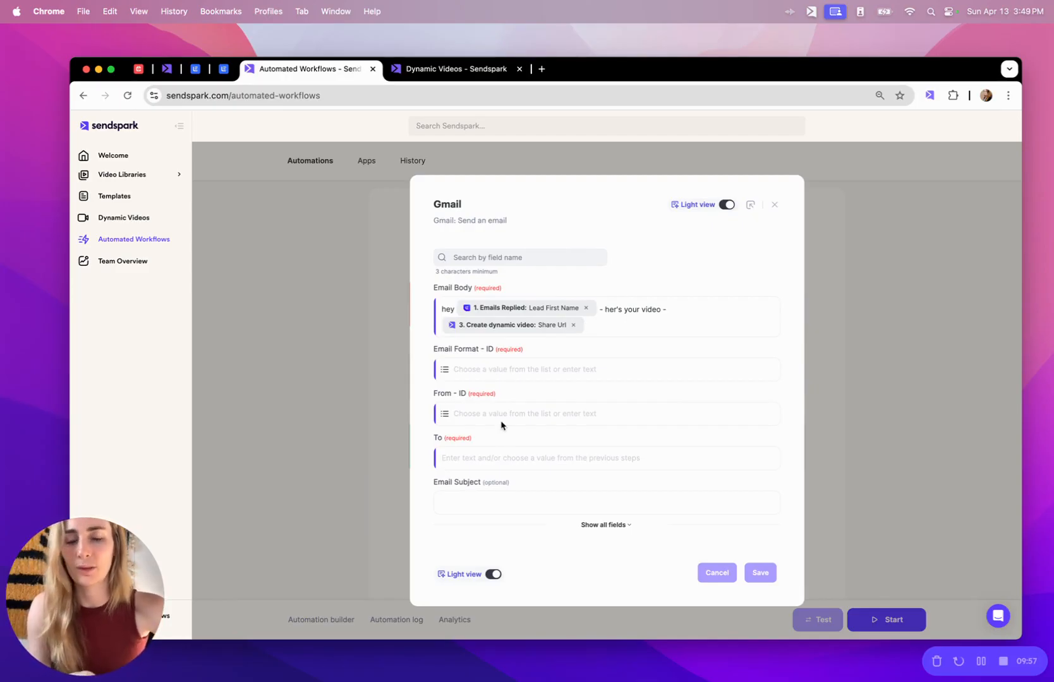
left_click(777, 205)
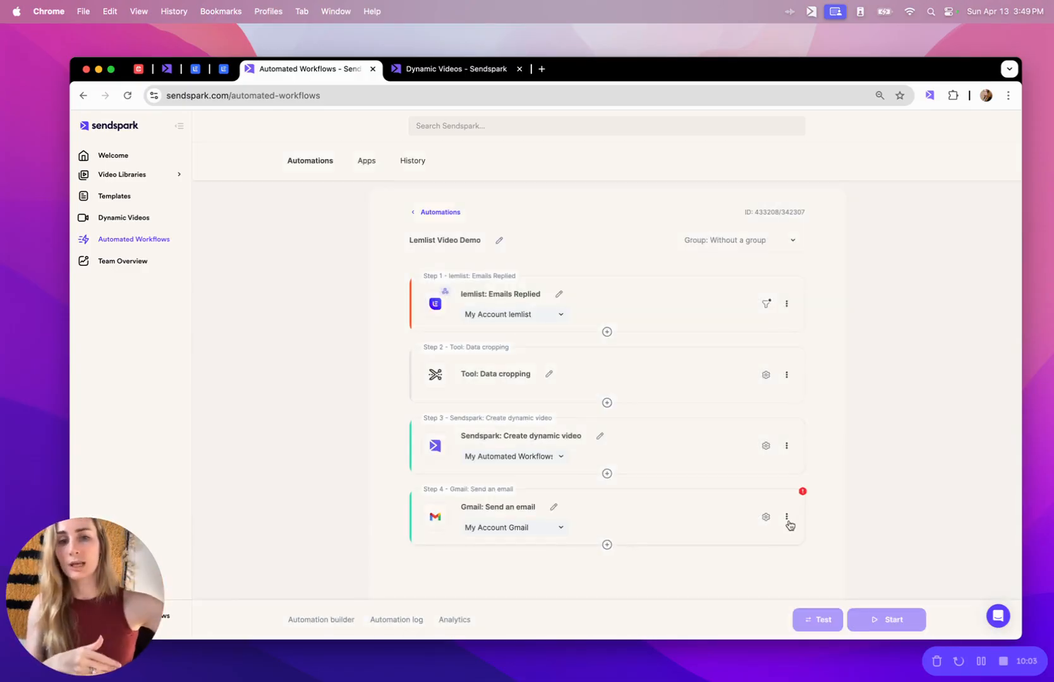
Delete the Gmail 'Send an email' step 4 from the automation.
left_click(787, 520)
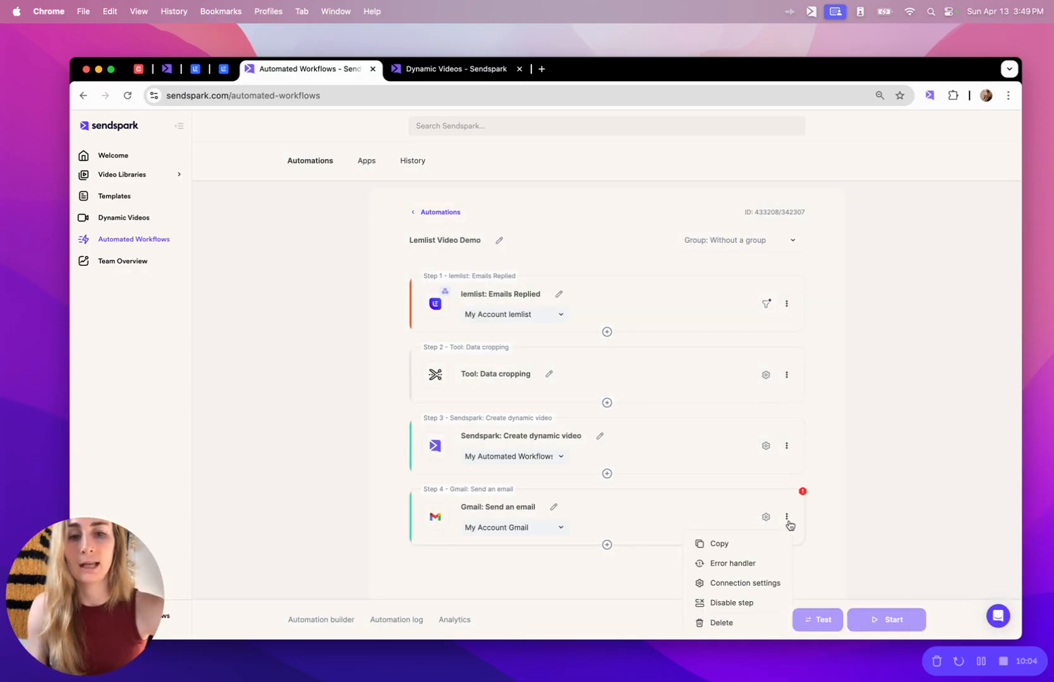
left_click(721, 623)
left_click(706, 594)
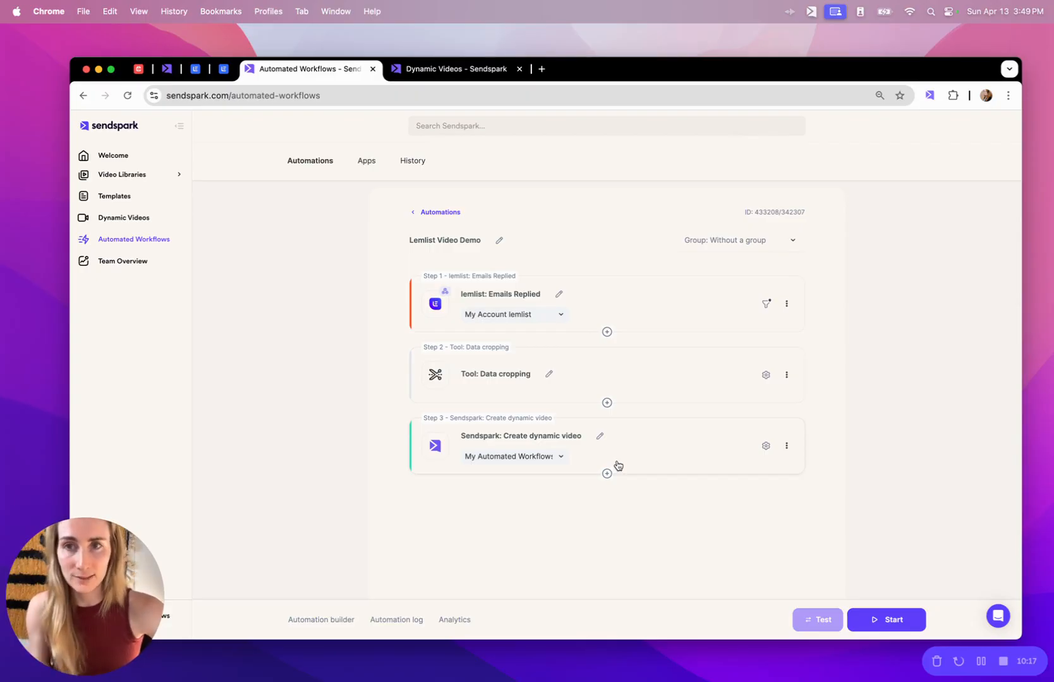
Open lemlist in a new tab, log in, and start a new campaign.
left_click(541, 69)
type("lem")
key("Return")
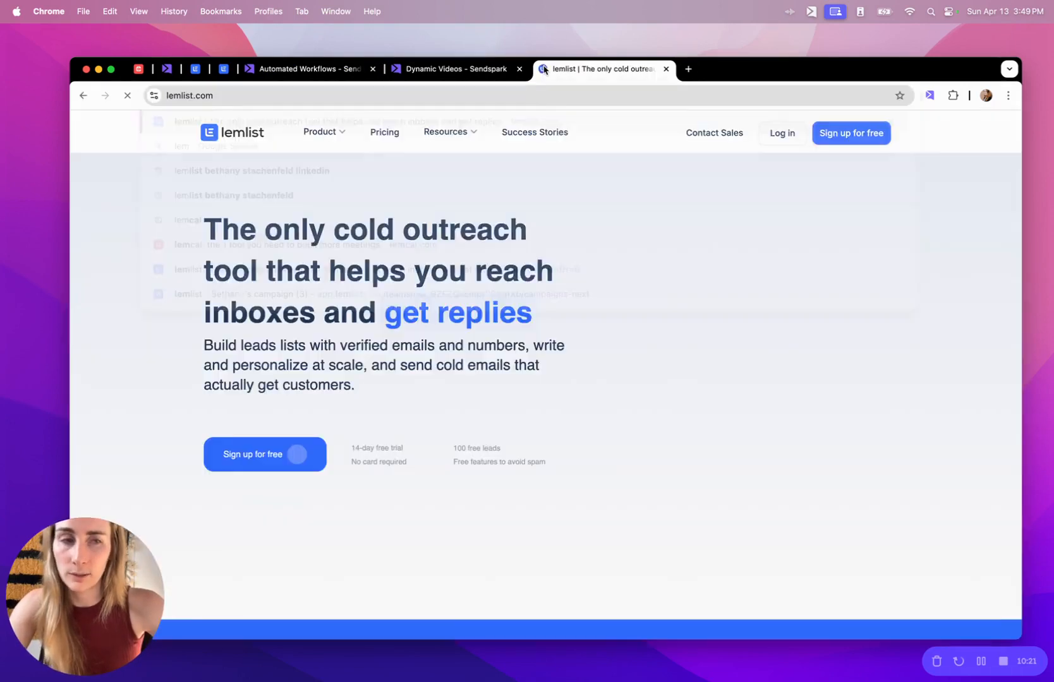
left_click(783, 134)
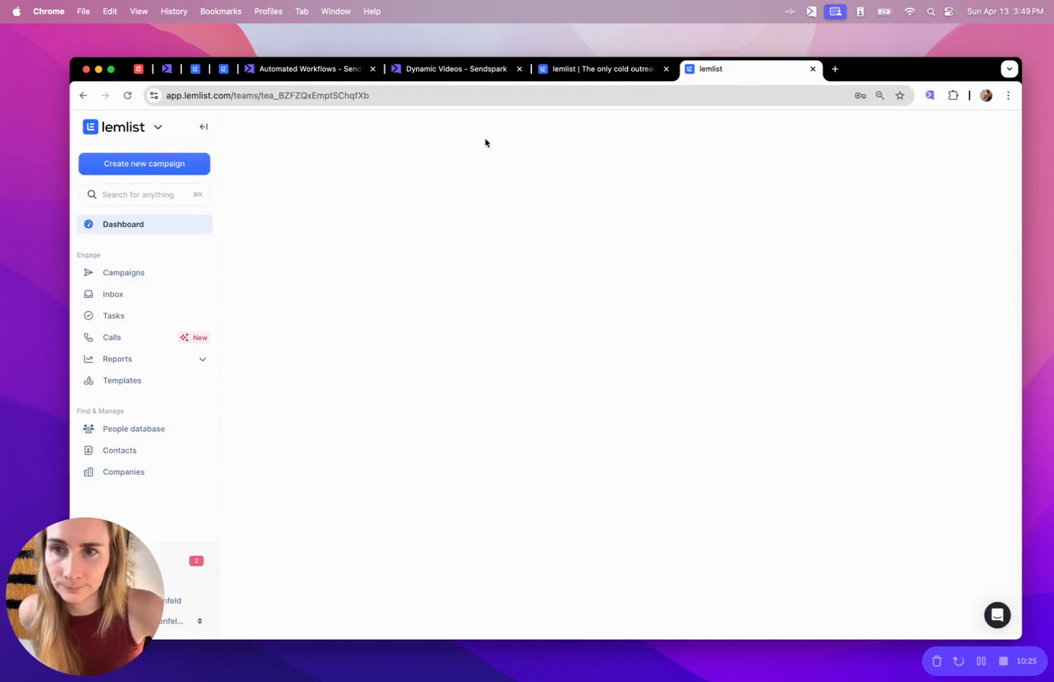
left_click(138, 166)
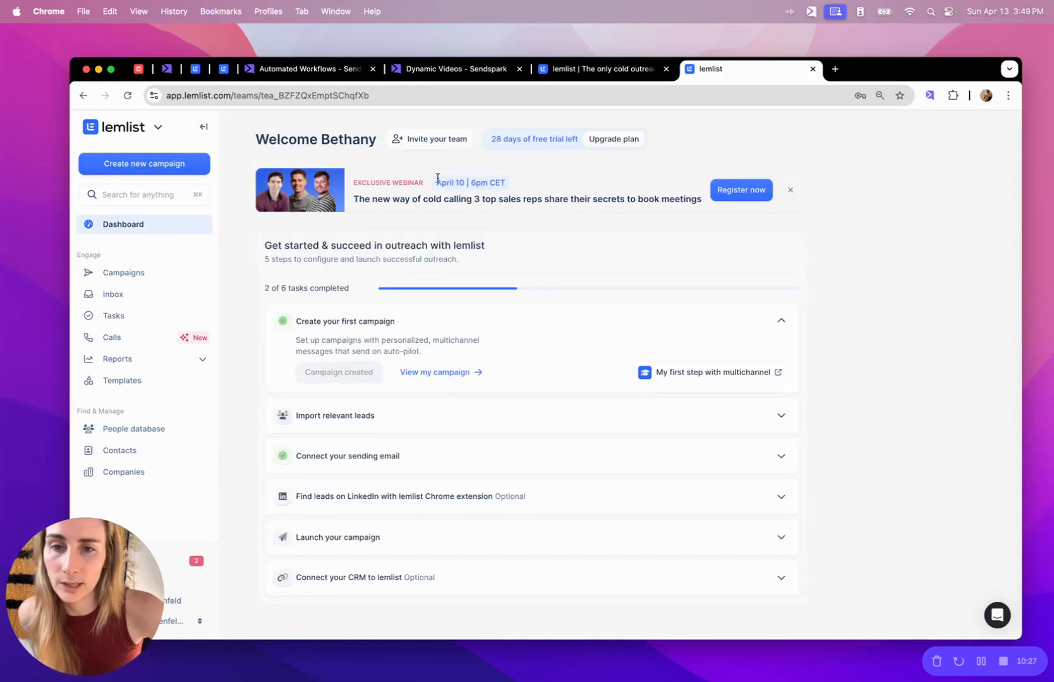
Write the email step body 'hey {{firstName}}, here's you VIDEO' using the First name personalization.
left_click(307, 335)
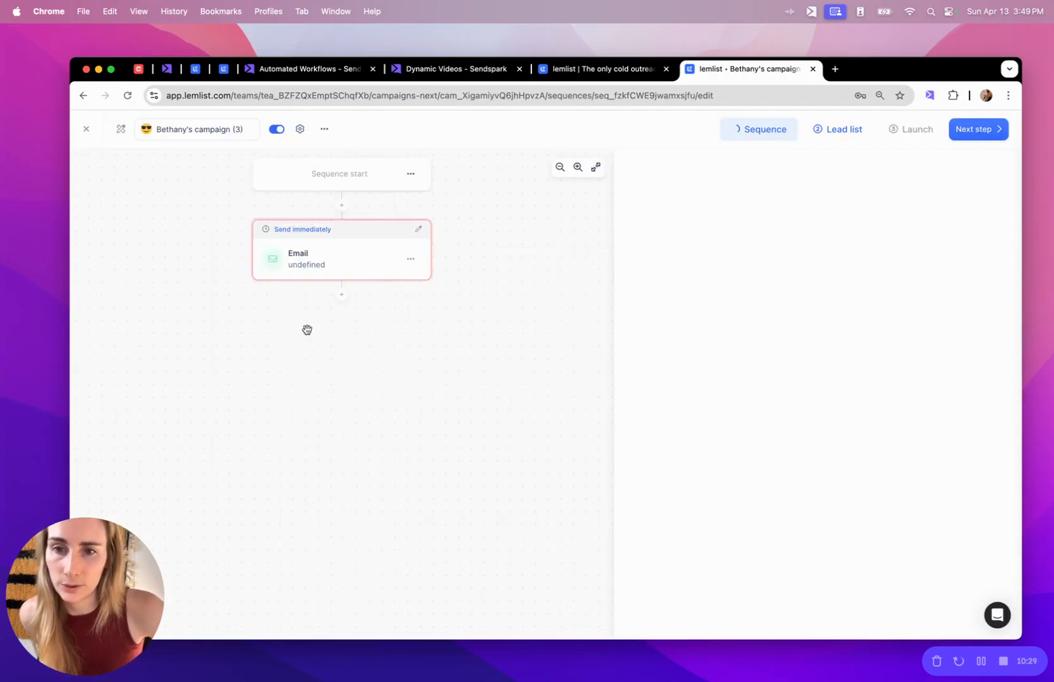
left_click(675, 417)
type("hey")
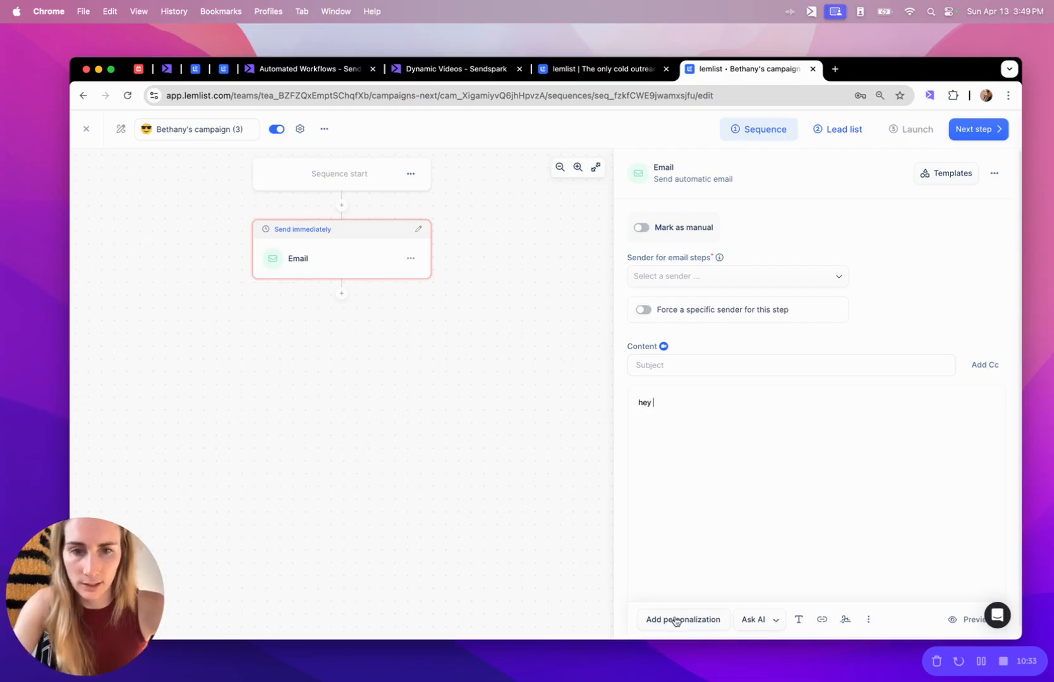
left_click(675, 621)
left_click(603, 369)
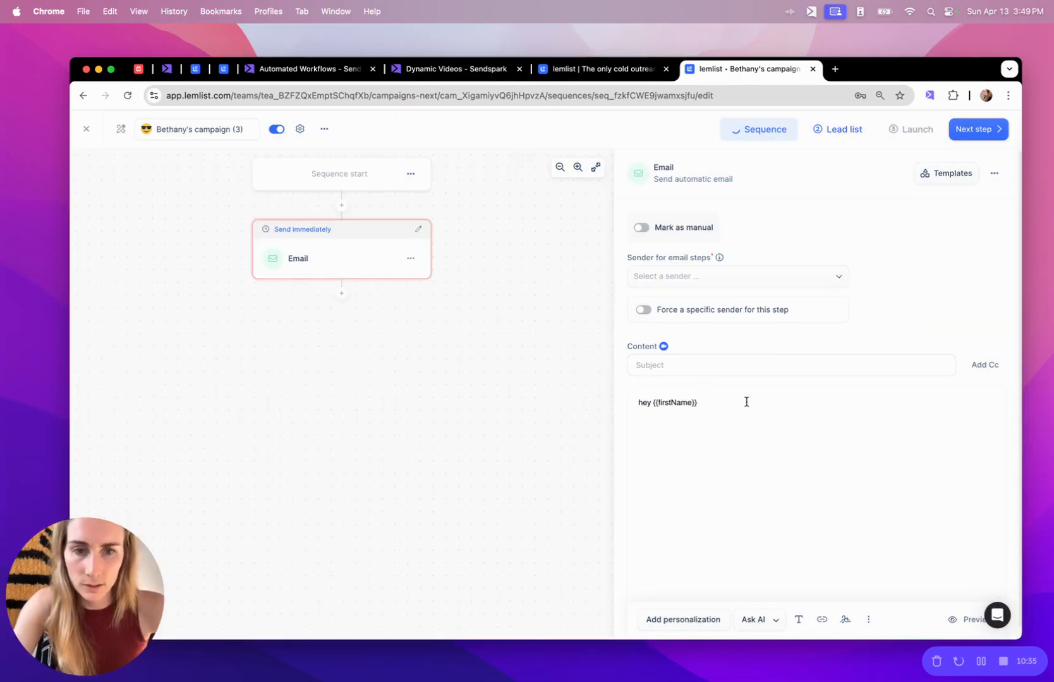
type(", here's you")
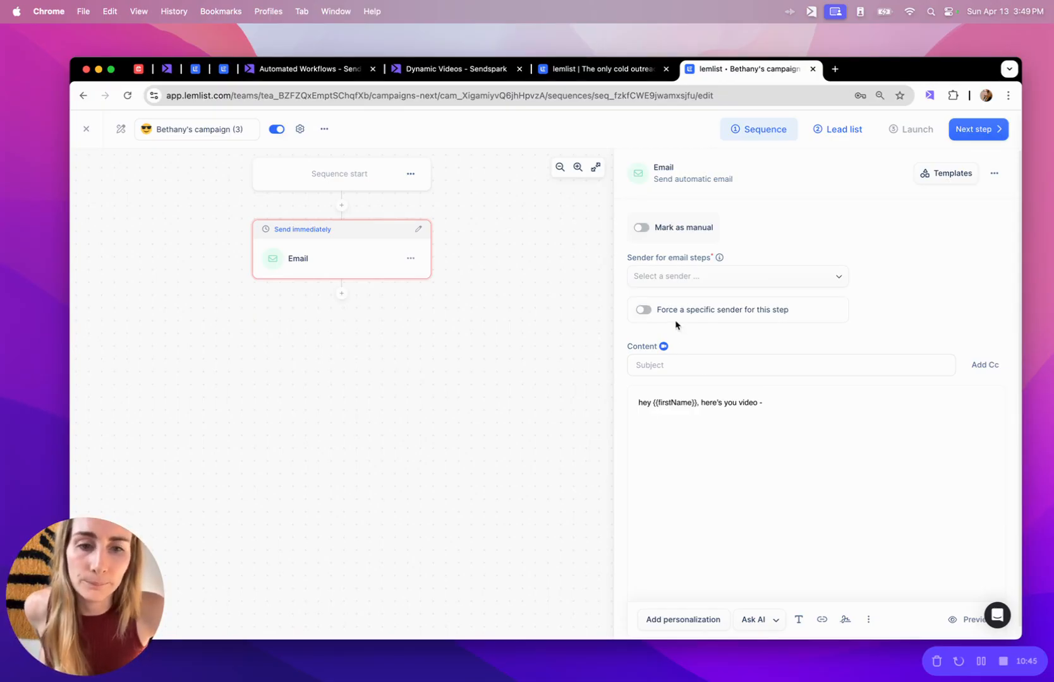
type("VIDEO")
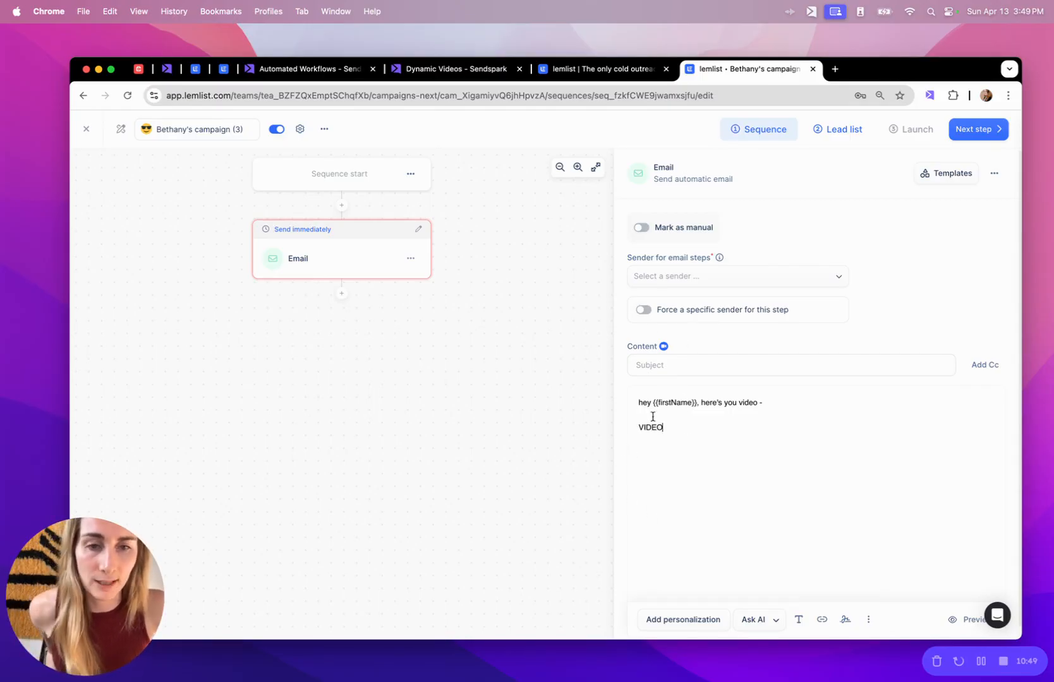
Switch the email to Code View and select the VIDEO placeholder line.
left_click(868, 622)
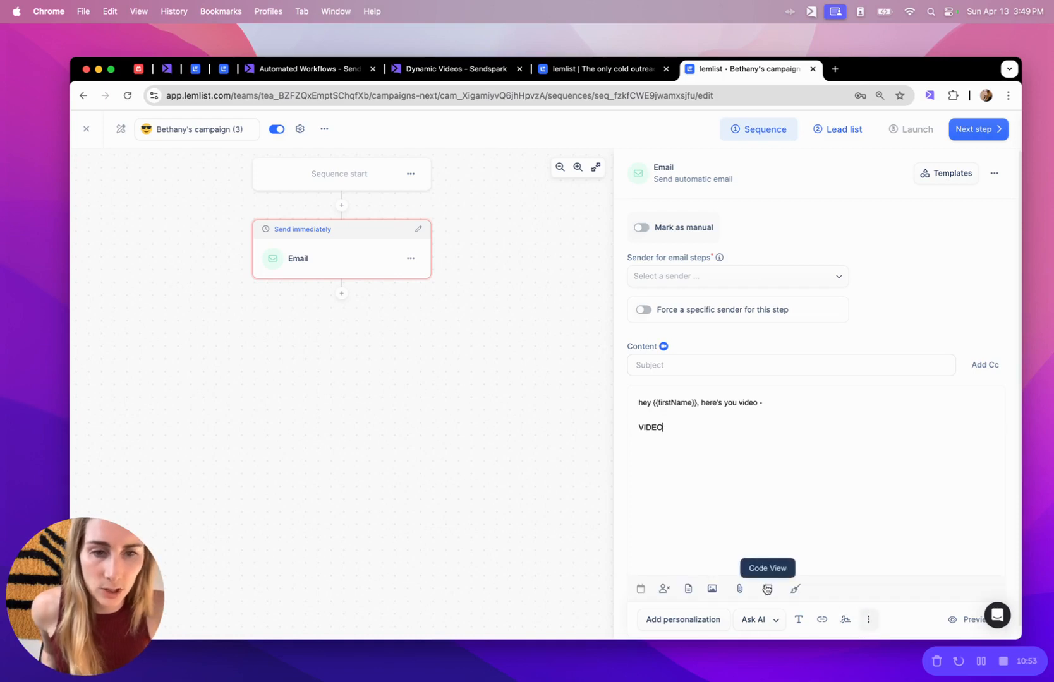
left_click(767, 589)
triple_click(652, 469)
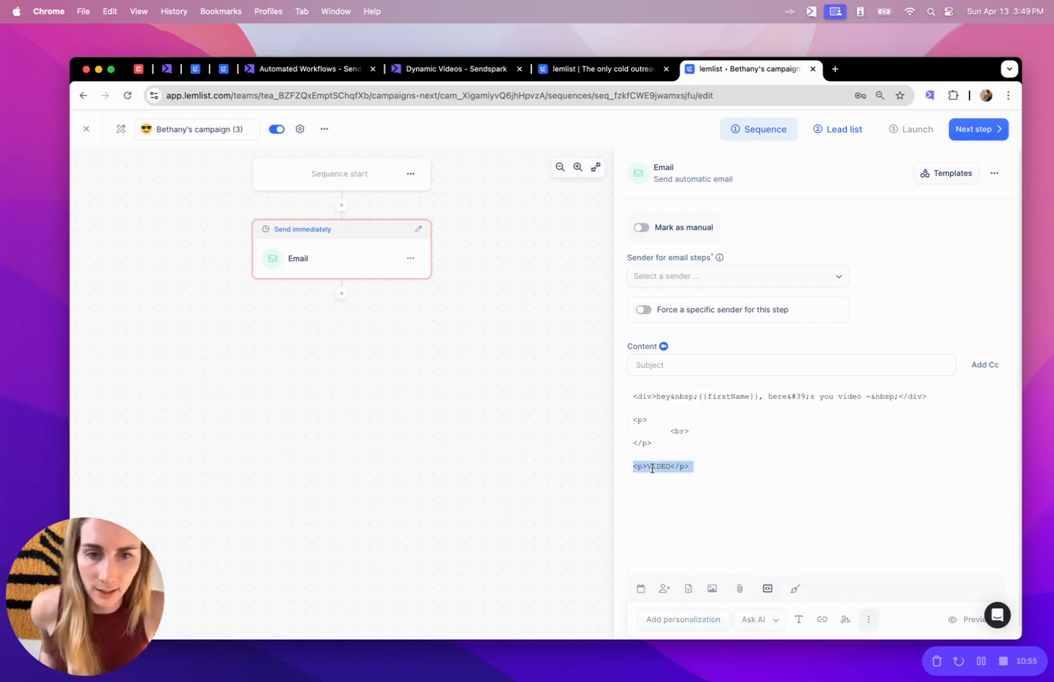
Save the Sendspark contacts and copy the Lemlist share snippet found by searching 'leml'.
left_click(471, 70)
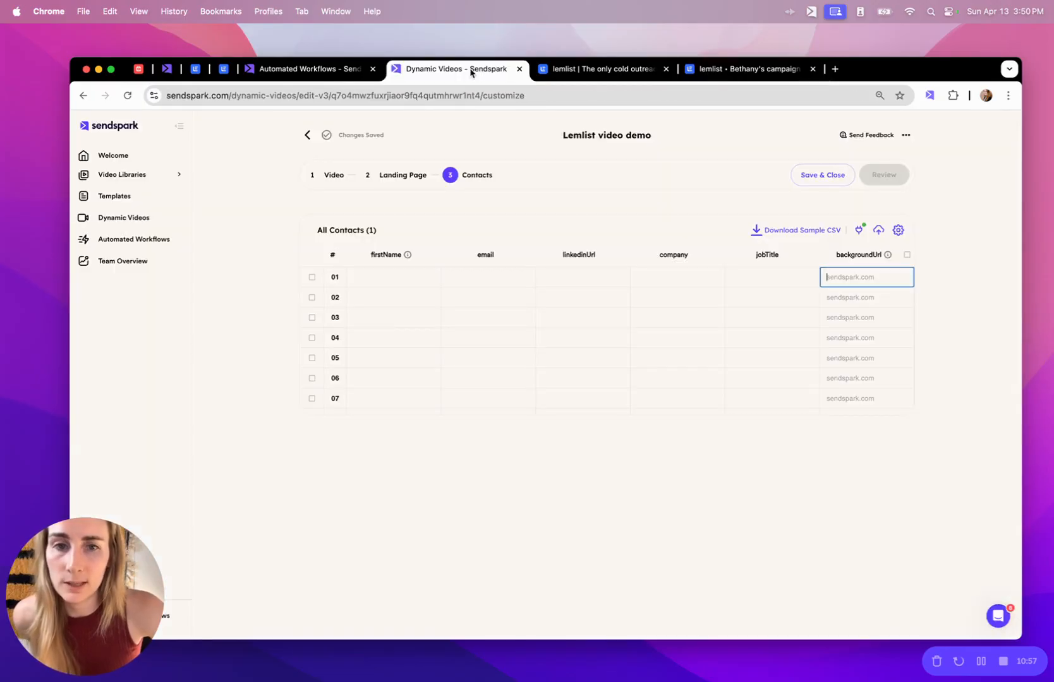
left_click(821, 176)
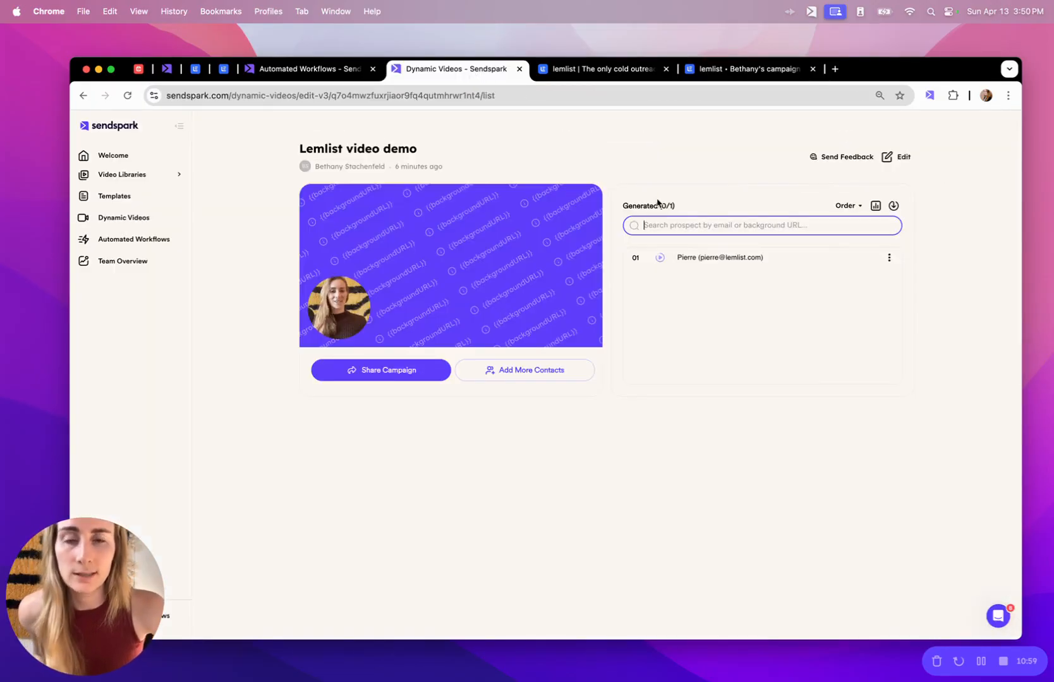
left_click(368, 371)
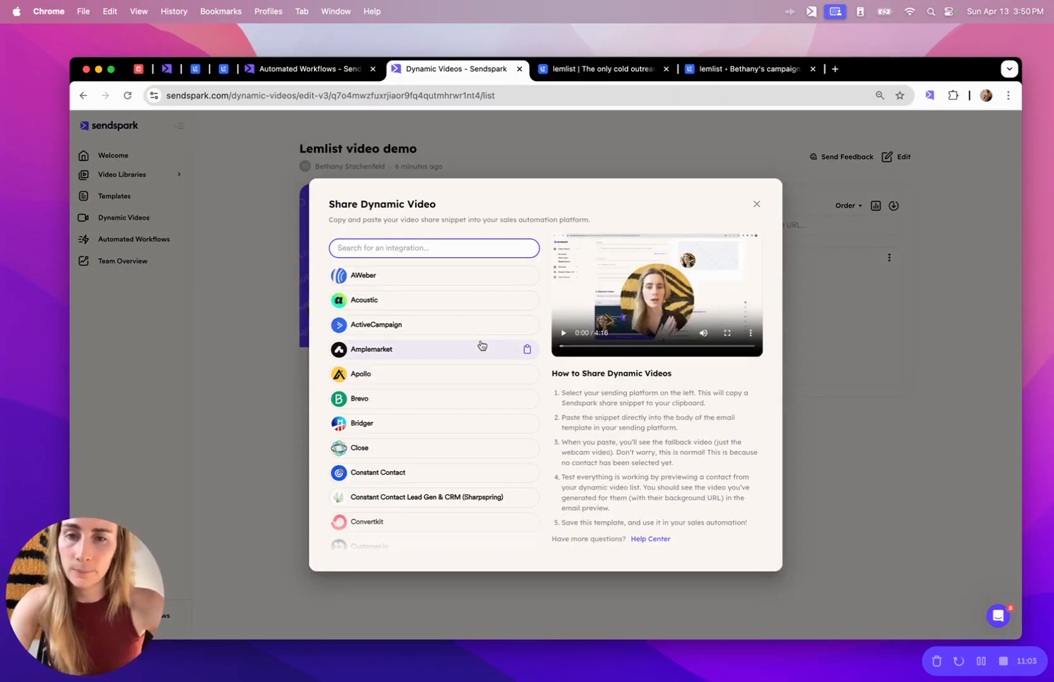
type("lemli")
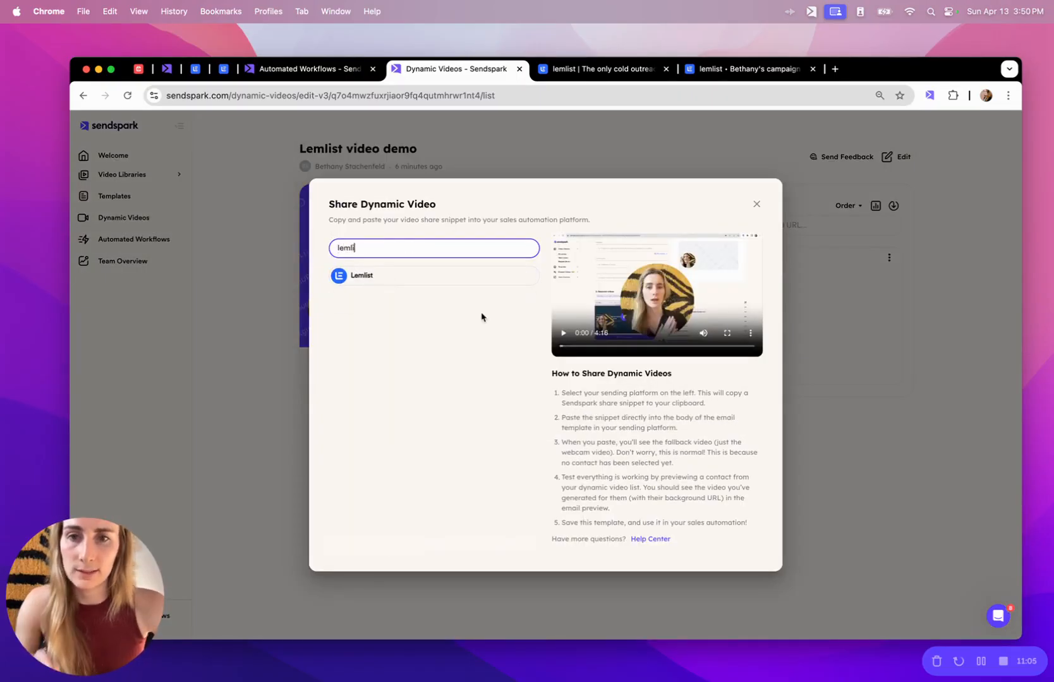
left_click(442, 276)
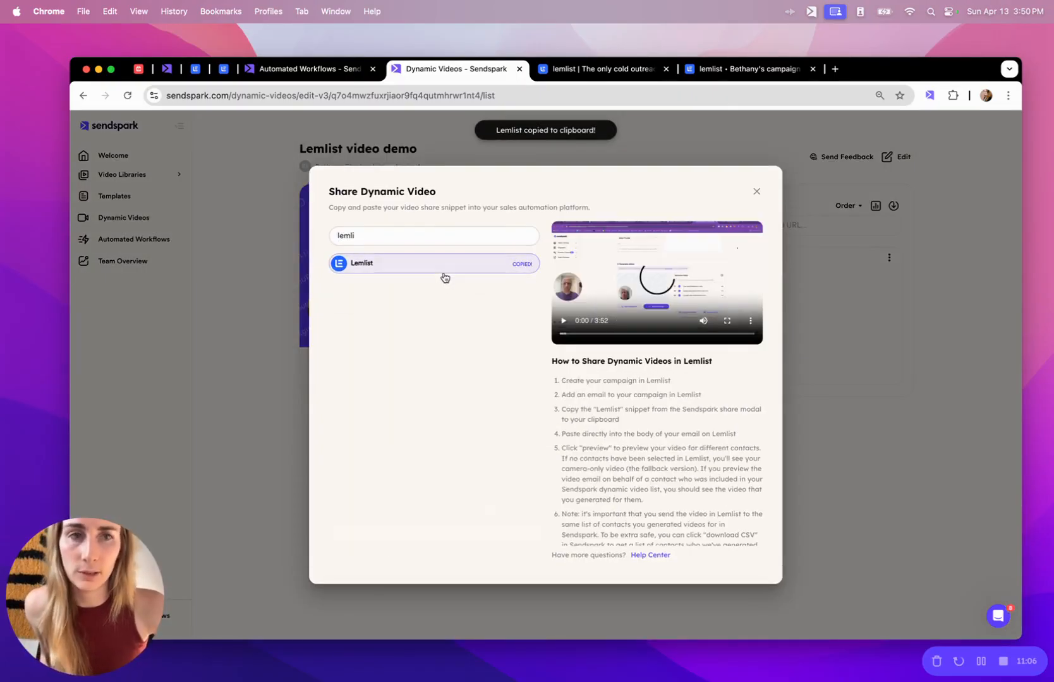
left_click(738, 70)
Replace the VIDEO placeholder with the pasted Sendspark embed code and view the rendered thumbnail.
left_click(692, 470)
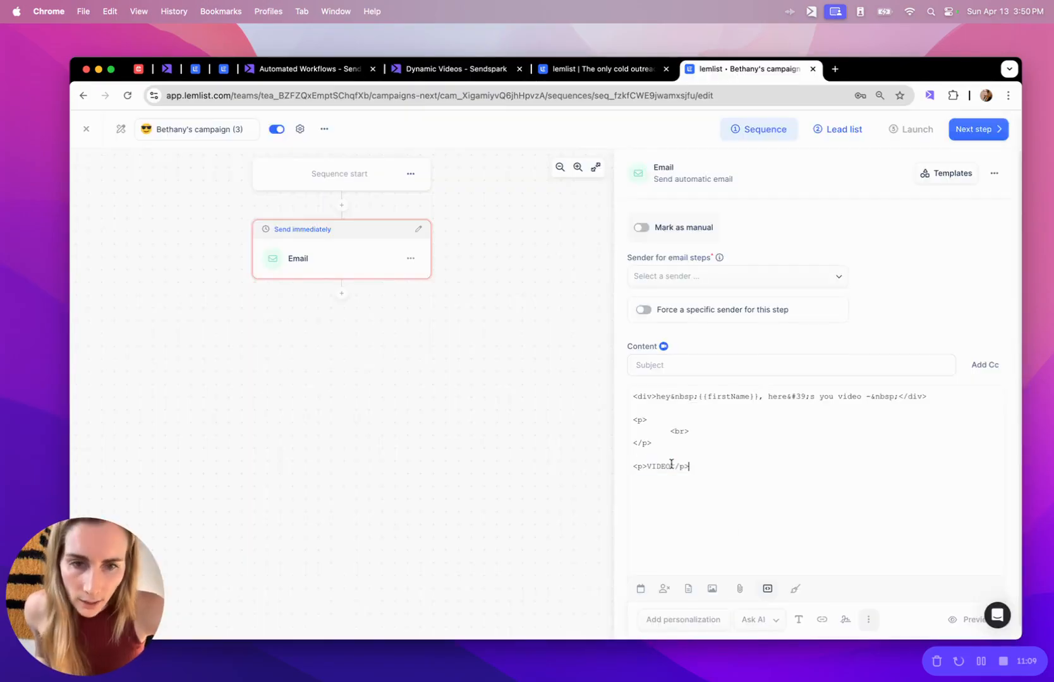
left_click_drag(670, 467, 647, 465)
key("BackSpace")
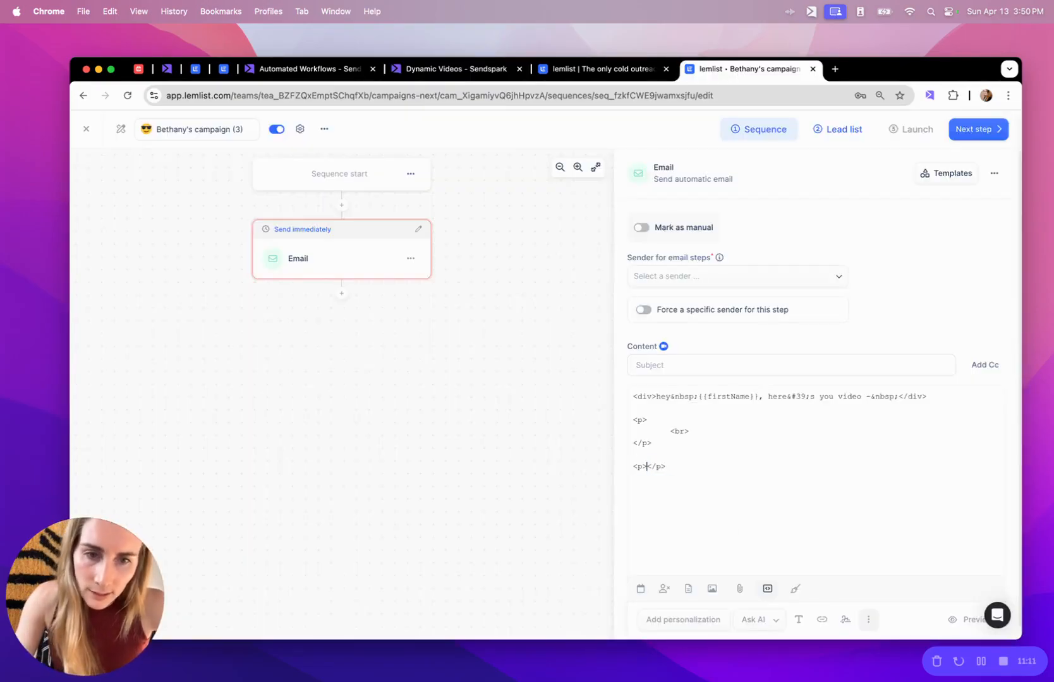
key("super+v")
scroll(777, 422, "down", 1)
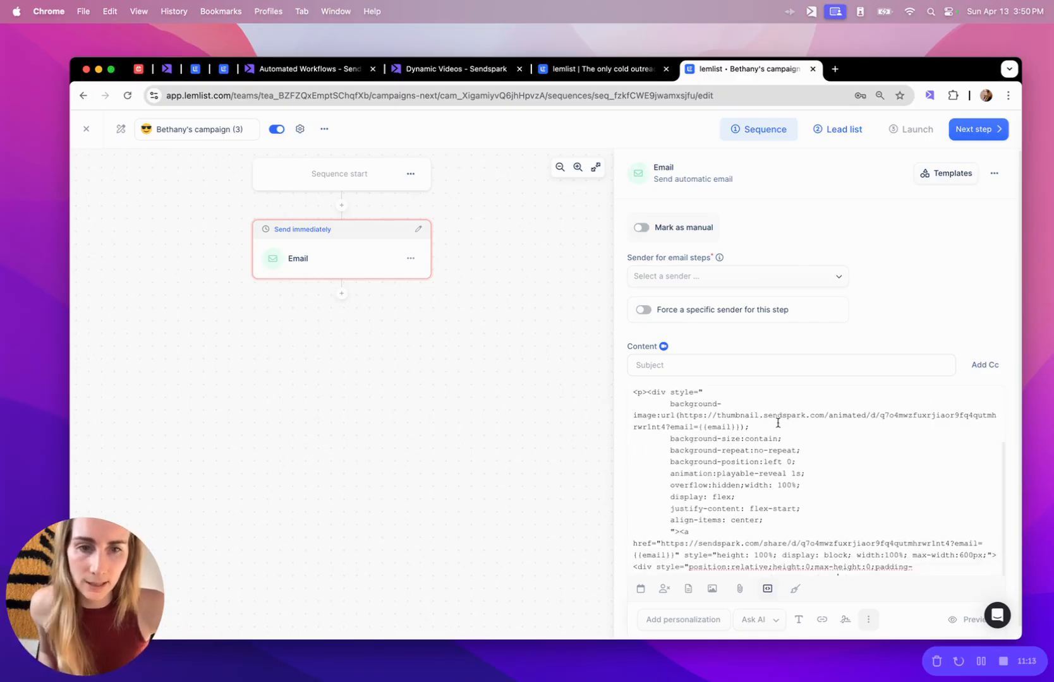
left_click(765, 593)
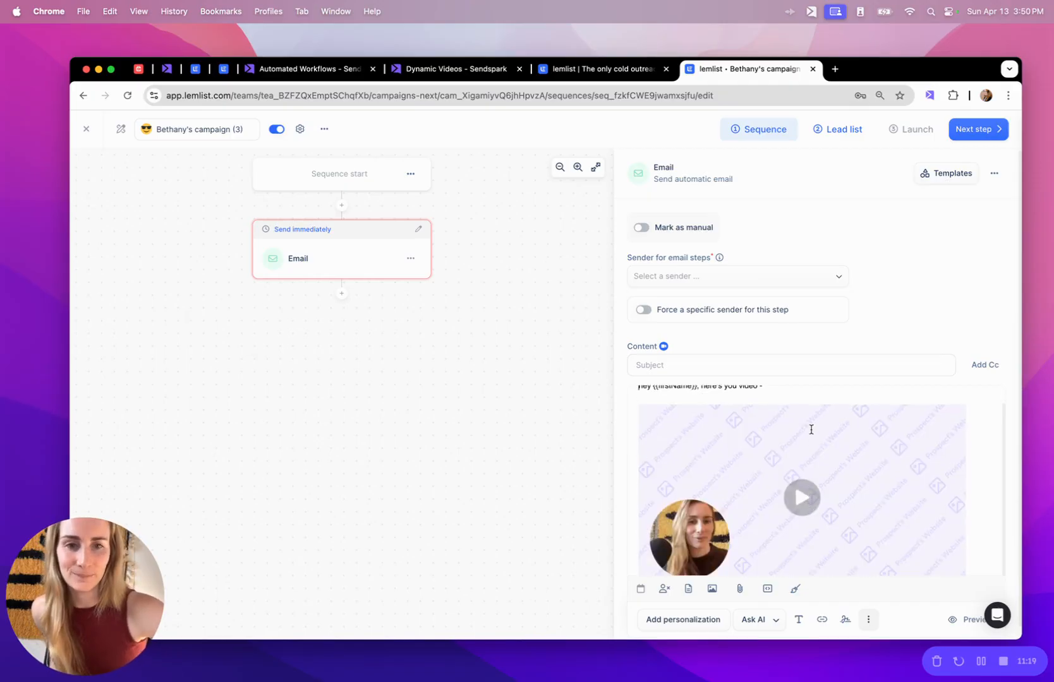
scroll(811, 430, "up", 1)
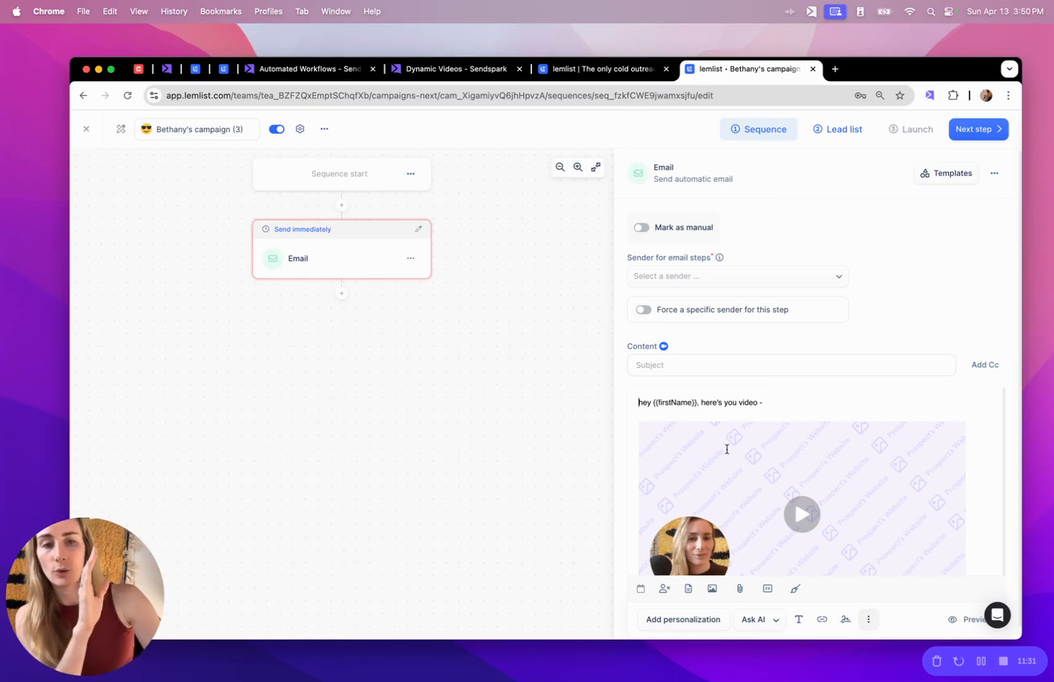
Close Sendspark's Share Dynamic Video dialog and return to the lemlist campaign's lead list.
left_click(492, 71)
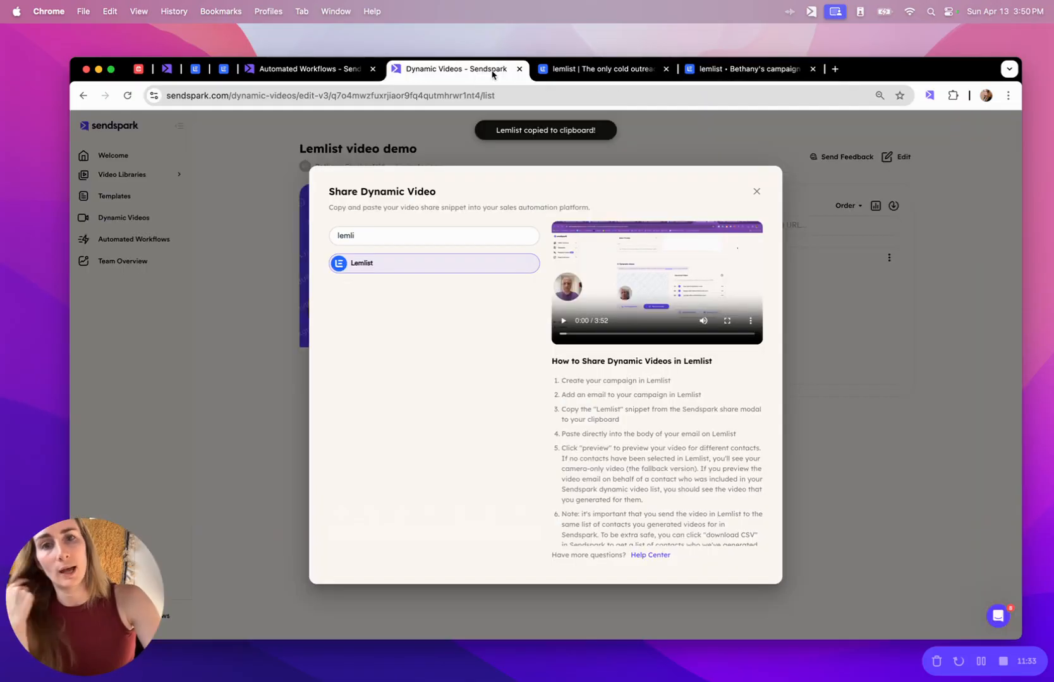
left_click(902, 344)
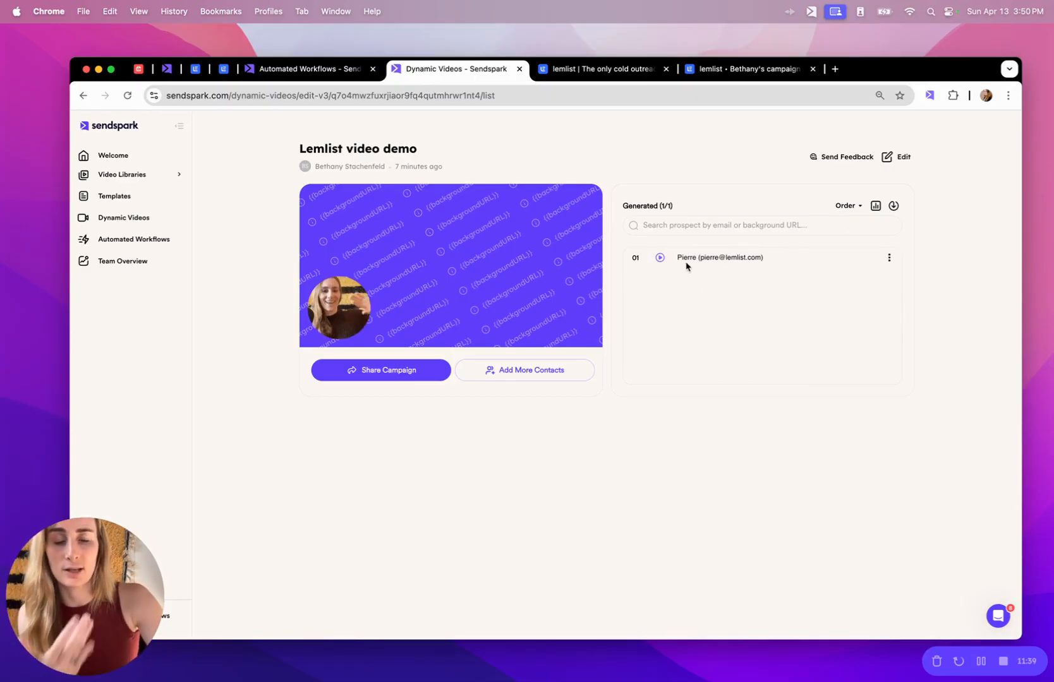
left_click(738, 71)
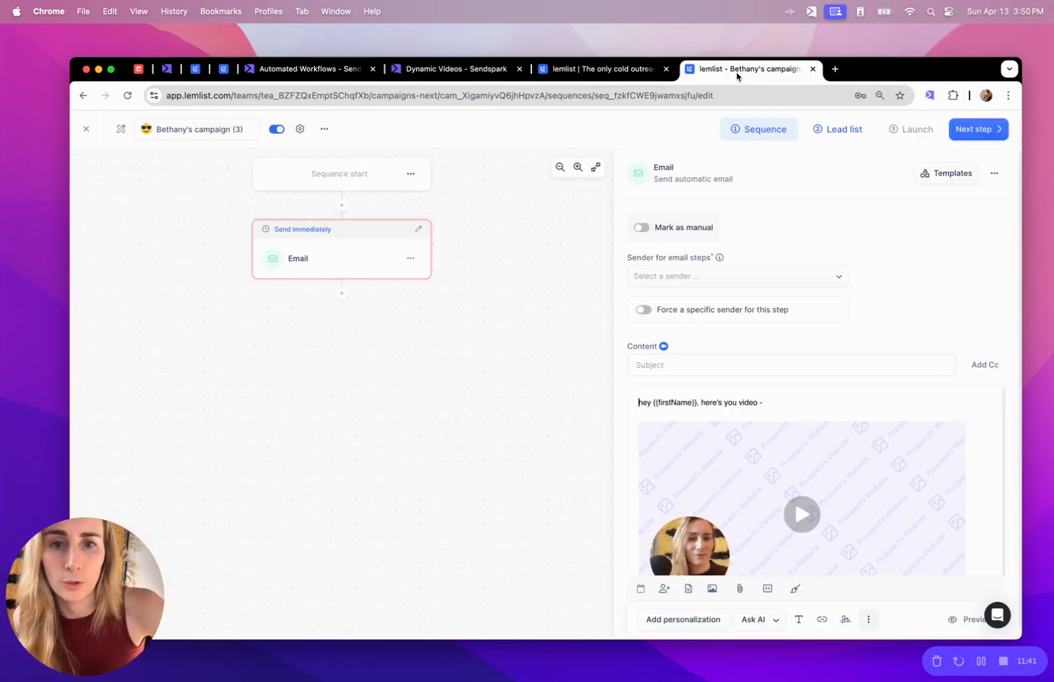
left_click(842, 136)
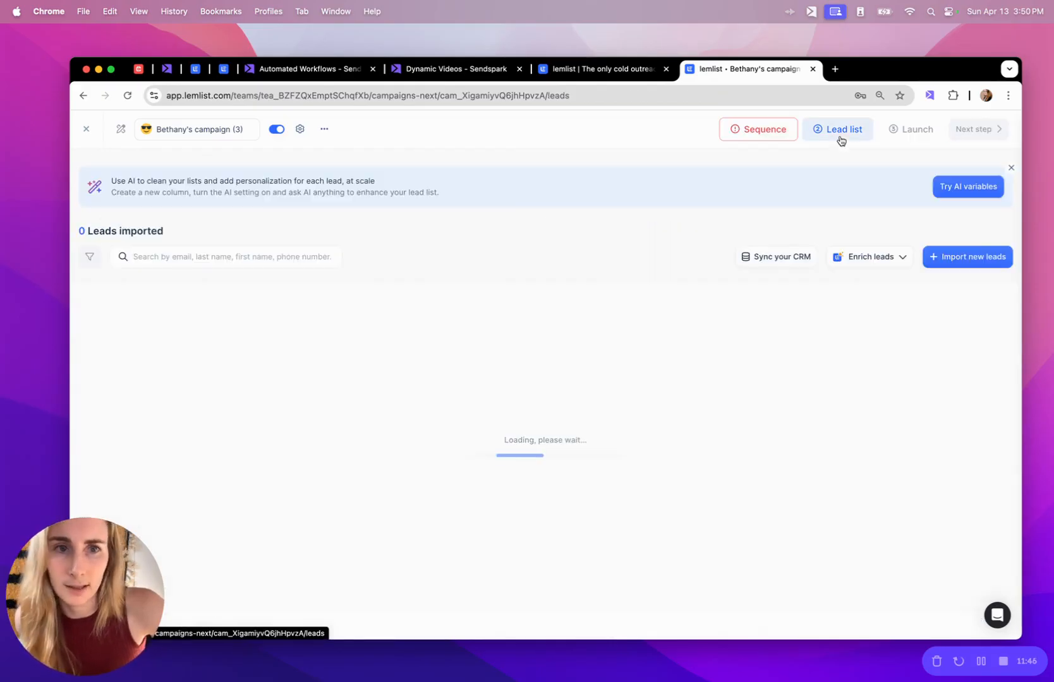
Import one lead with the contact's email address and first name, then return to the sequence.
left_click(959, 261)
left_click(925, 288)
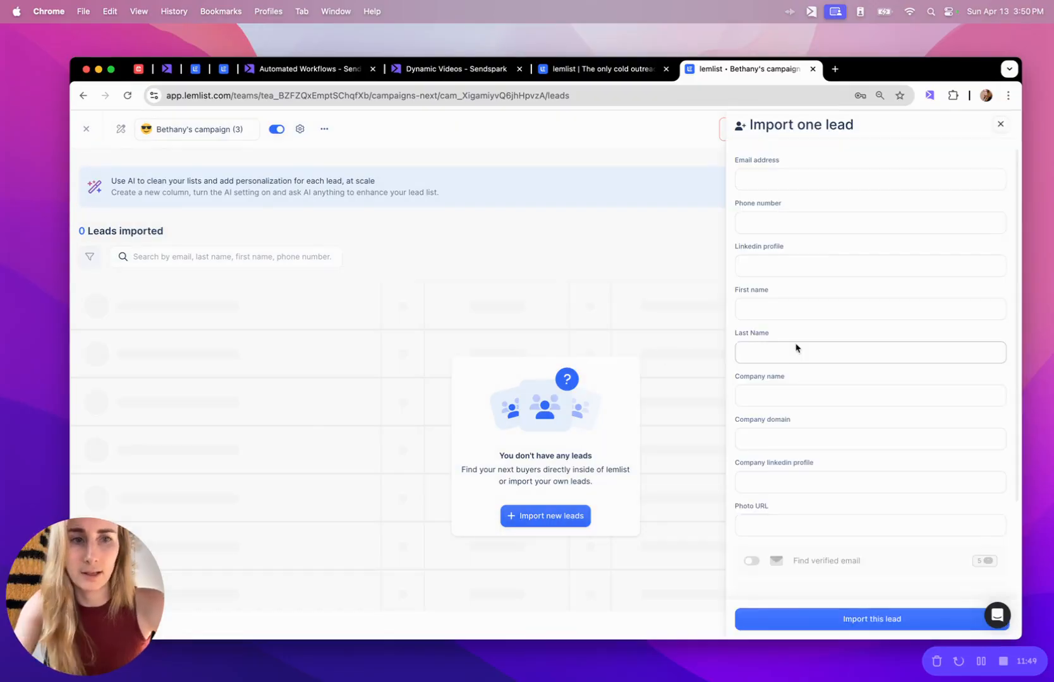
left_click(781, 180)
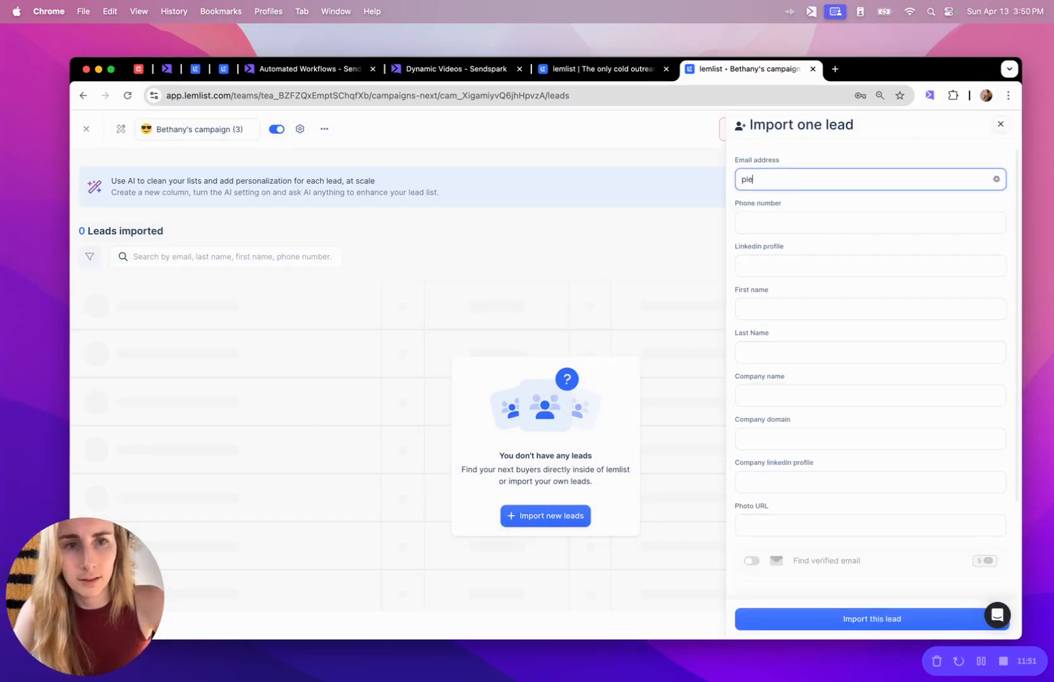
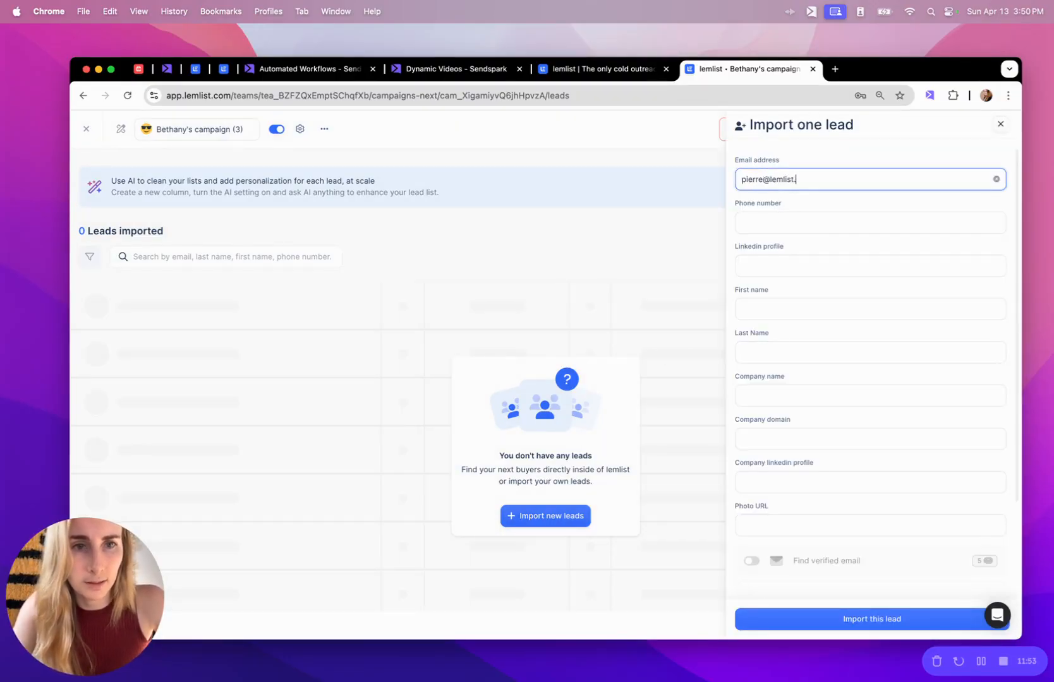
left_click(767, 339)
type("Pei")
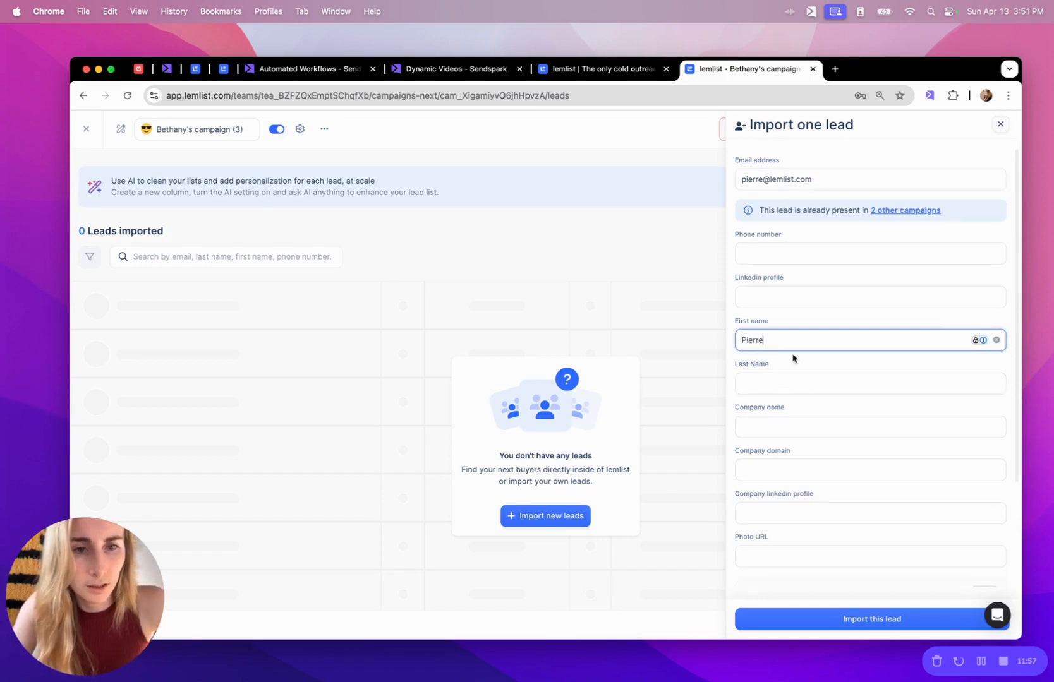
type("rre")
scroll(828, 402, "down", 5)
left_click(821, 624)
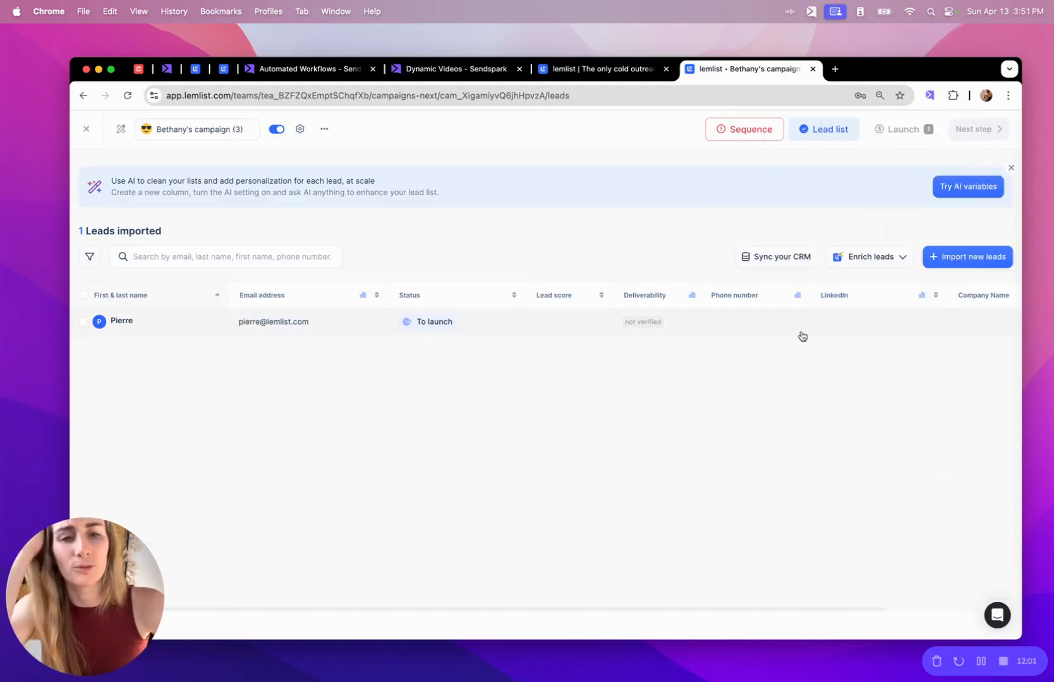
left_click(748, 129)
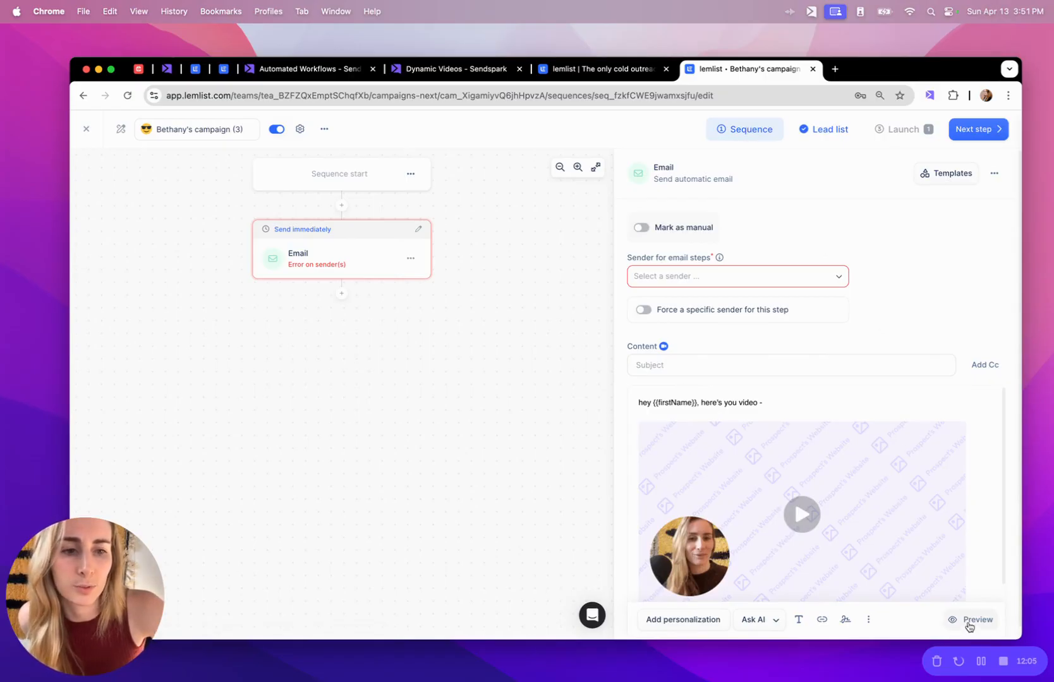
Preview the email, play and pause the prospect's personalized video in Sendspark, then close the preview.
left_click(966, 622)
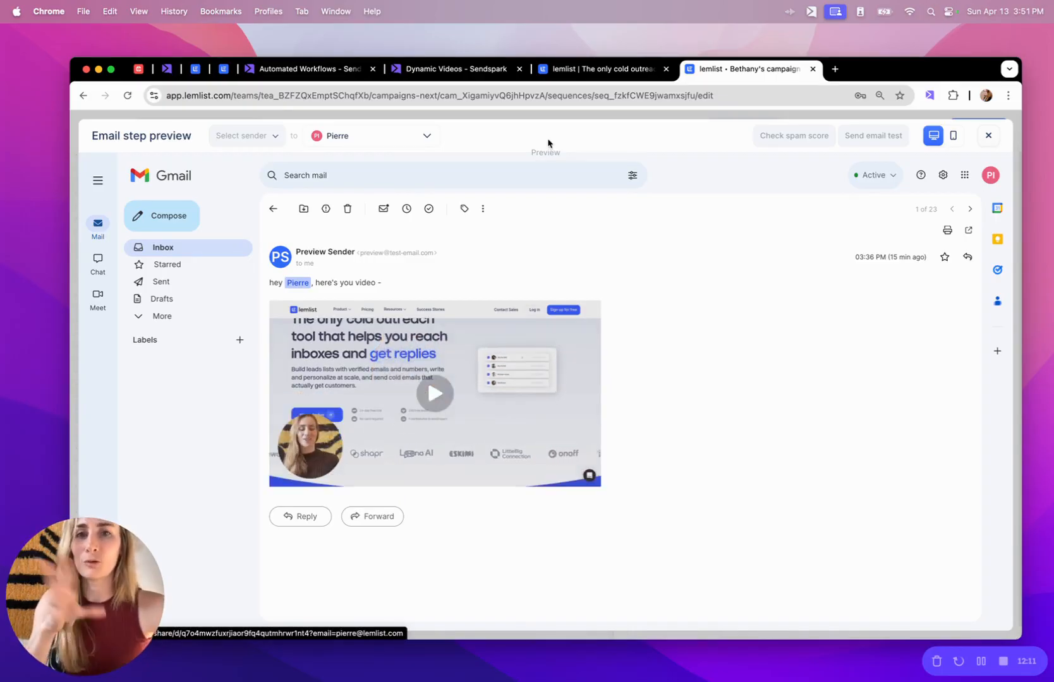
left_click(444, 71)
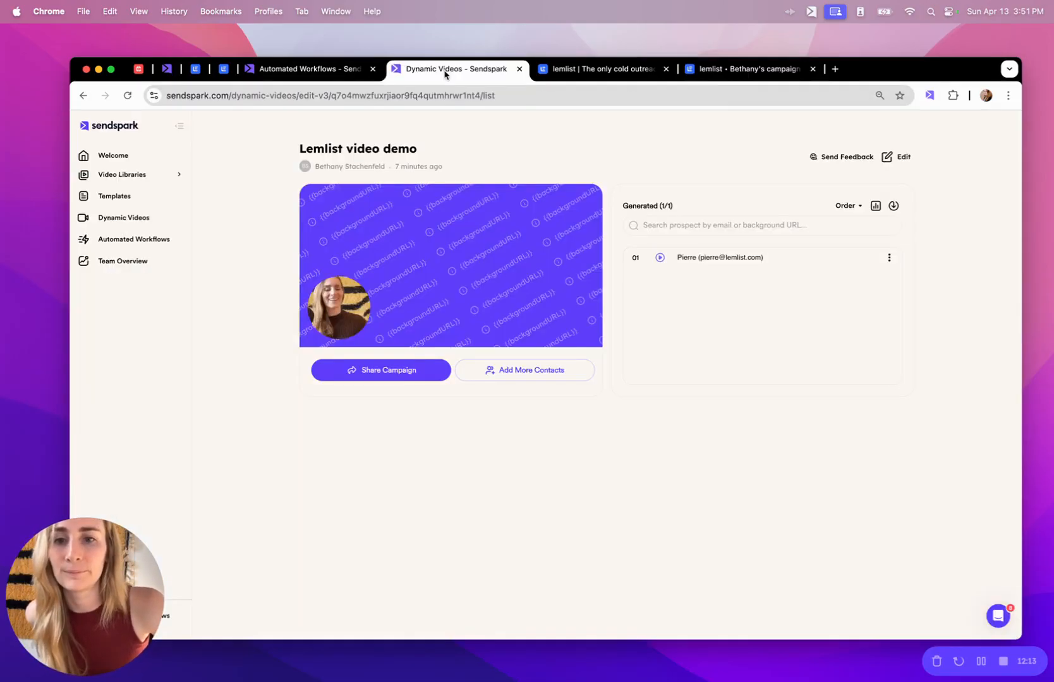
left_click(736, 257)
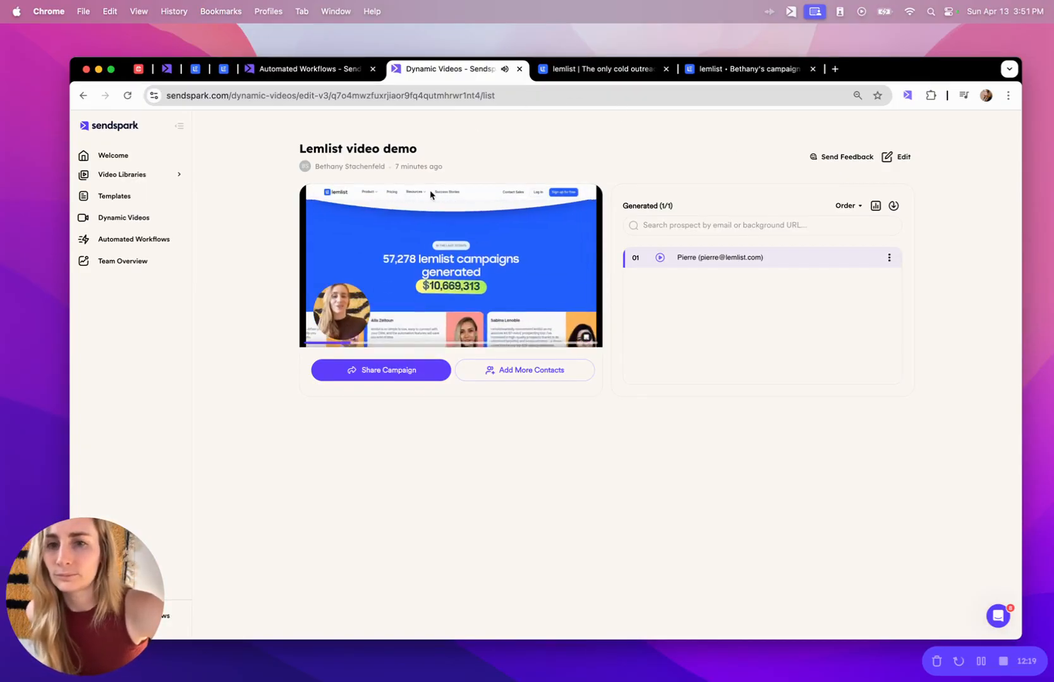
left_click(530, 255)
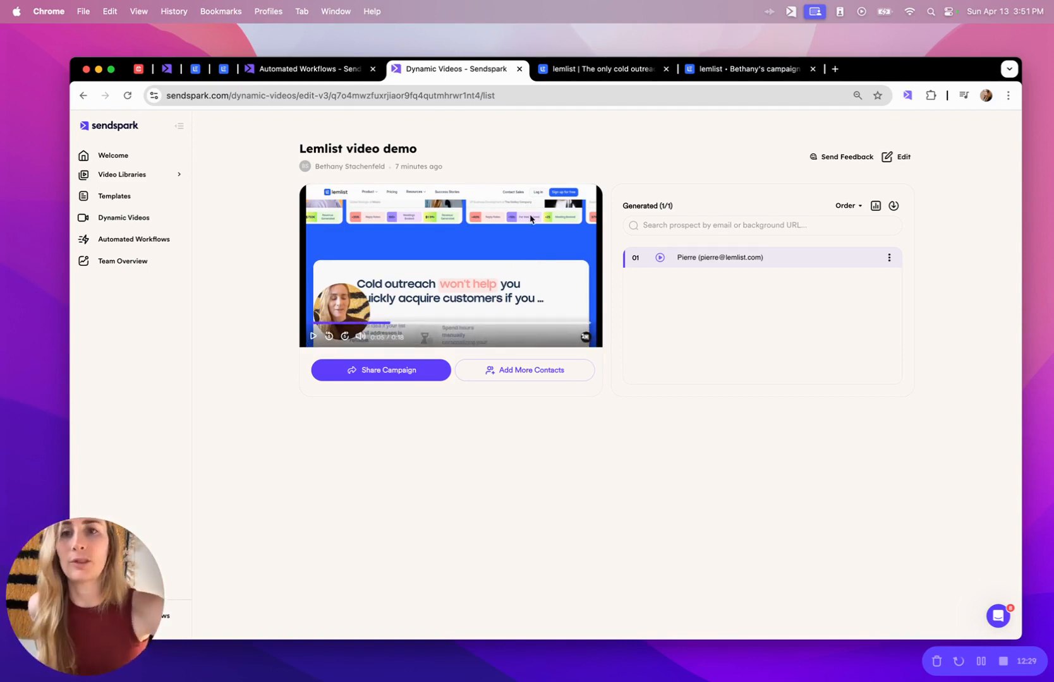
left_click(725, 79)
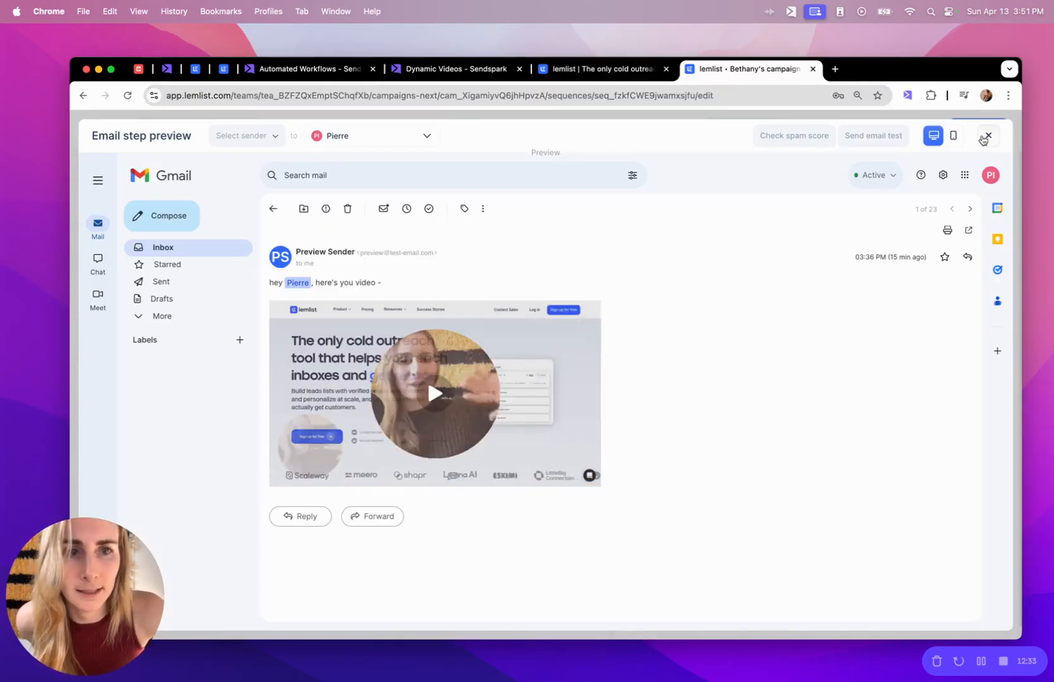
left_click(986, 136)
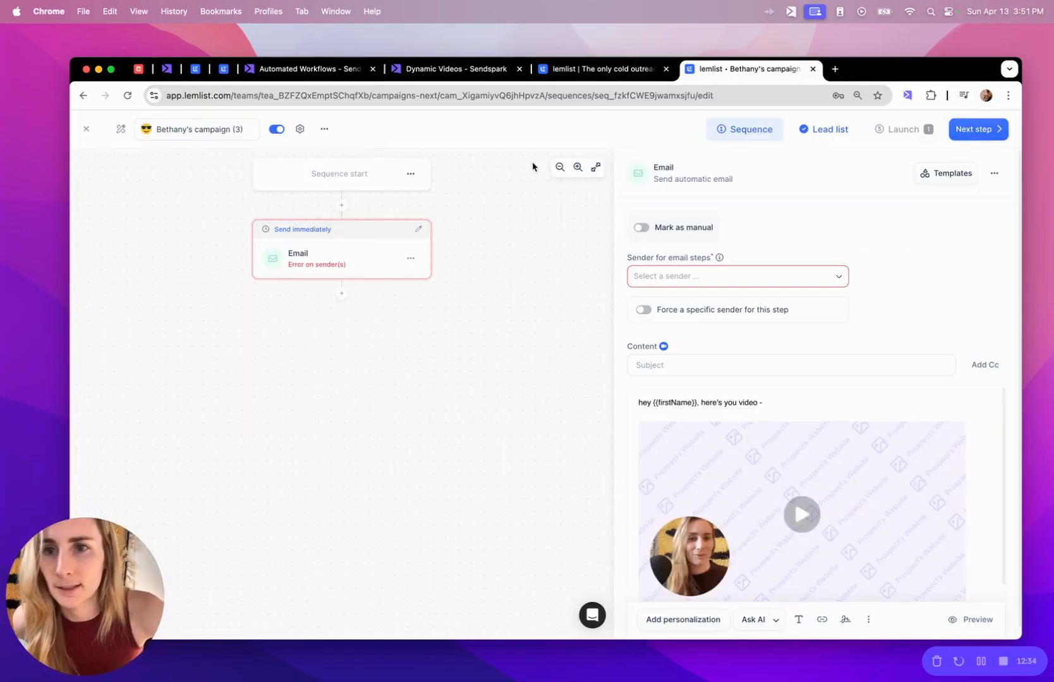
Rename the campaign to 'lemlist video demo', advance to the lead list, and return to Sendspark's workflow.
triple_click(217, 131)
type("lemlist video demo")
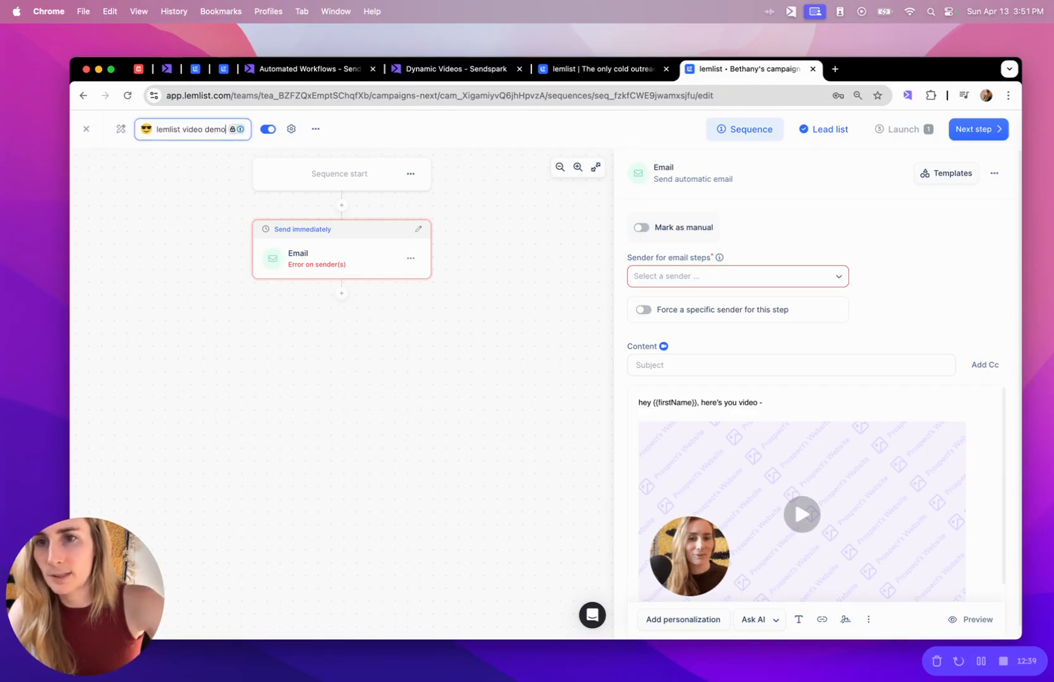
key("Return")
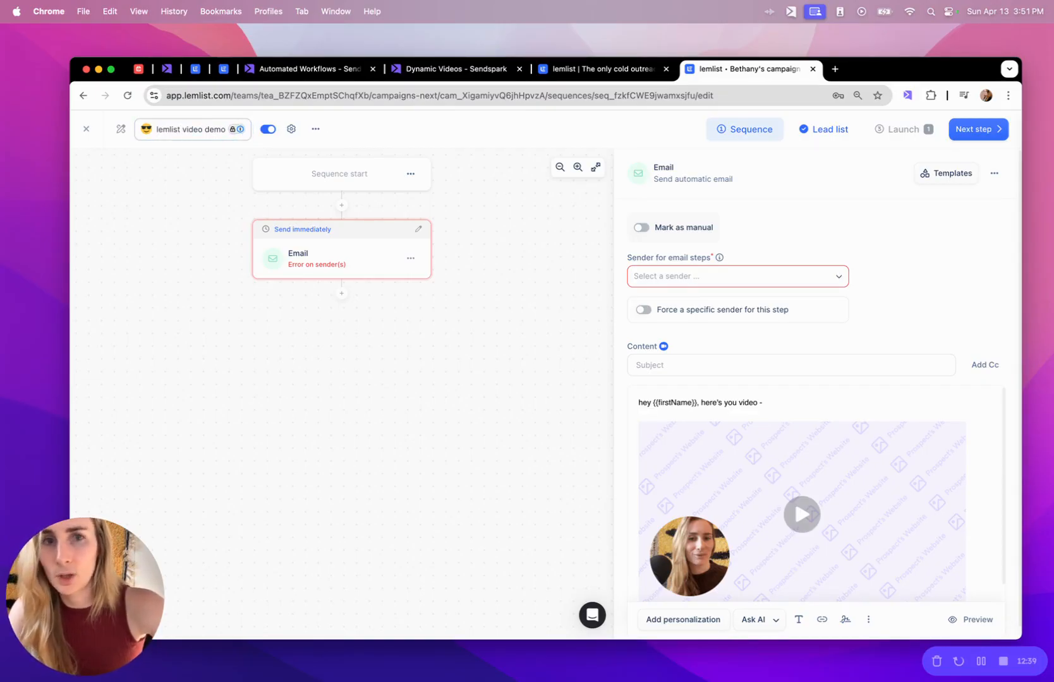
left_click(980, 130)
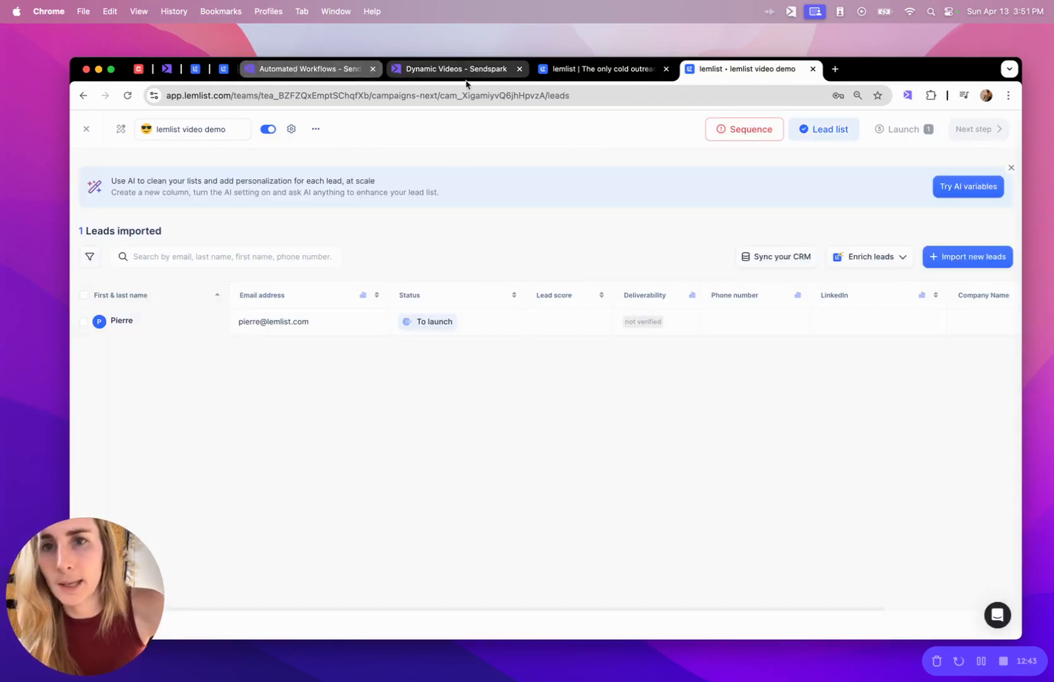
left_click(319, 73)
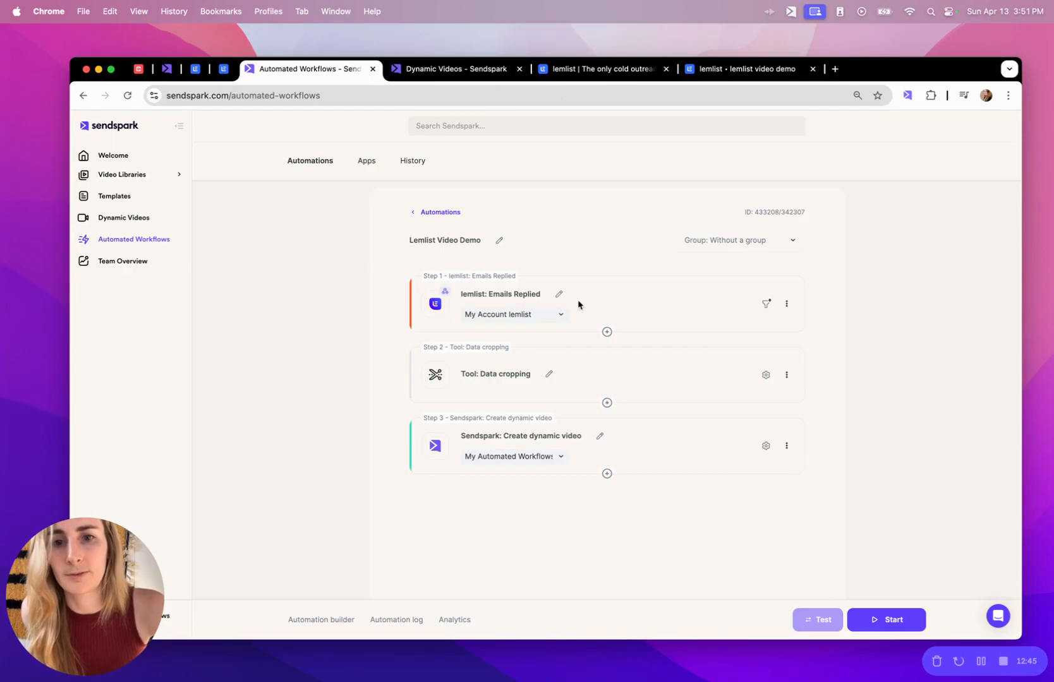
Insert a lemlist 'Add a lead to a campaign' action after Step 3, using the My Account connection.
left_click(607, 474)
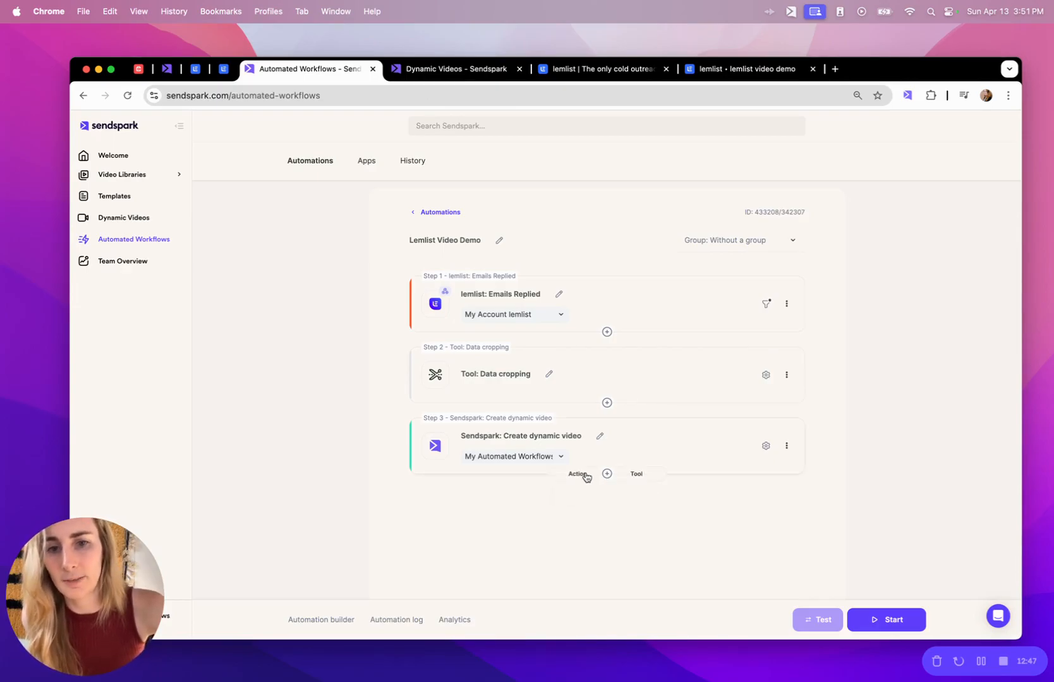
left_click(578, 474)
left_click(517, 369)
type("lemlist")
left_click(496, 392)
left_click(491, 413)
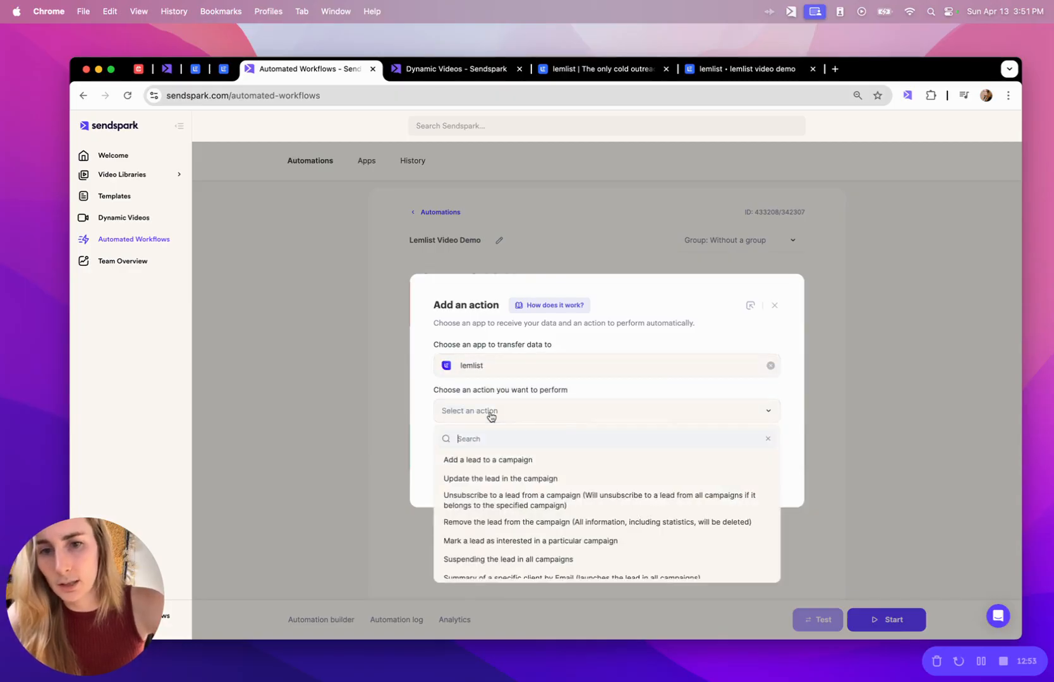
left_click(492, 462)
left_click(518, 456)
left_click(604, 441)
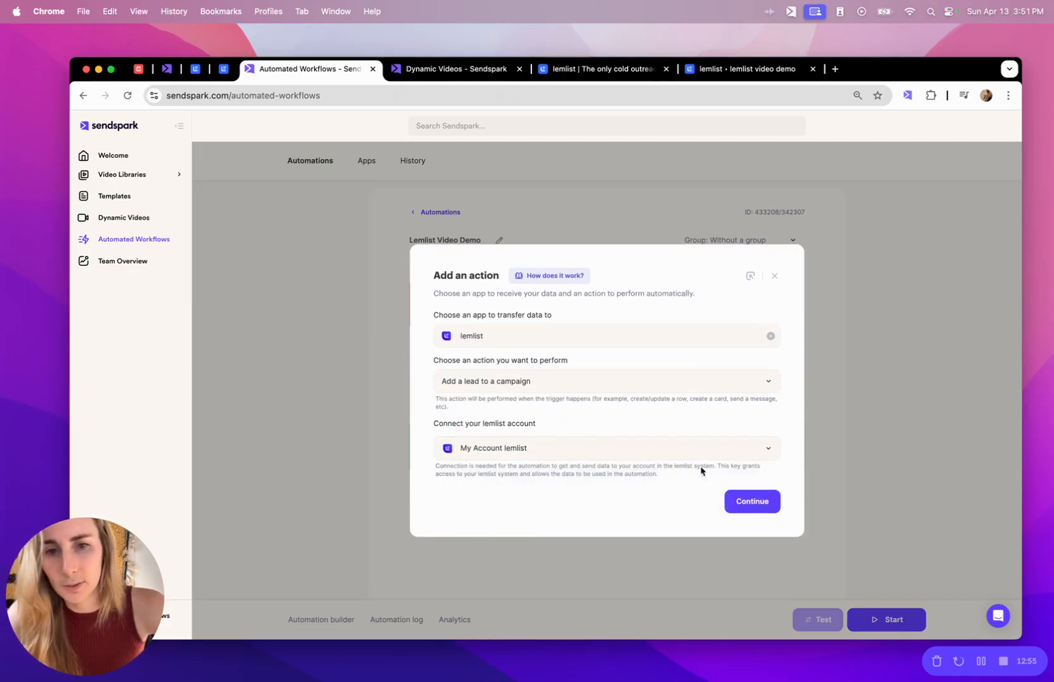
left_click(751, 502)
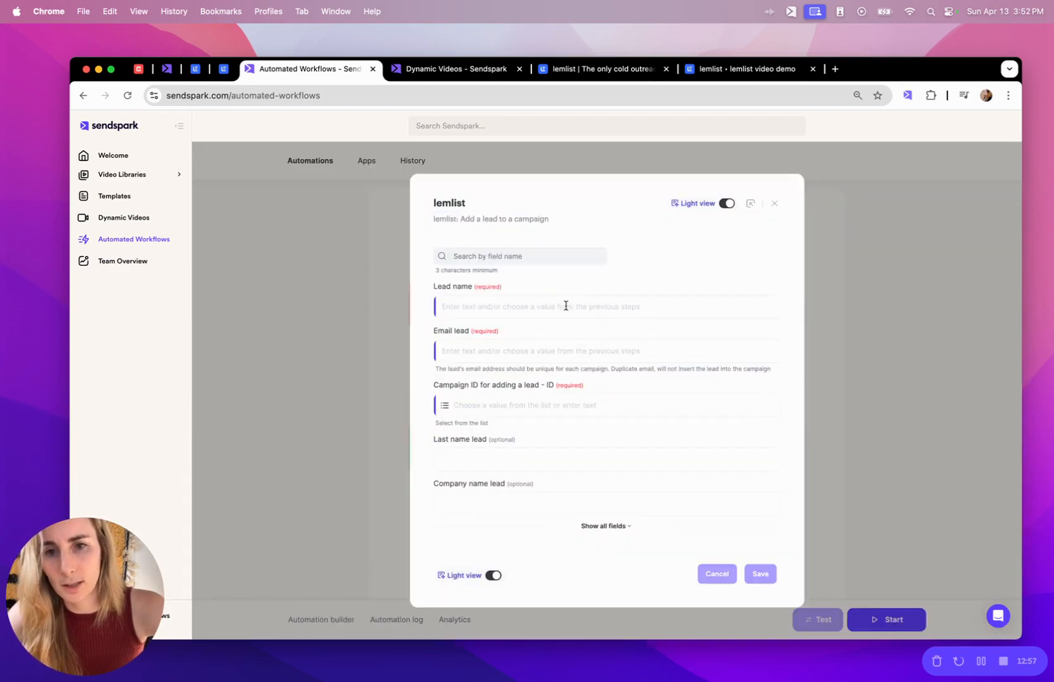
Set the Campaign ID to the 'lemlist video demo' campaign after refreshing the campaign list.
left_click(514, 404)
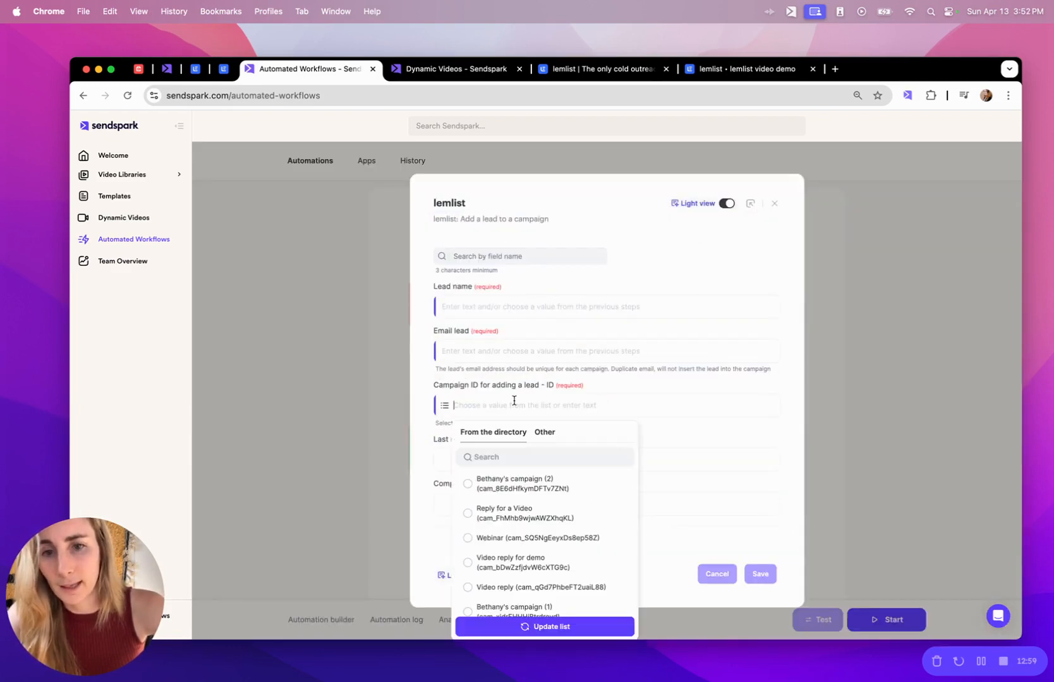
left_click(515, 455)
type("lm")
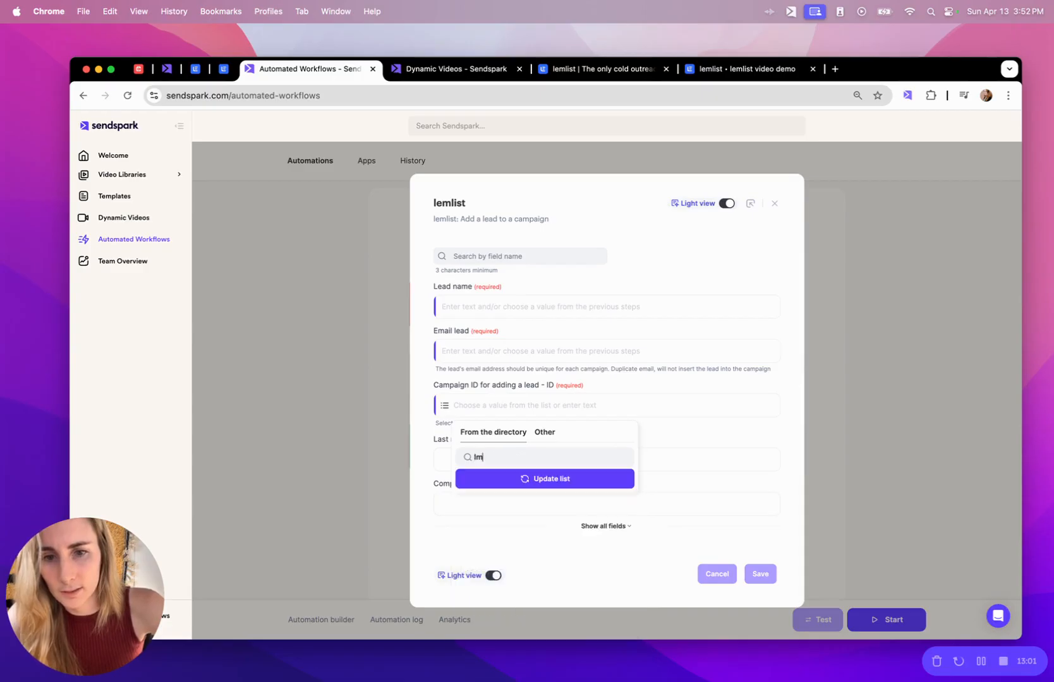
left_click(540, 479)
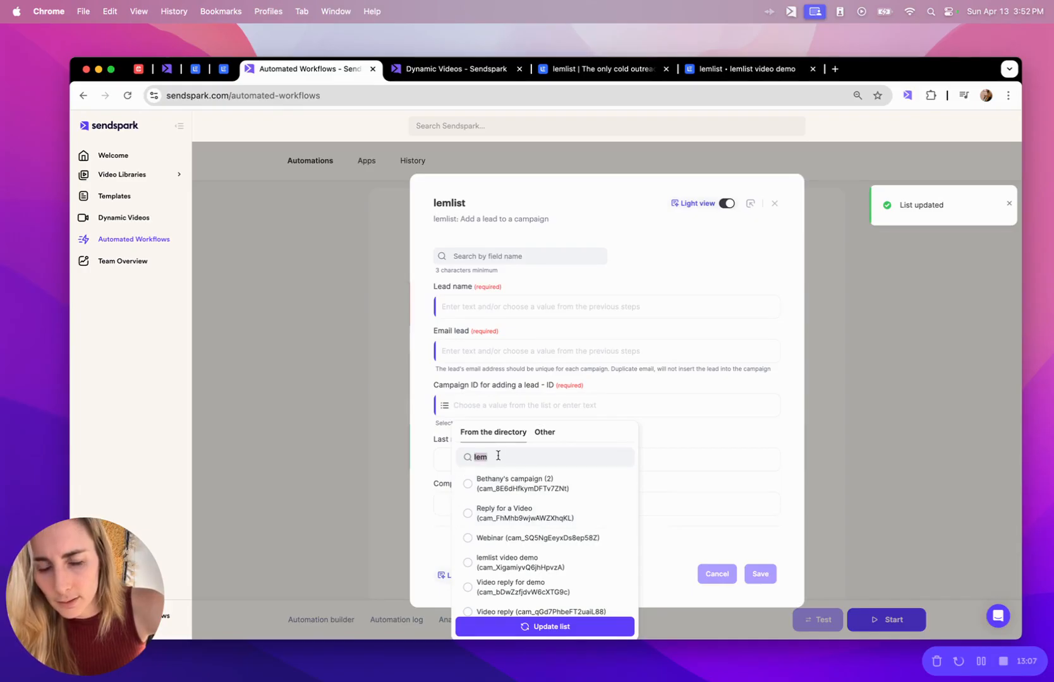
left_click(472, 563)
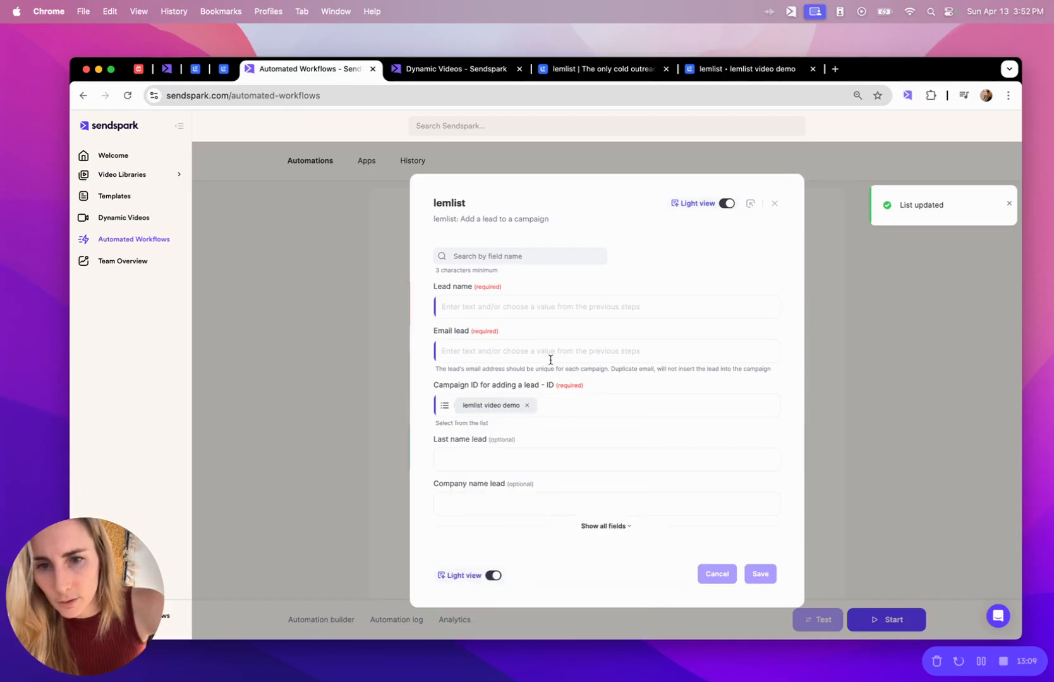
Map Lead First Name to Lead name and Lead Email to Email lead, then save the step.
left_click(509, 307)
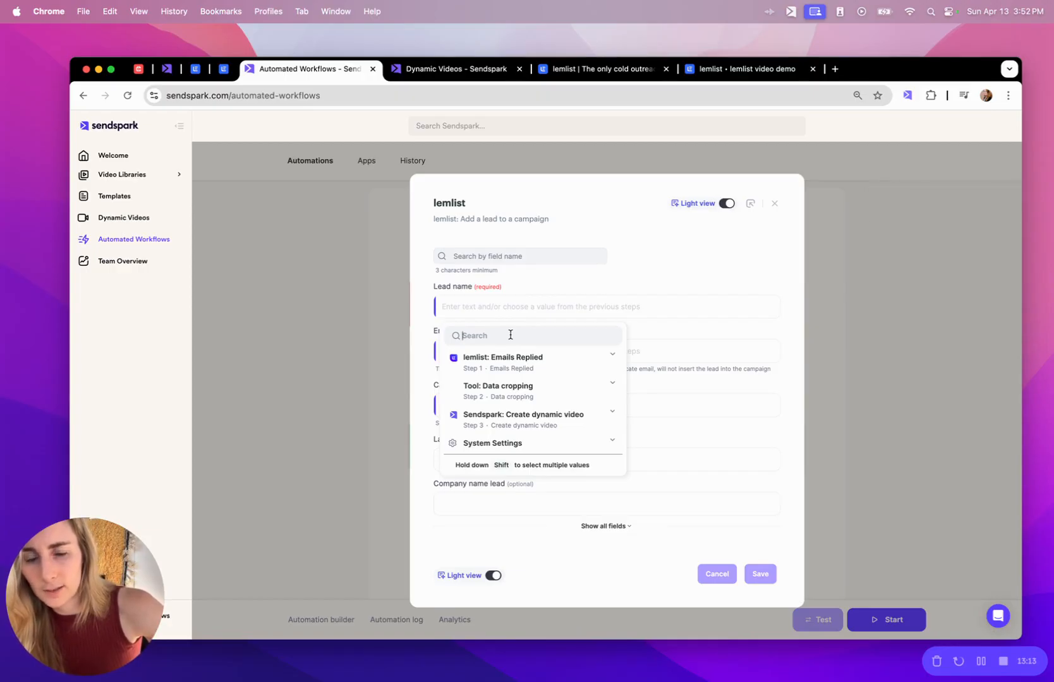
type("lea")
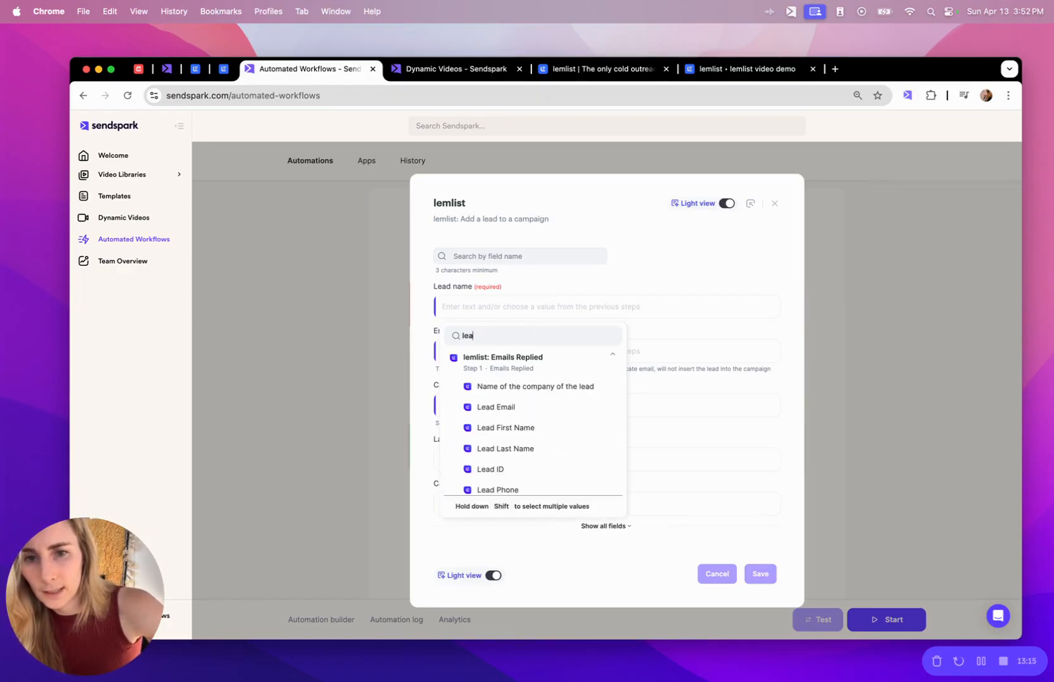
left_click(522, 429)
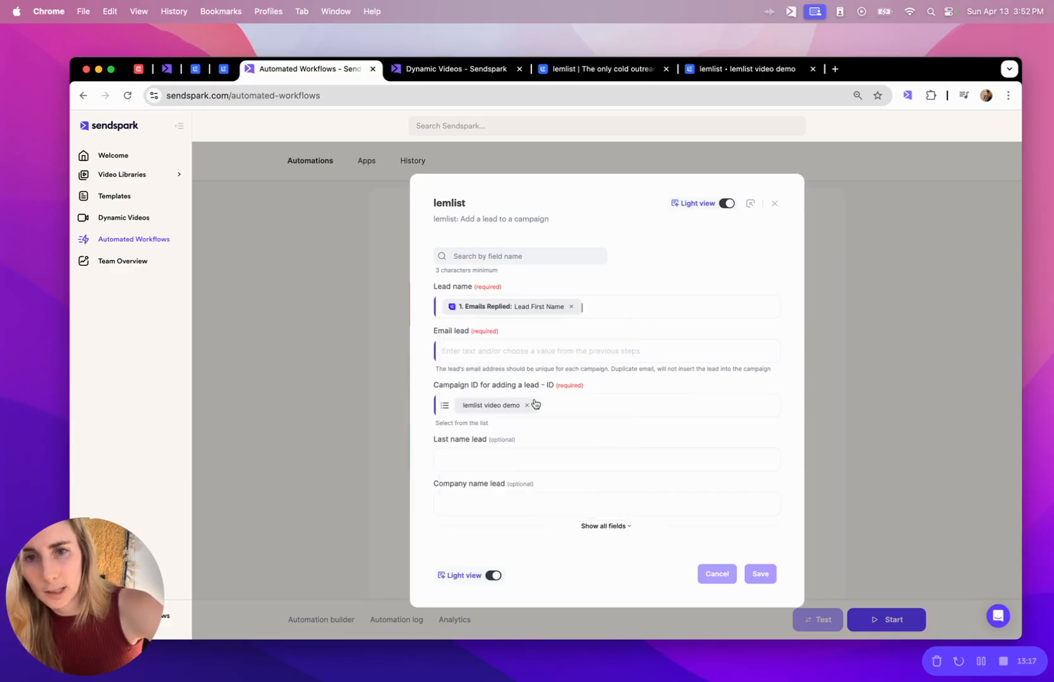
left_click(490, 350)
type("email")
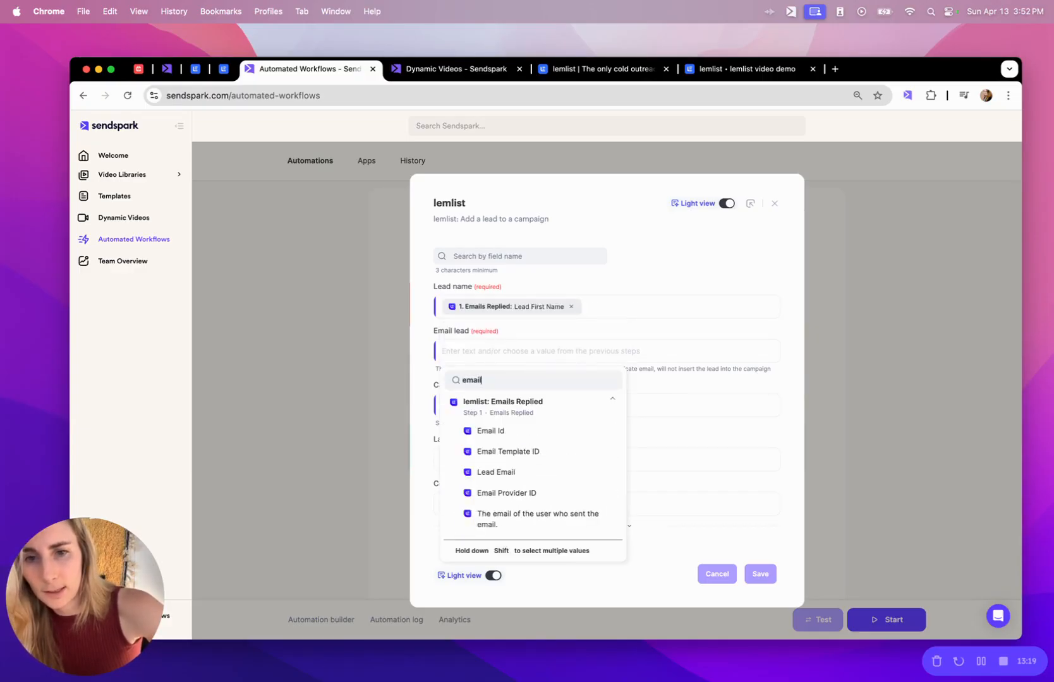
left_click(526, 472)
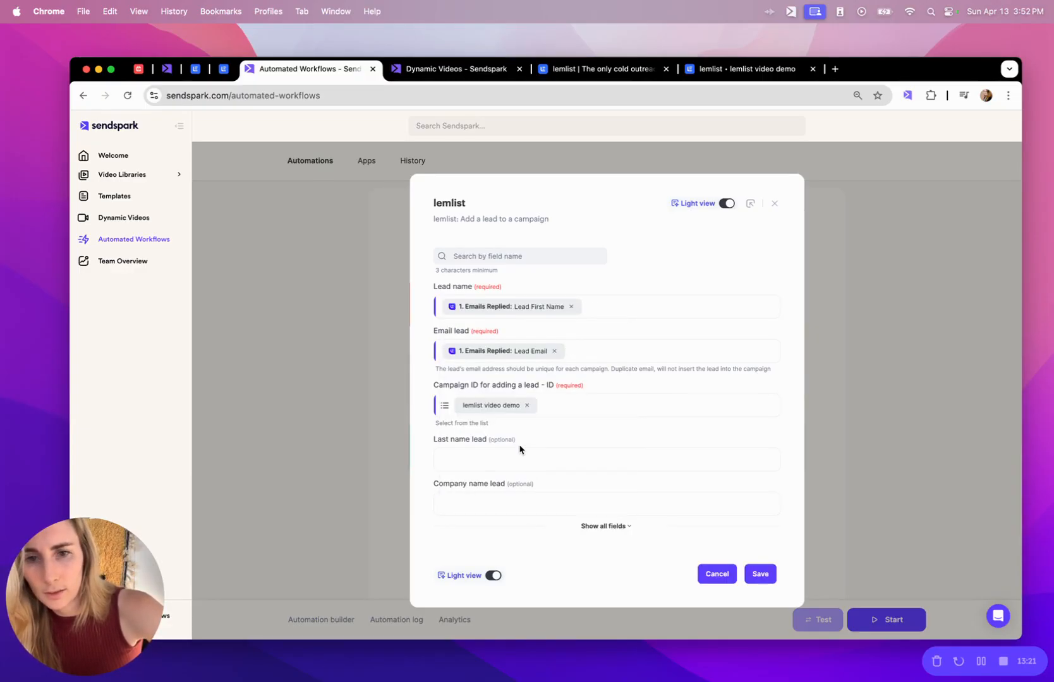
left_click(602, 522)
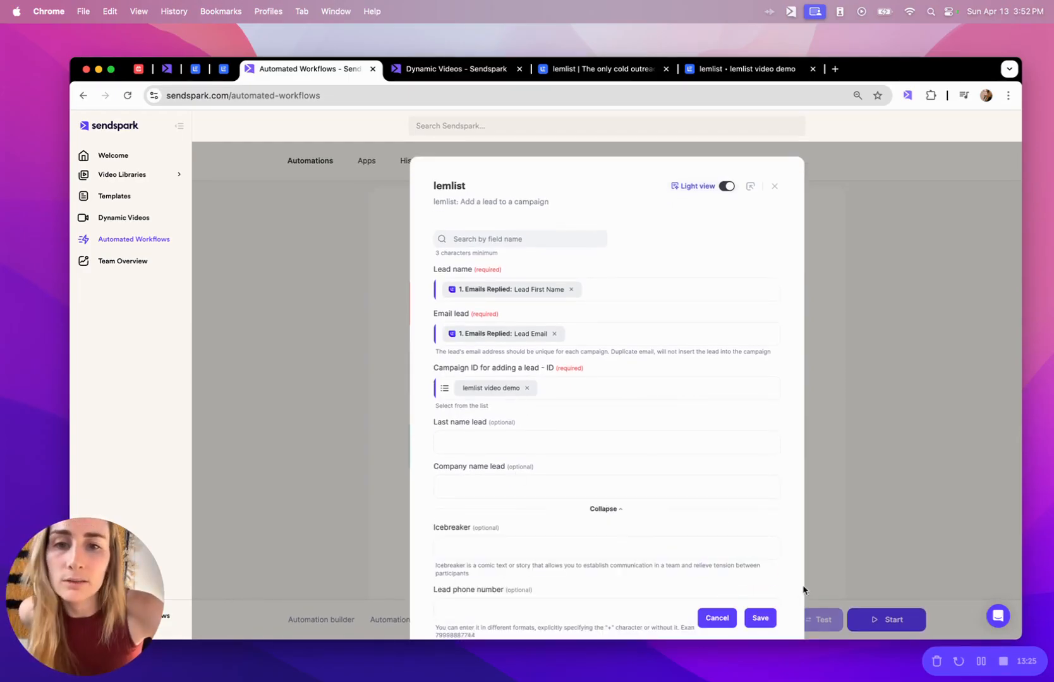
left_click(760, 618)
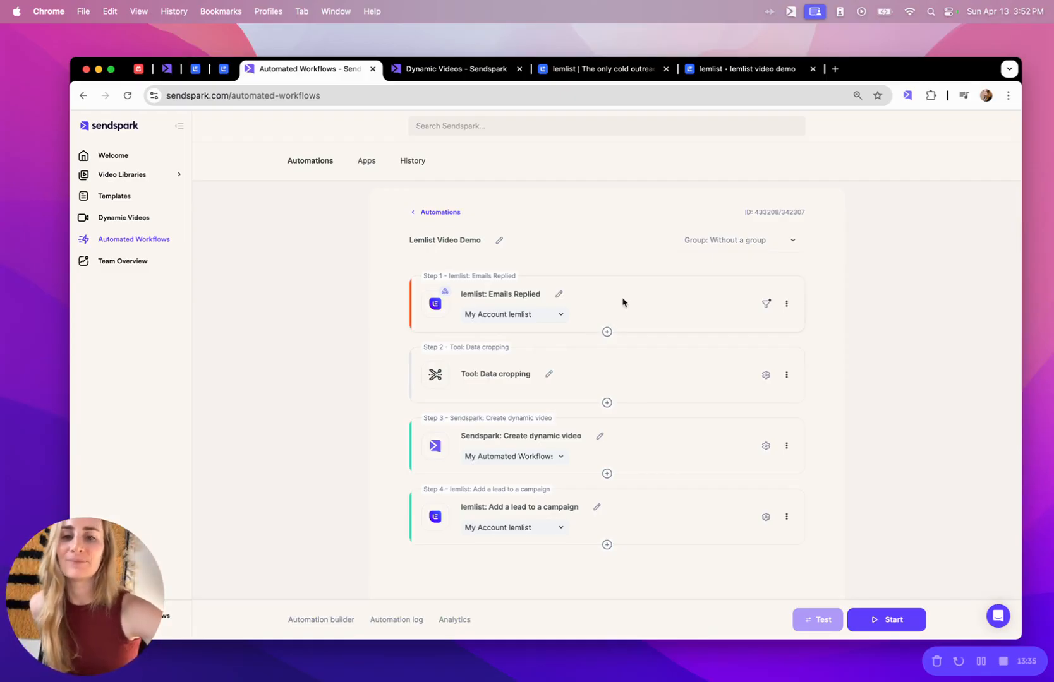
left_click(770, 308)
left_click(774, 198)
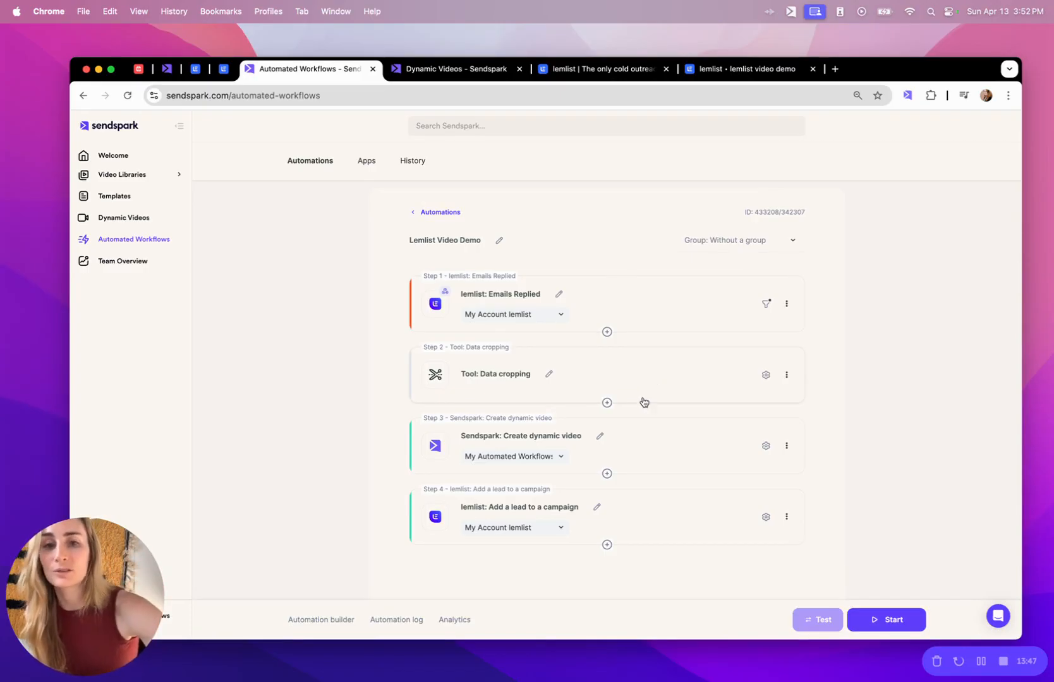
left_click(664, 447)
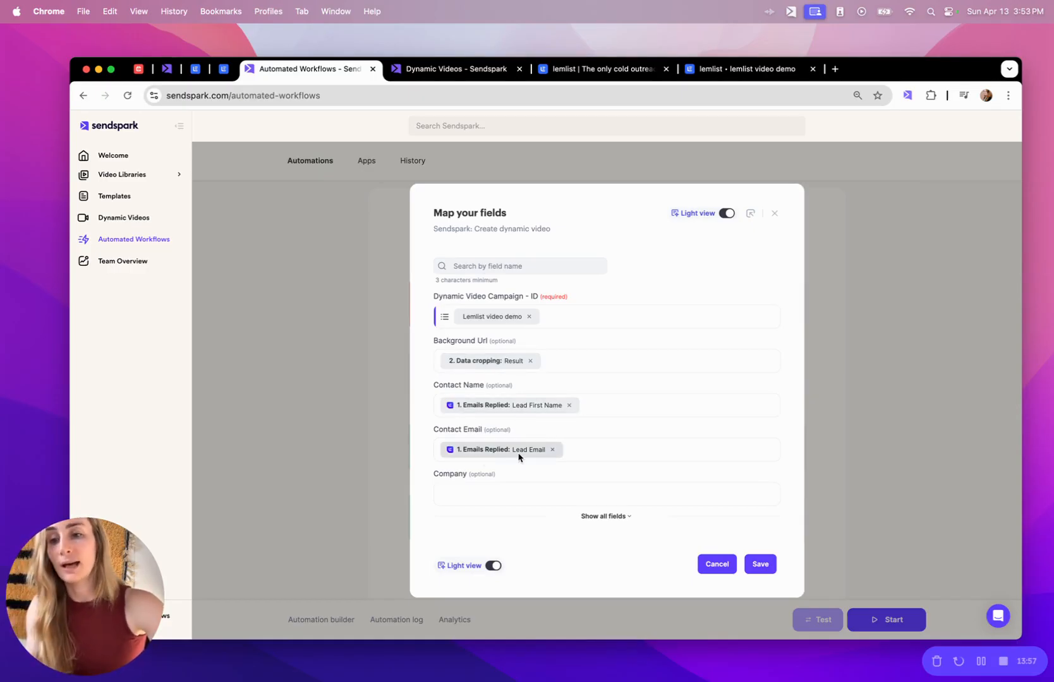
left_click(773, 213)
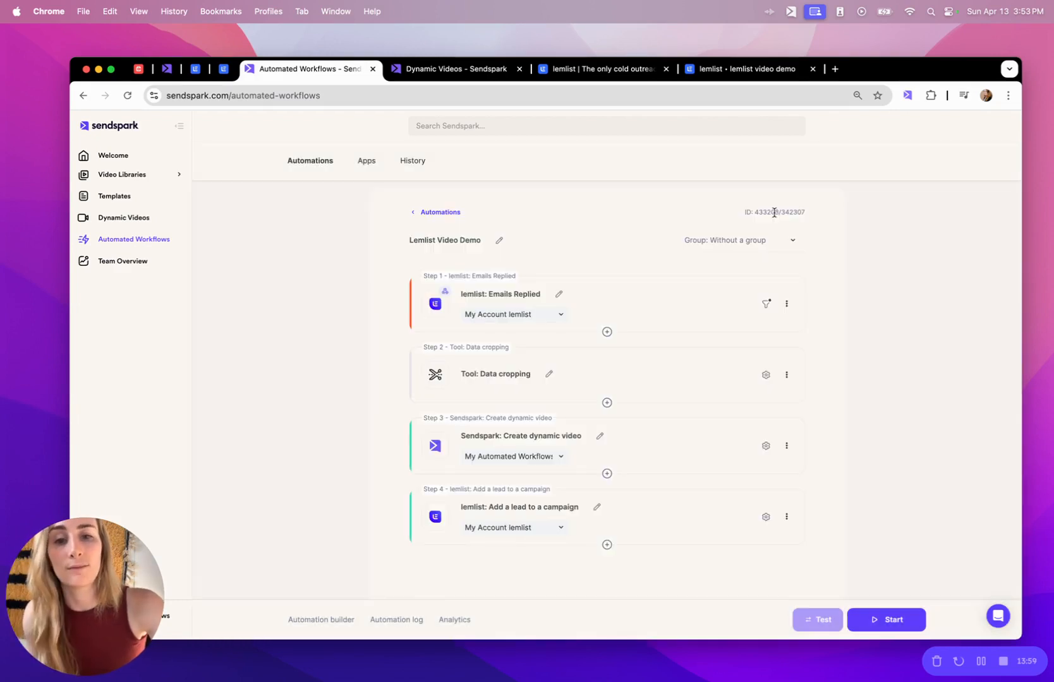
left_click(655, 516)
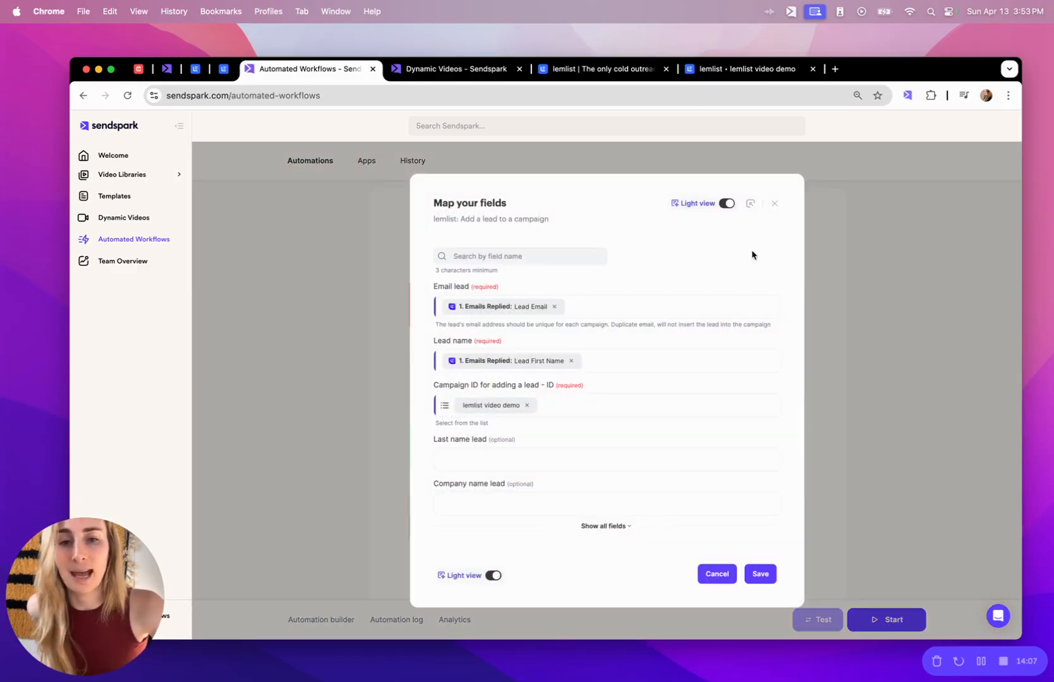
left_click(776, 204)
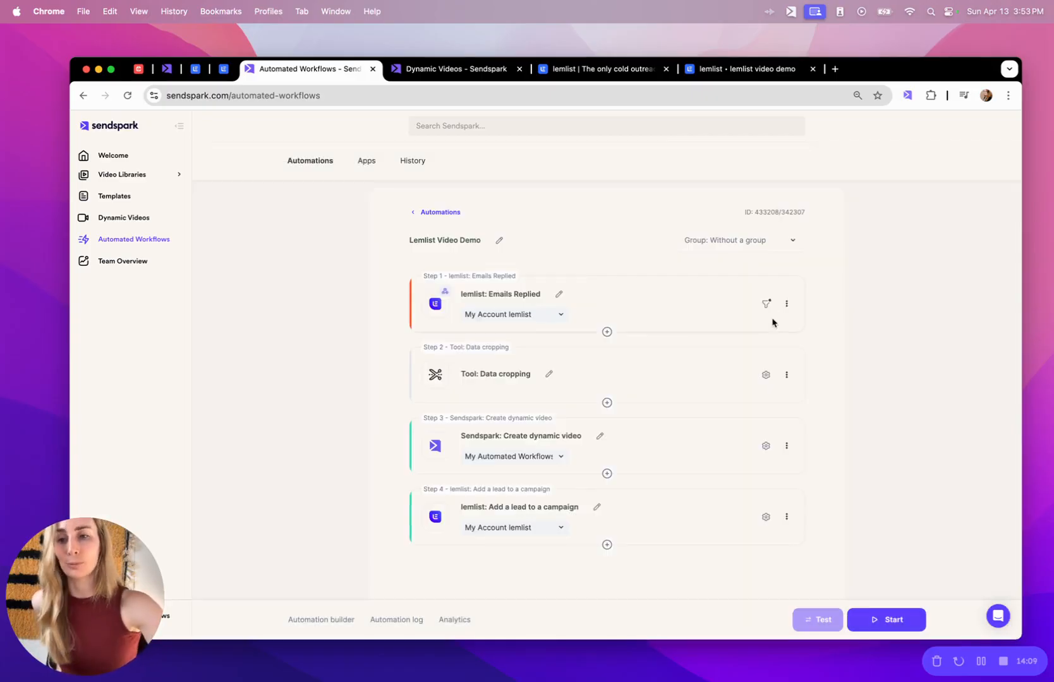